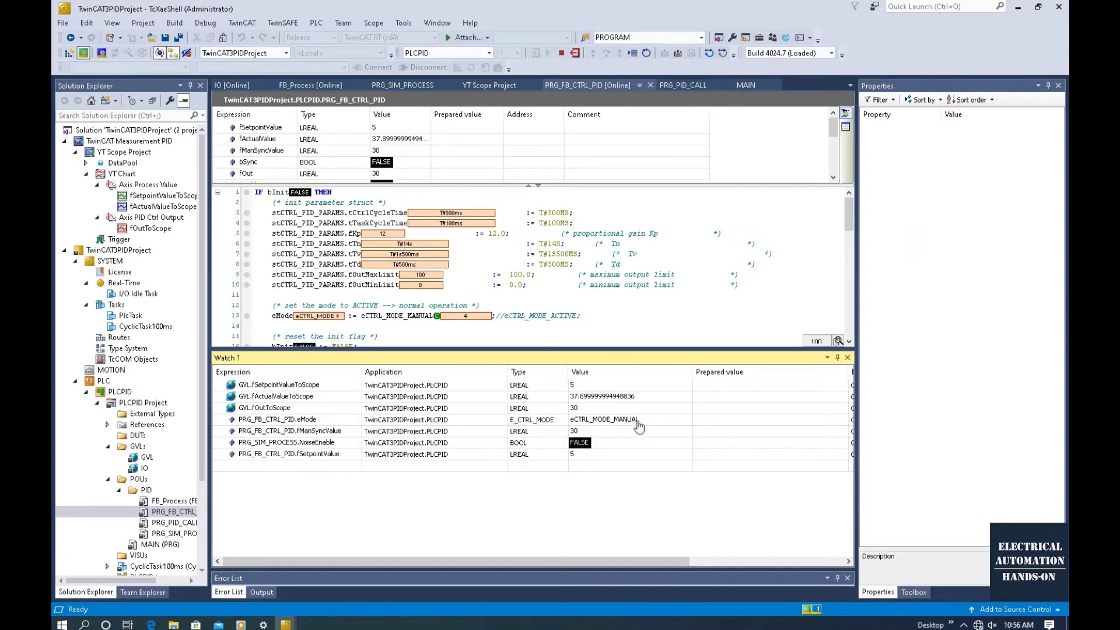
Step: Start a new scope recording of the YT Chart without saving the previous dataset
click(587, 433)
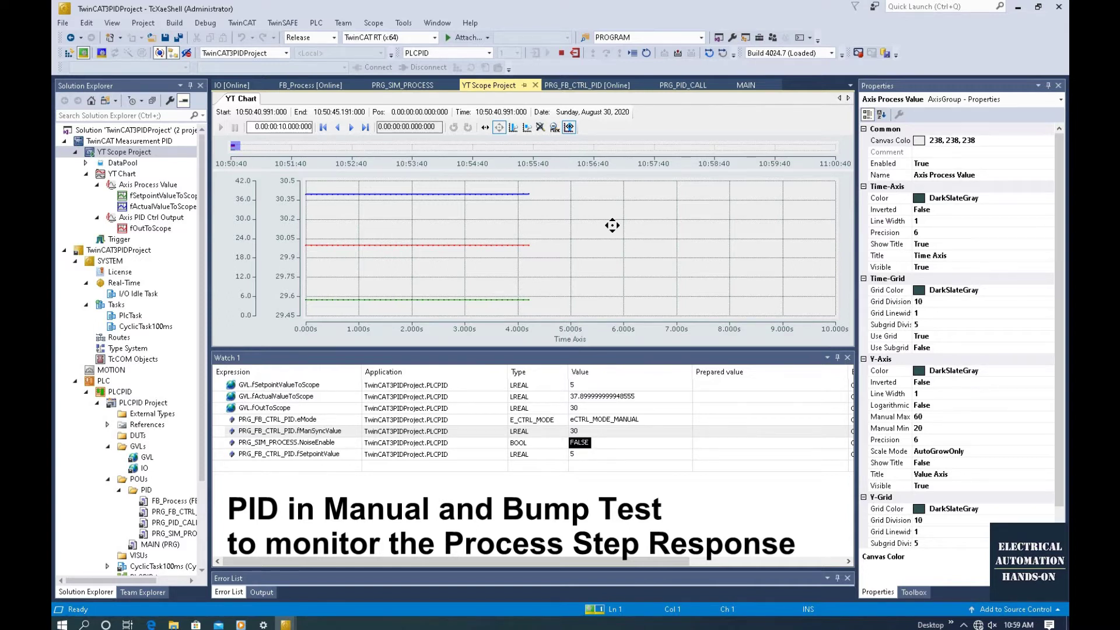
click(860, 56)
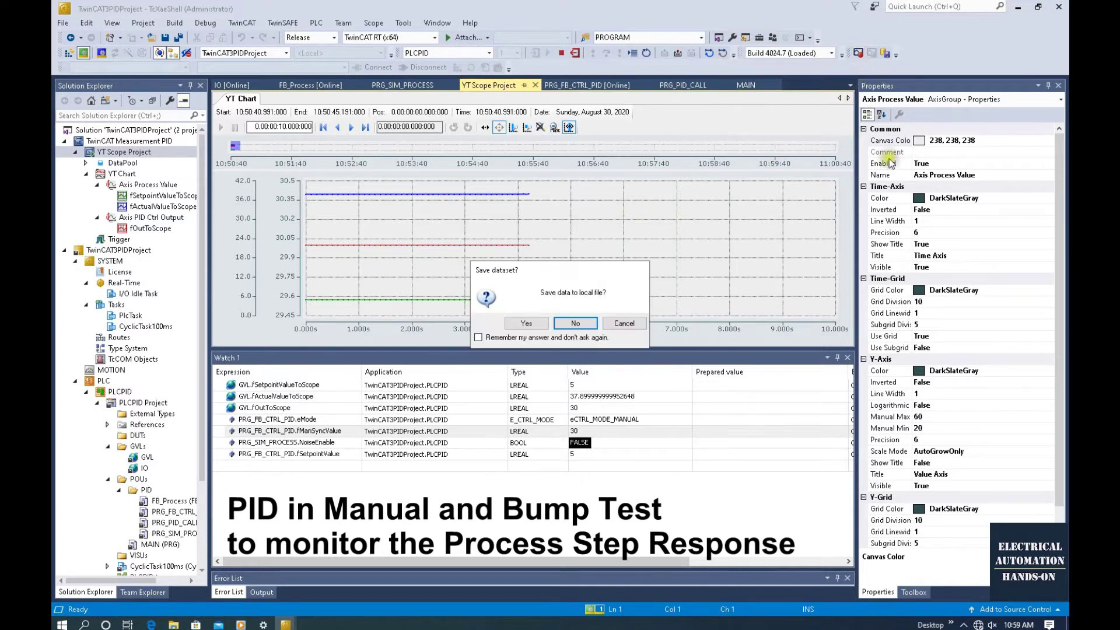
click(575, 323)
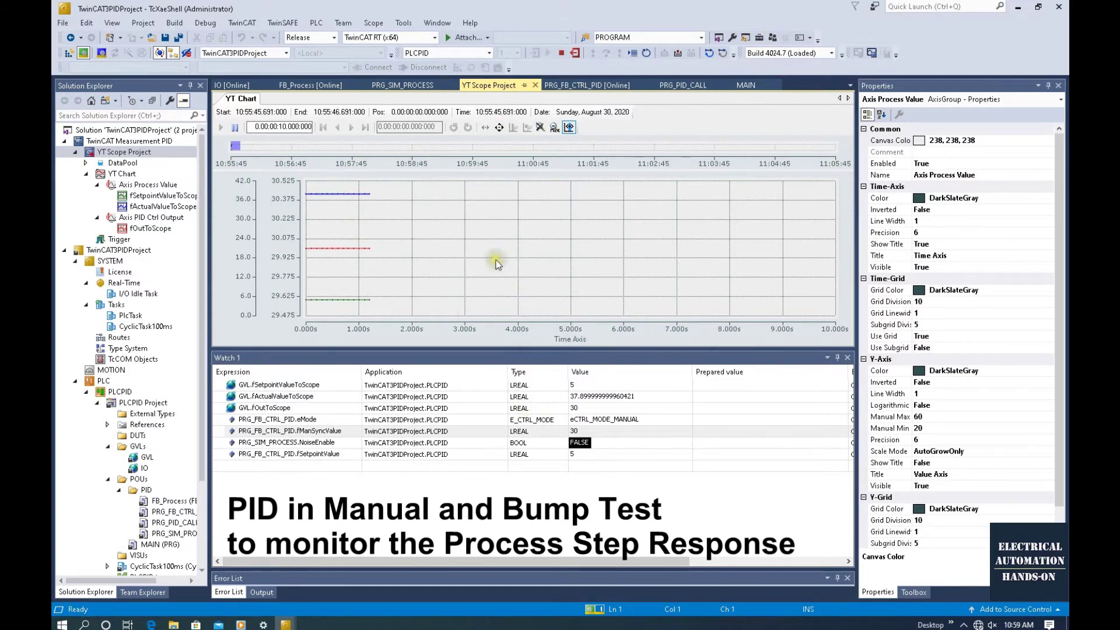
Step: Write 20 to PRG_FB_CTRL_PID.fManSyncValue and TRUE to PRG_SIM_PROCESS.NoiseEnable in the running PLC
click(624, 420)
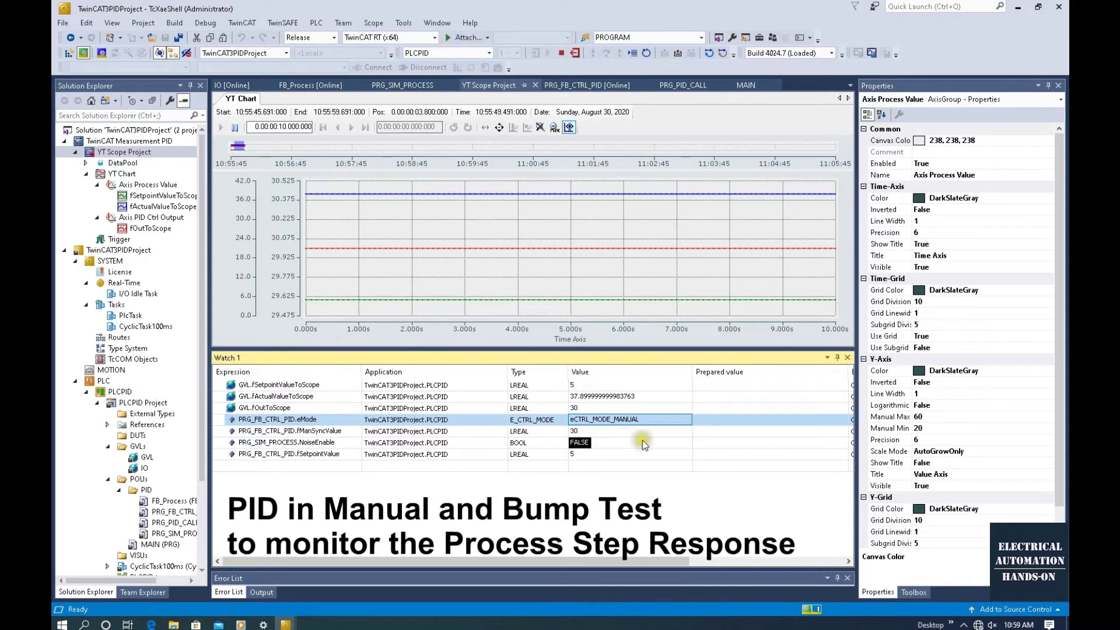
click(706, 433)
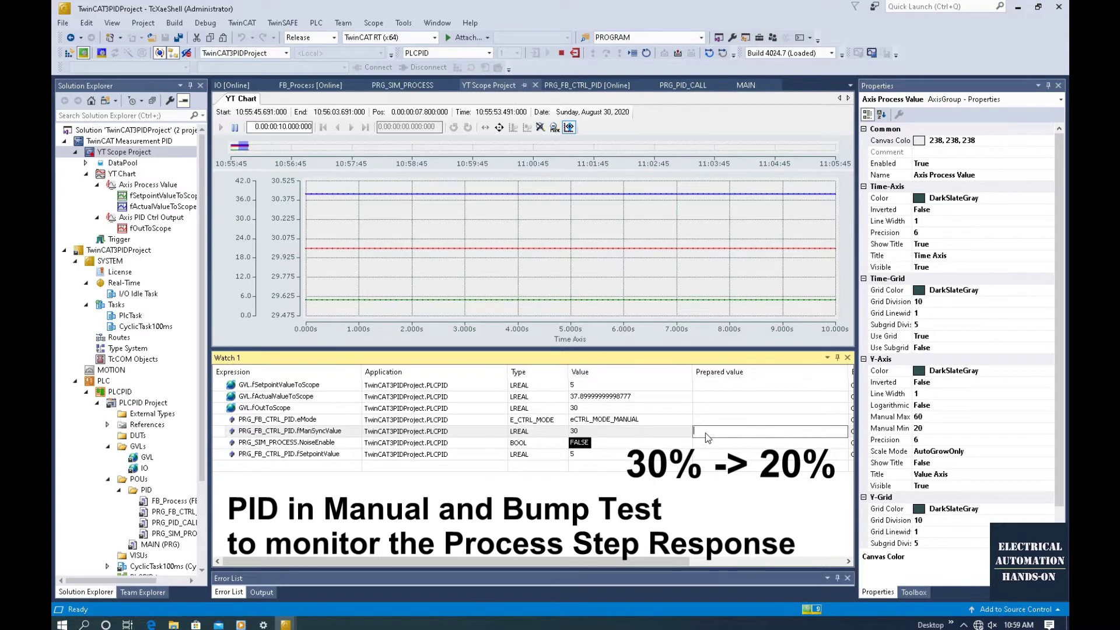
text(20)
key(Return)
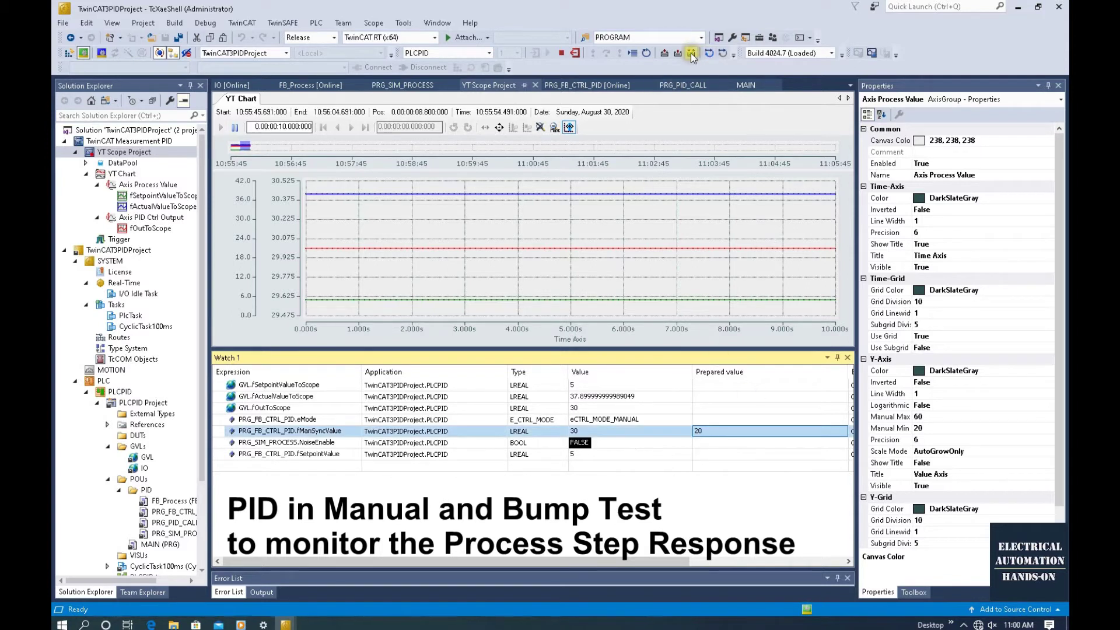
click(691, 55)
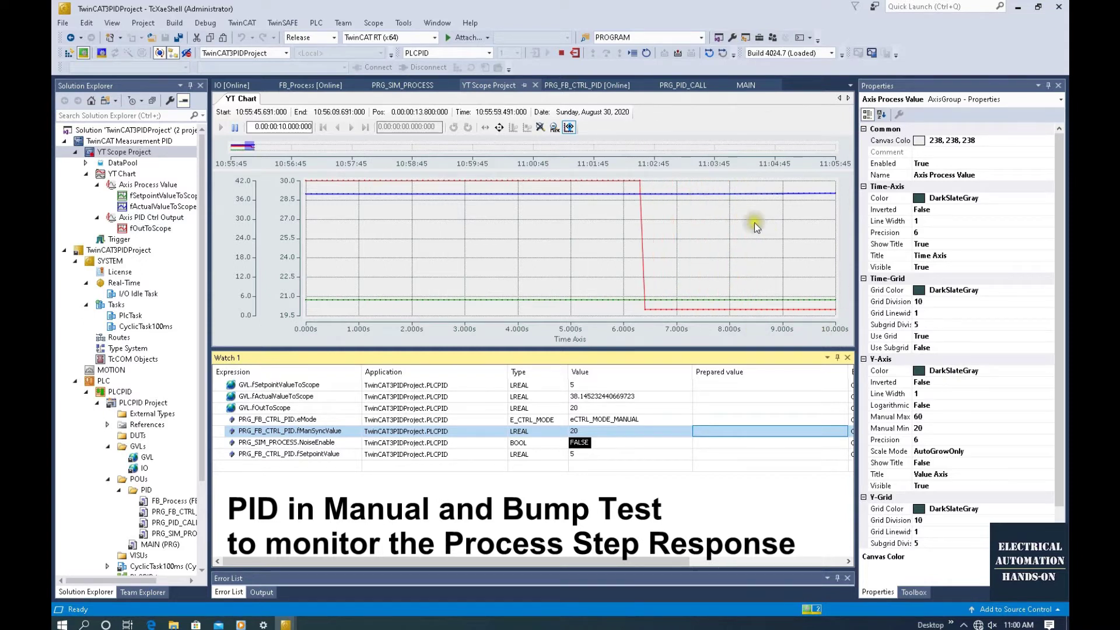
click(696, 443)
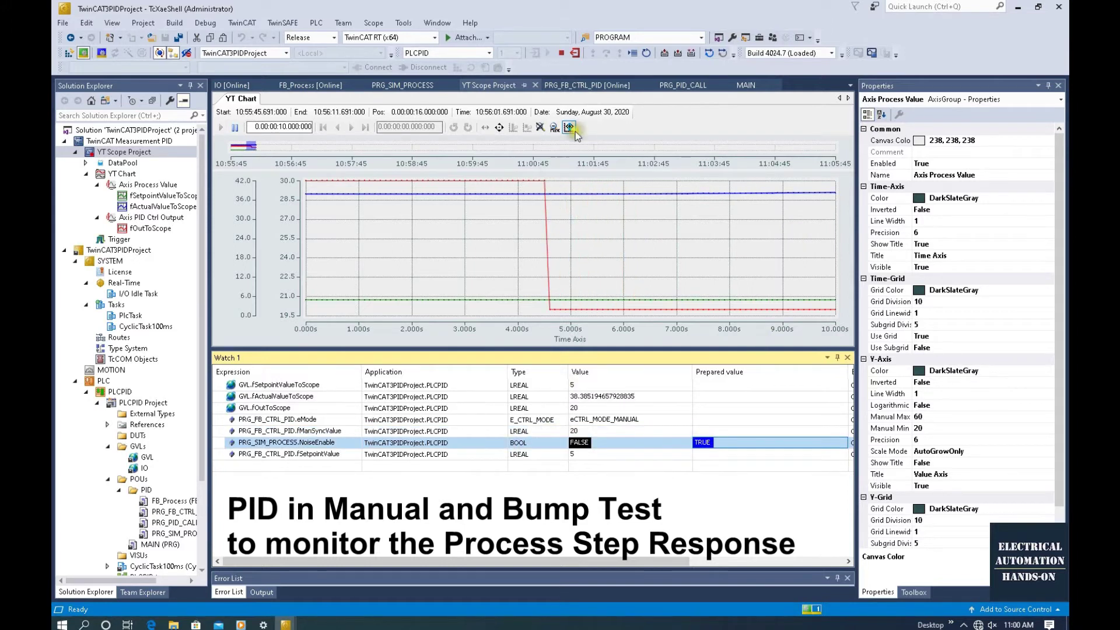
click(692, 53)
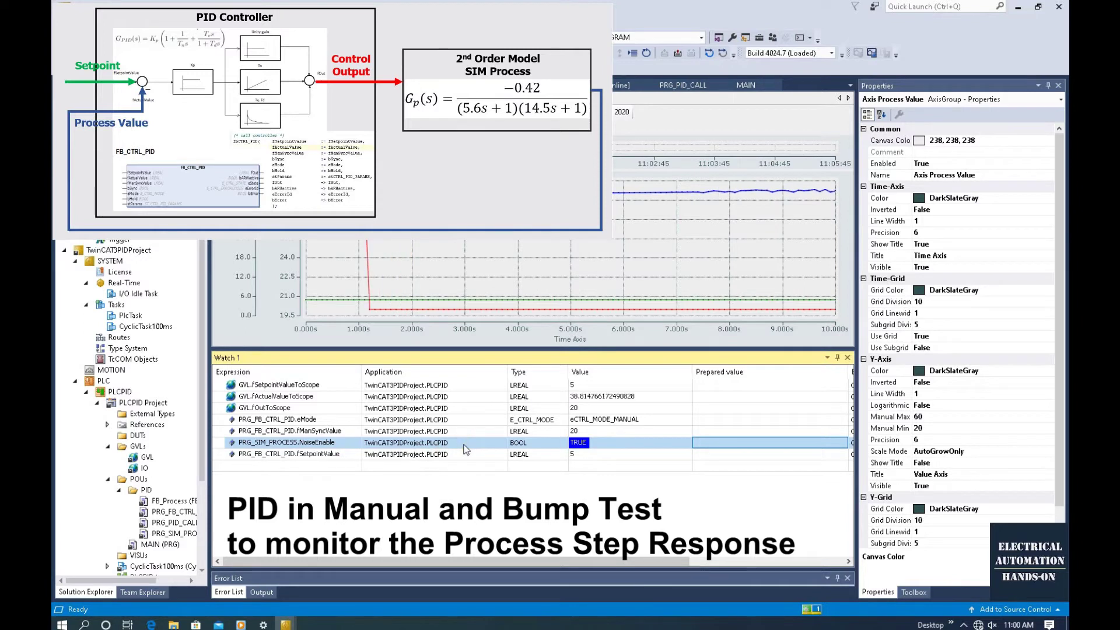
Step: Widen the chart's displayed time range to about 22.6 s and resume the live display
click(250, 146)
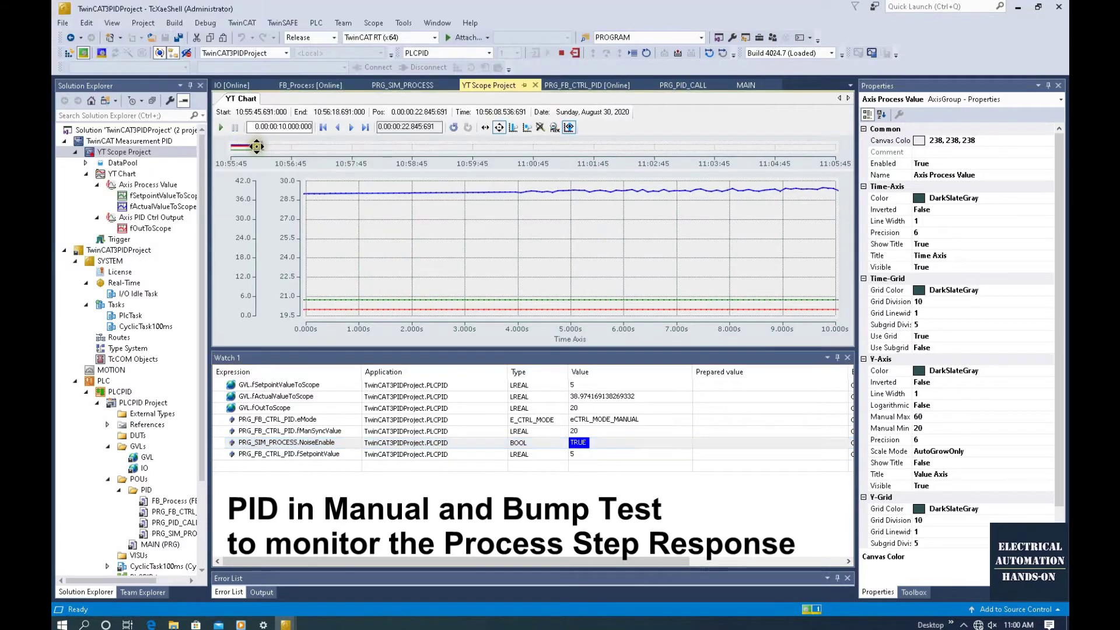
drag(242, 146, 256, 146)
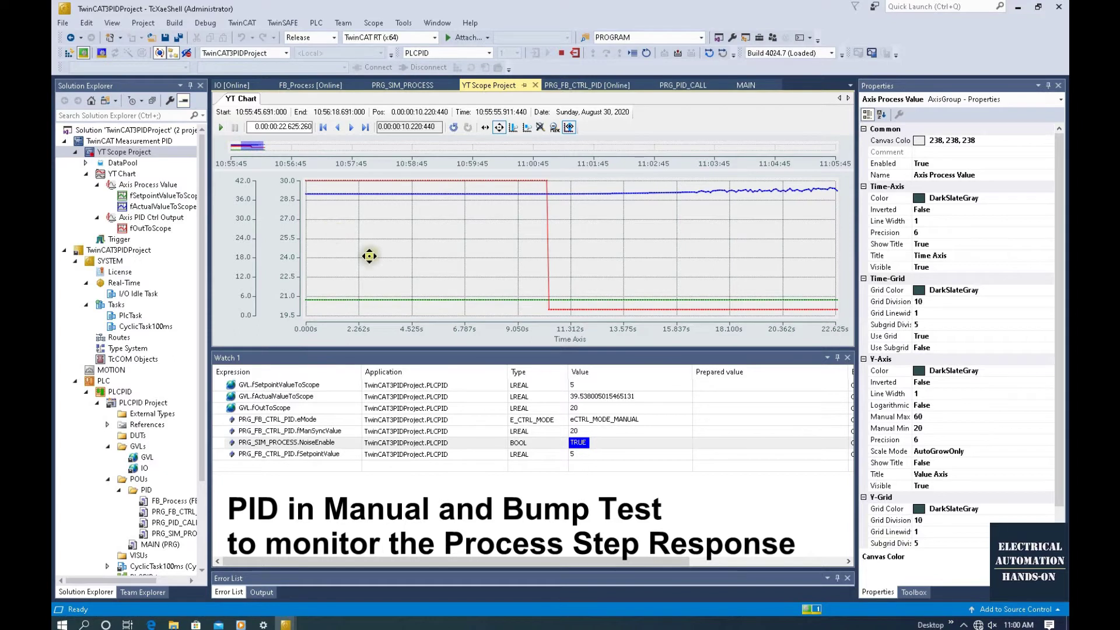
click(221, 127)
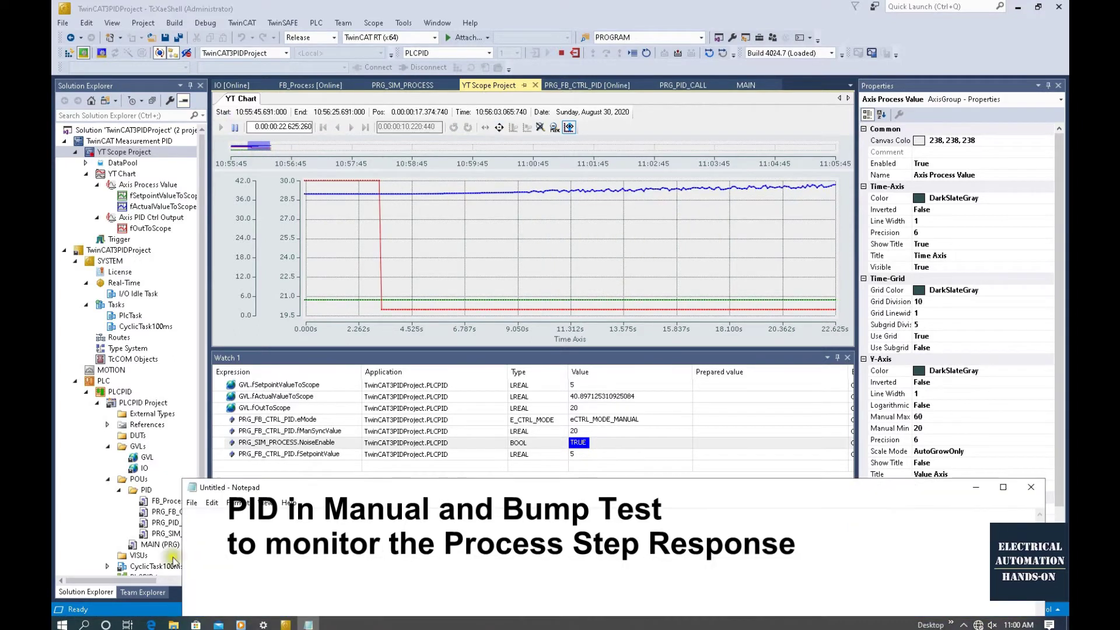
Step: Place the empty Notepad window over the lower part of the chart project and note "Output 30% - 20%"
drag(273, 491, 768, 390)
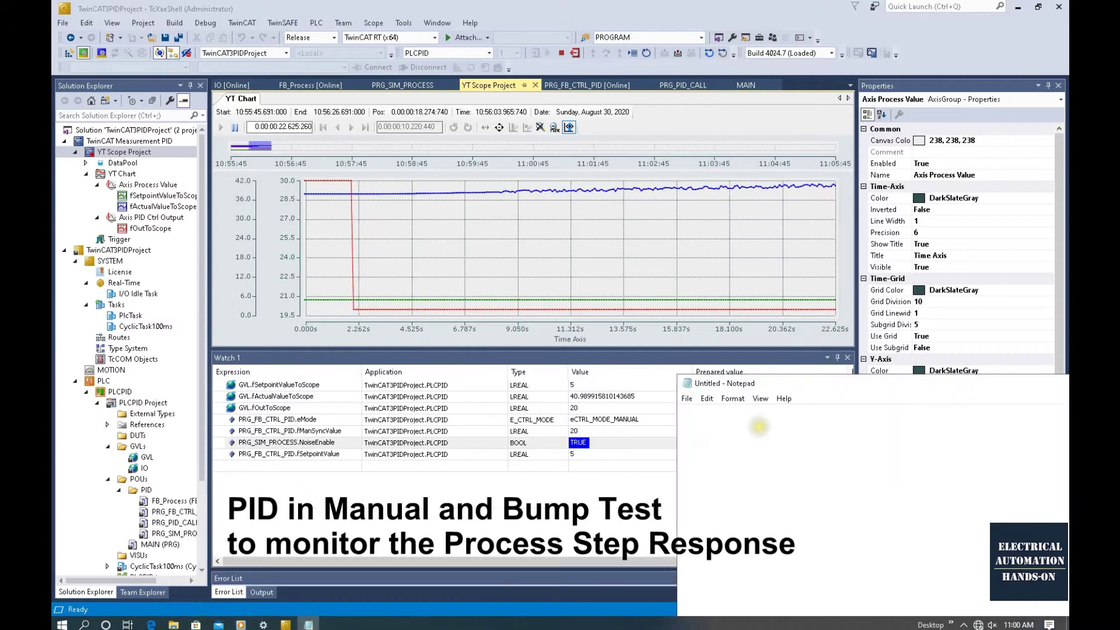
text(Output)
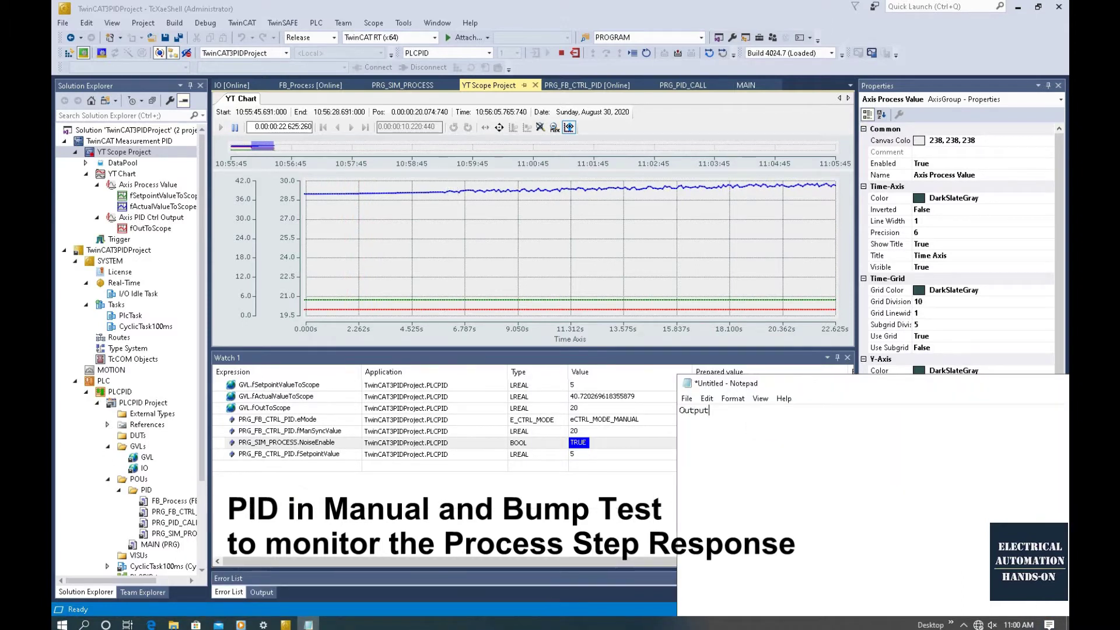
text(  30% - 20%)
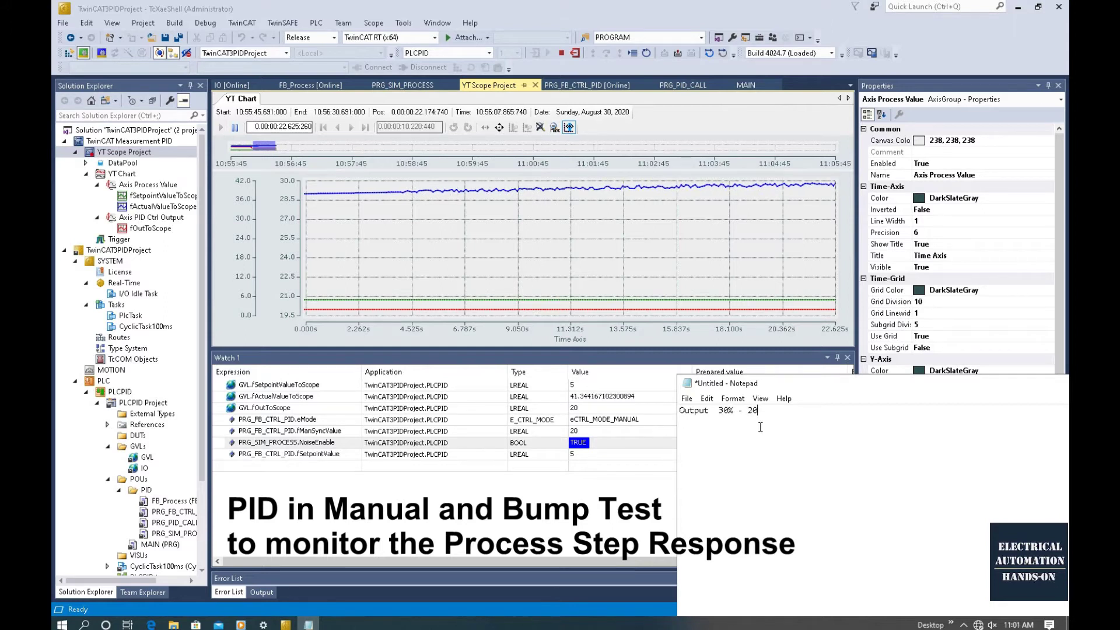
key(Return)
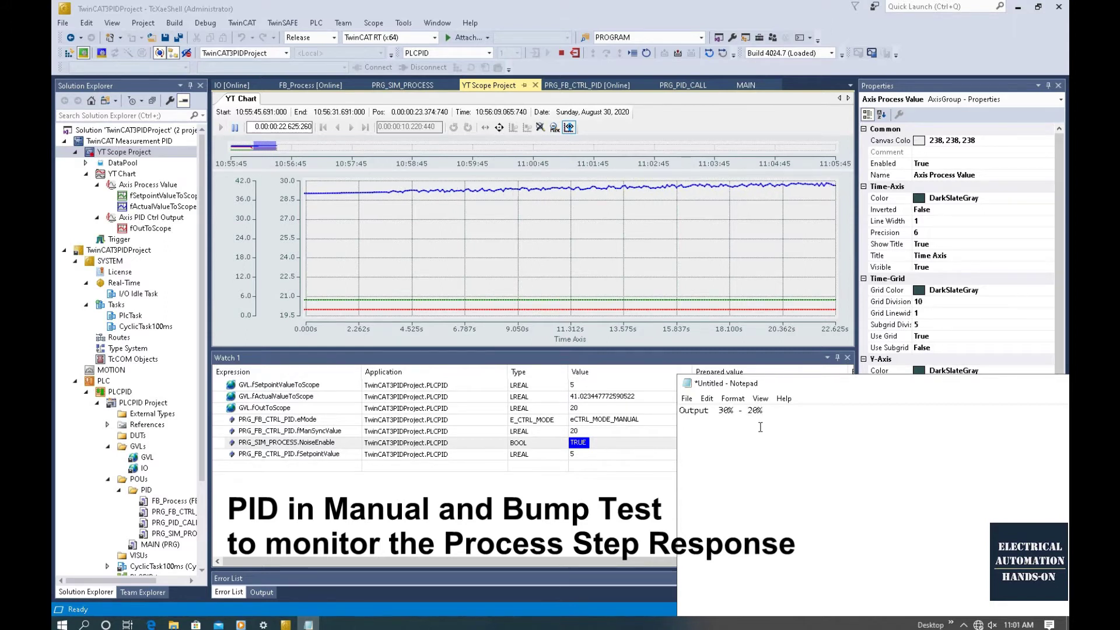
Step: Read the fActualValueToScope curve at the output step and note "ProcessValue 38deg" in Notepad
click(555, 237)
mouse_move(512, 200)
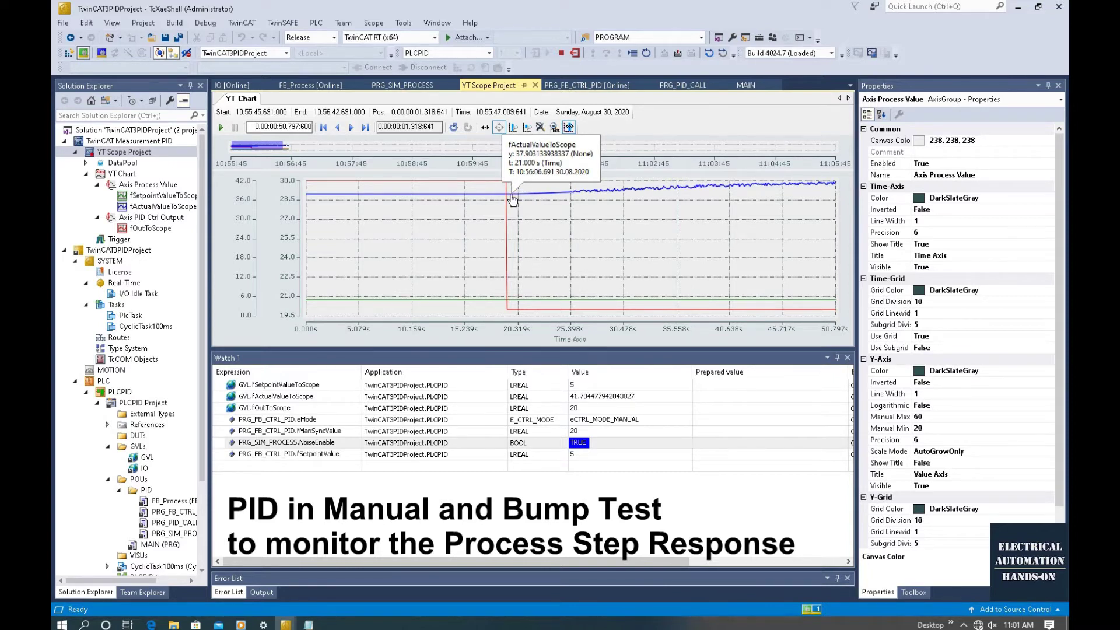
click(513, 200)
click(309, 625)
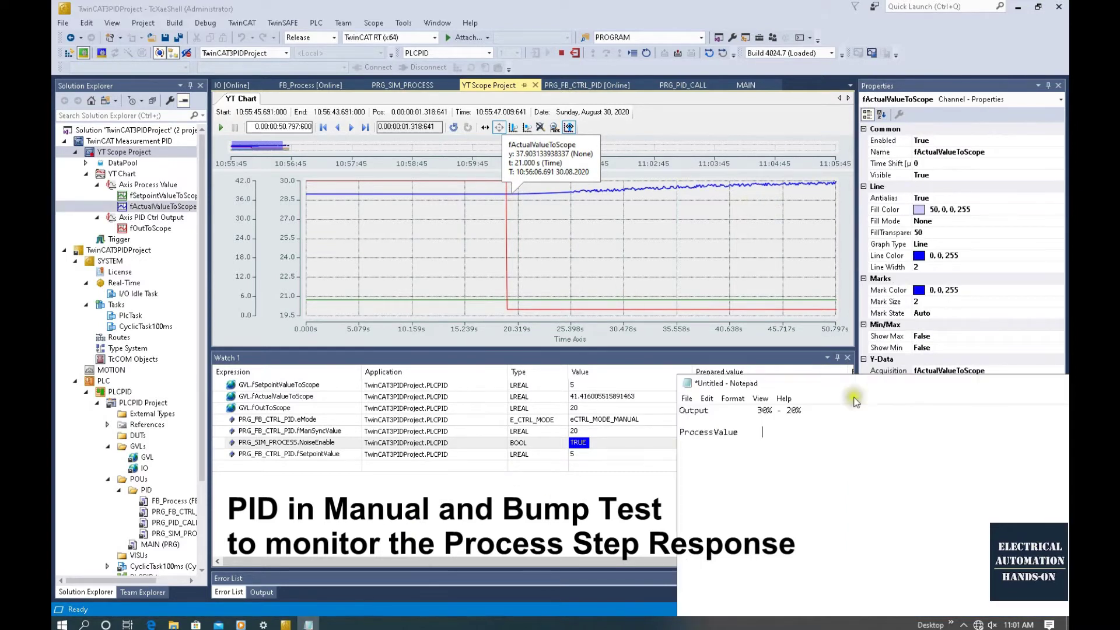
text(28deg)
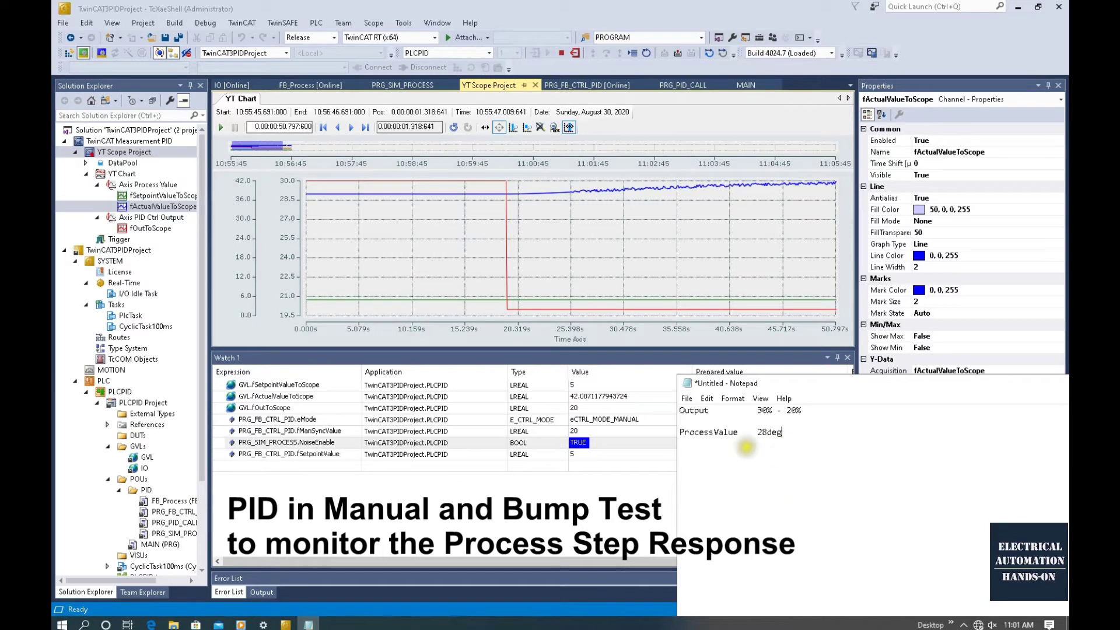
drag(757, 432, 762, 433)
text(3)
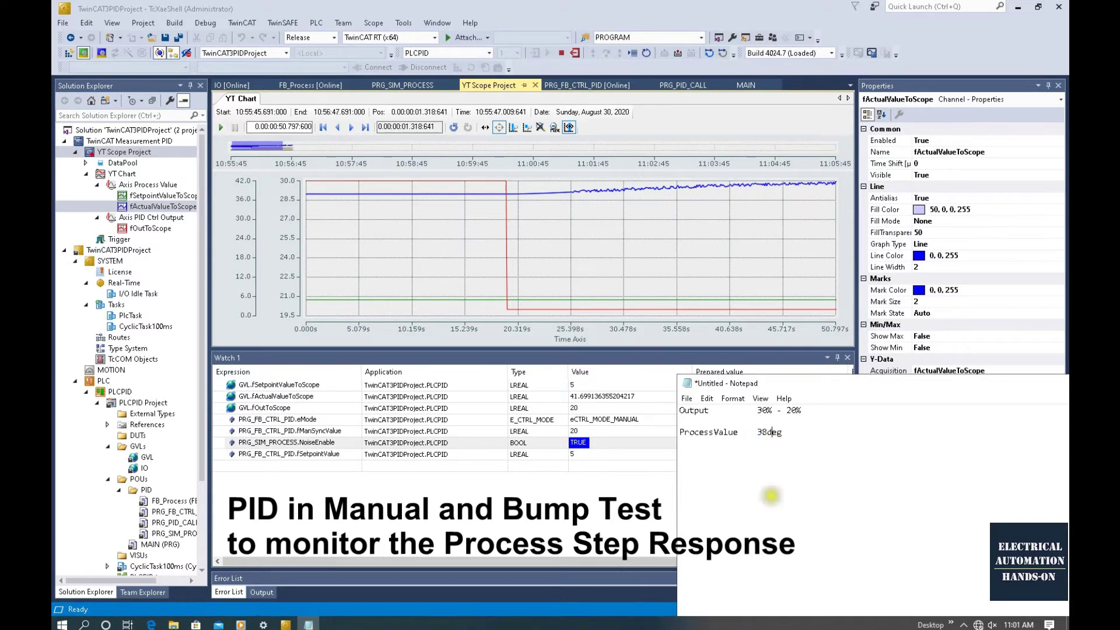
click(770, 433)
Step: Follow the live process value on the chart and append "- 42.0 edg" to the ProcessValue line in Notepad
click(697, 229)
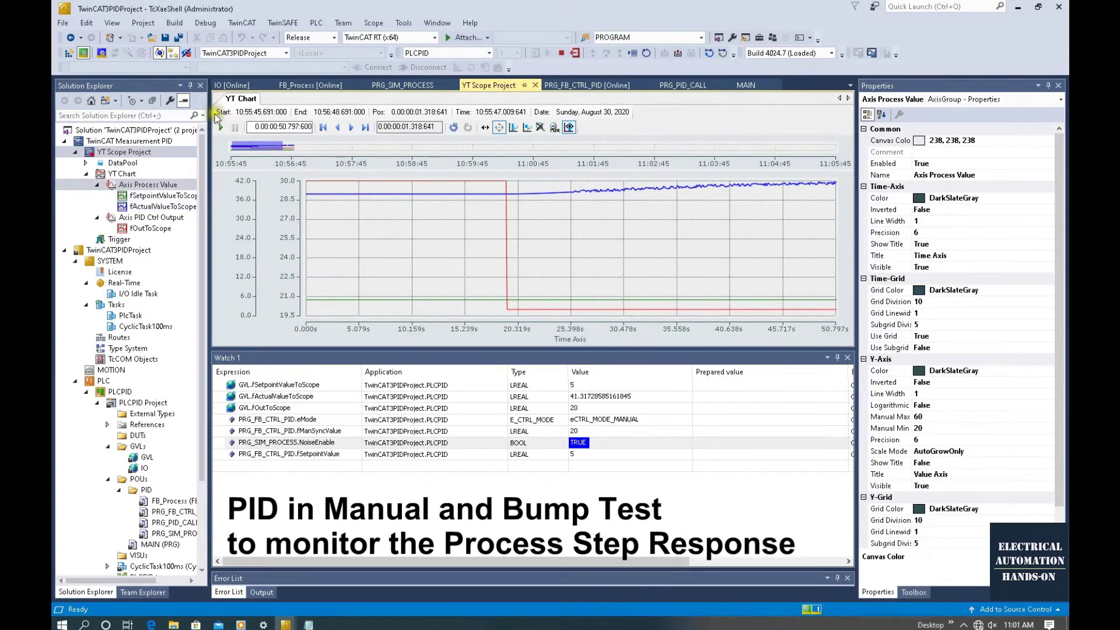
drag(289, 147, 300, 156)
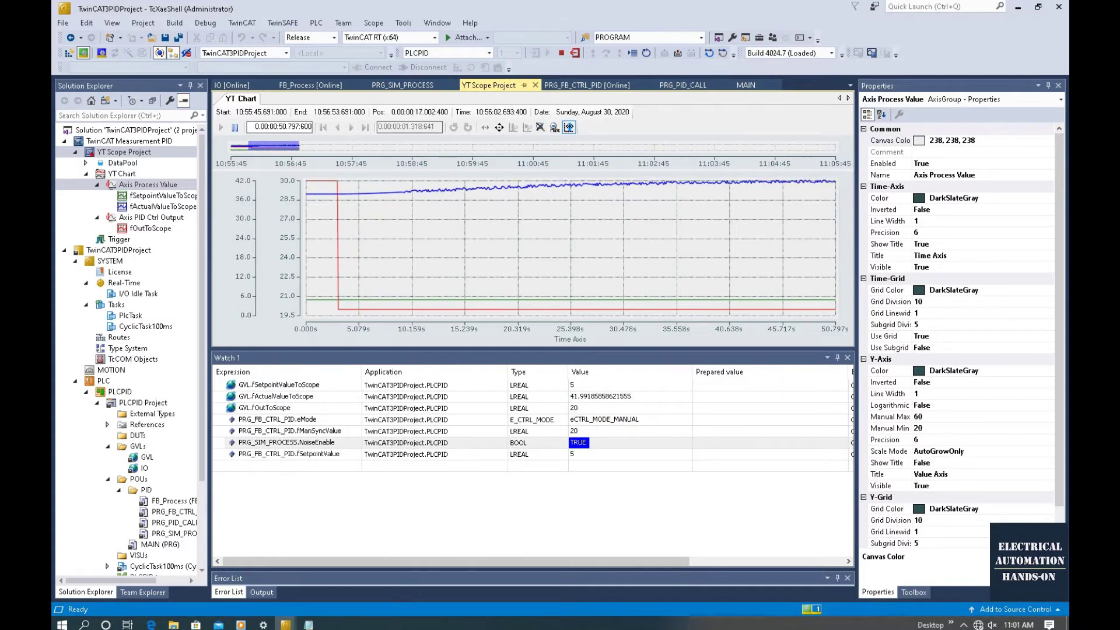
click(308, 625)
click(816, 432)
text(- 42.0)
key(Return)
click(829, 435)
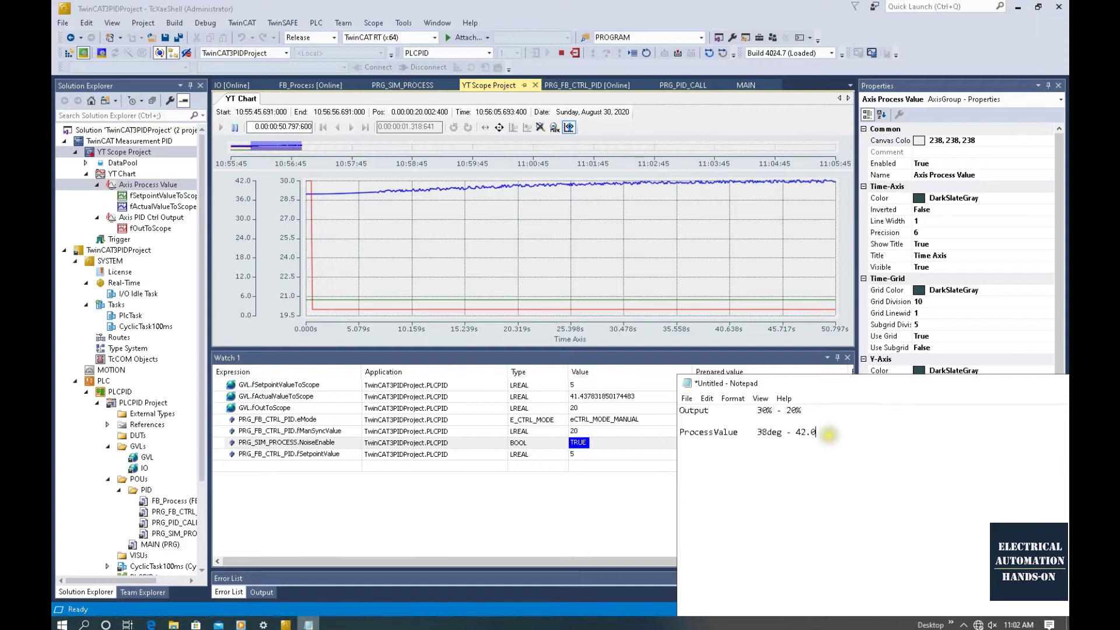
text(edg.)
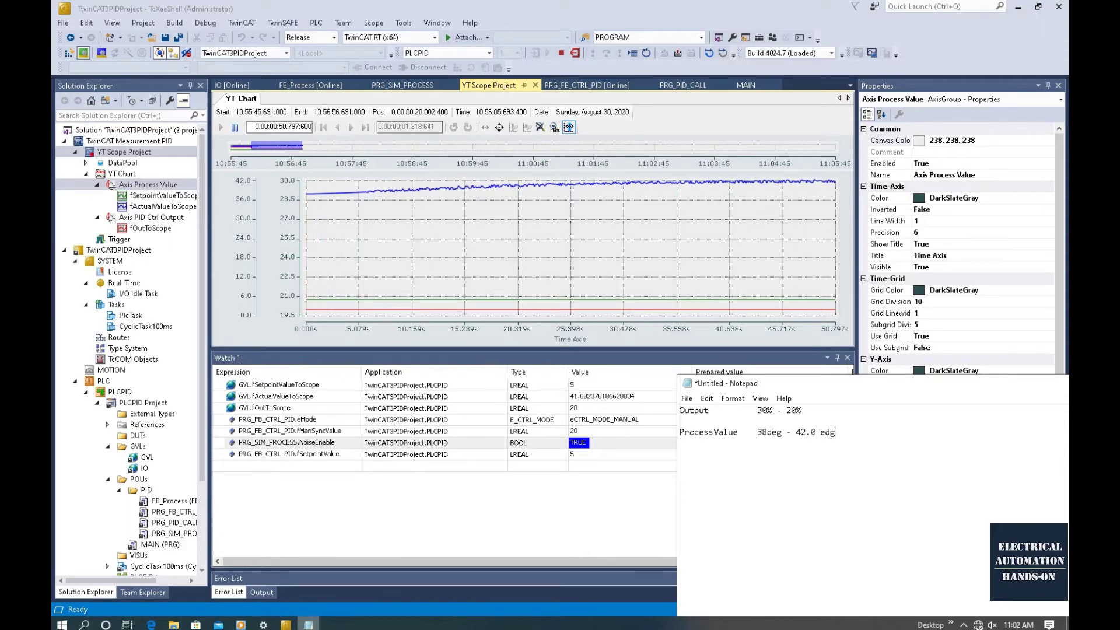
Step: Add the process gain calculation "Gp = 4 / 10 = 0.4" below the ProcessValue line
key(Return)
key(Return)
key(BackSpace)
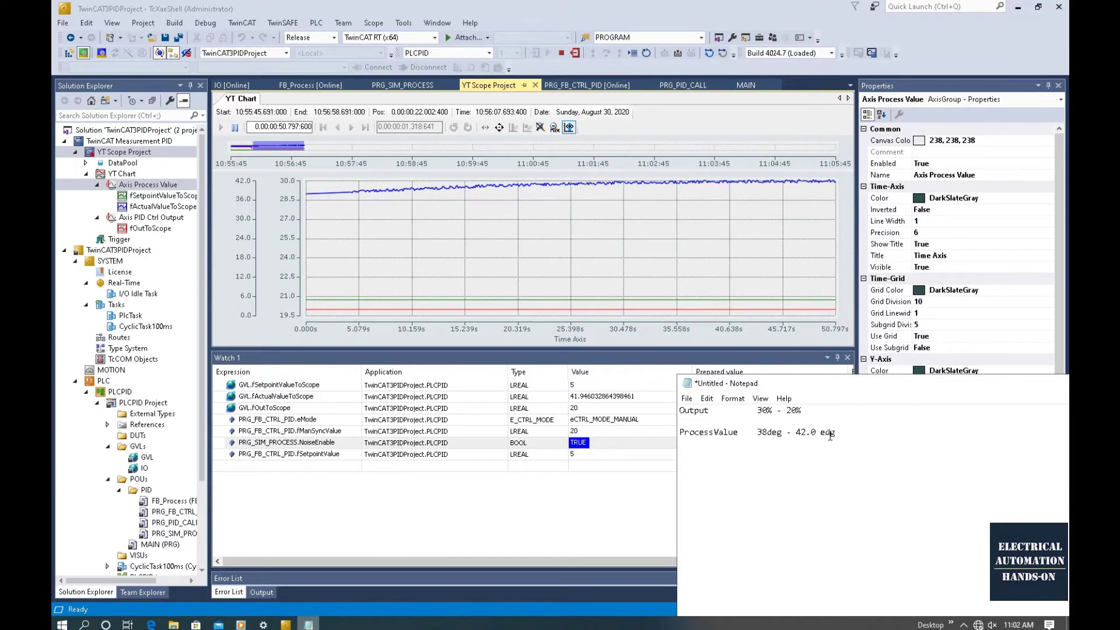
text(Gp =)
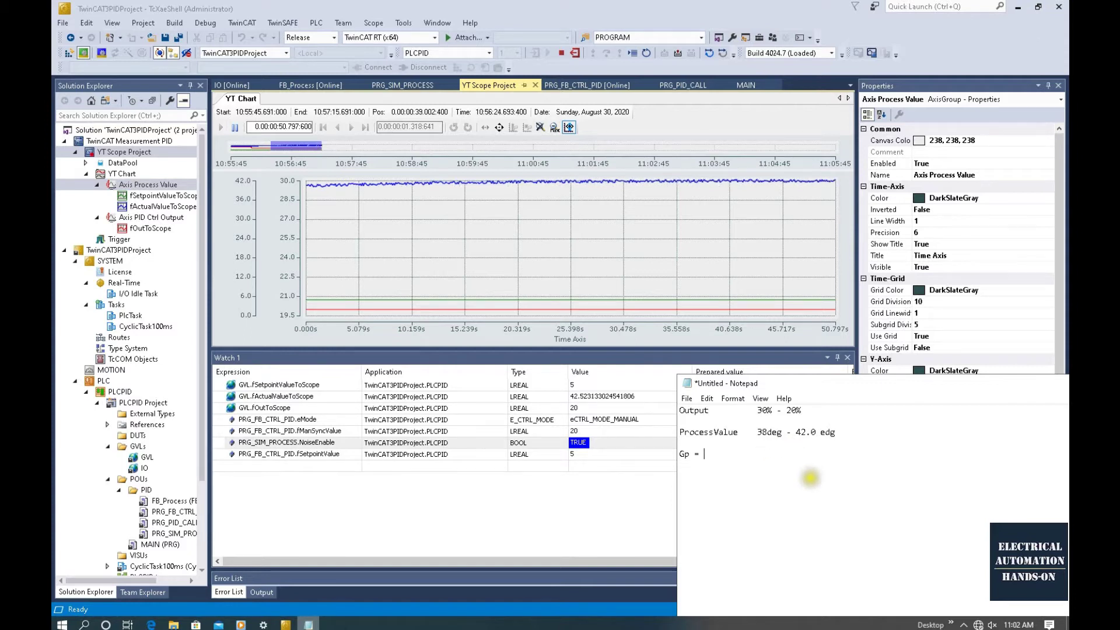
text(4 /)
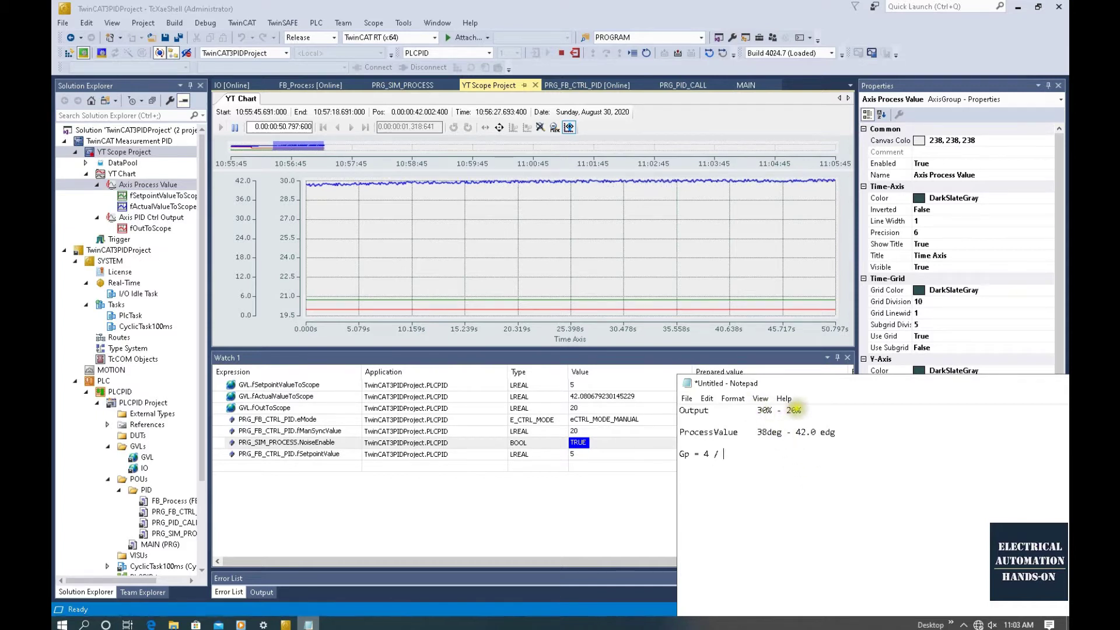
text(10 = 0.4)
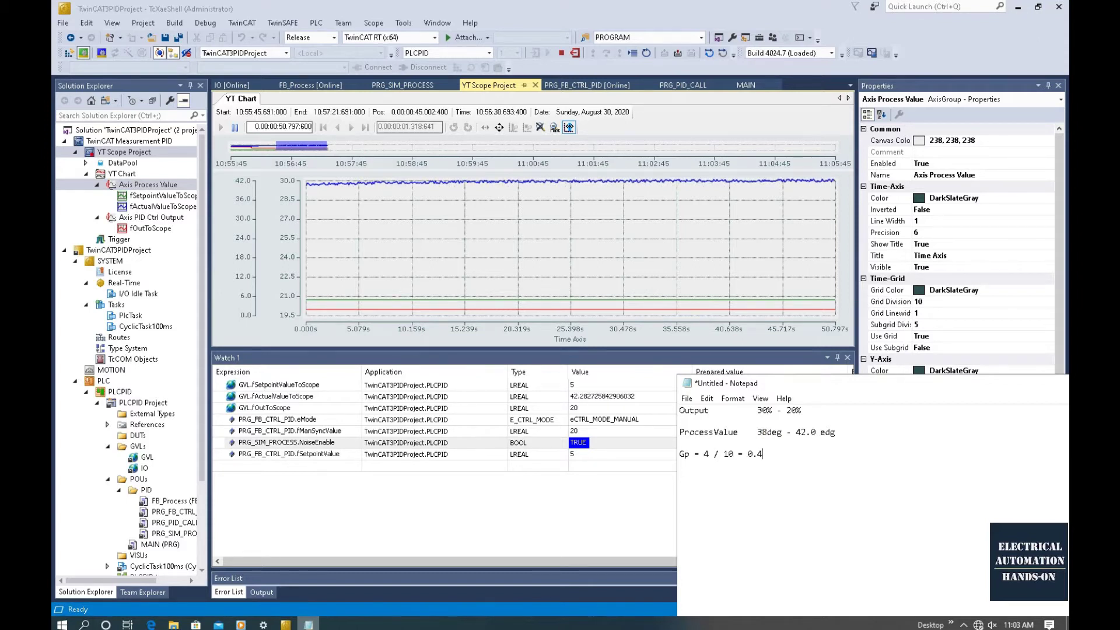
key(Return)
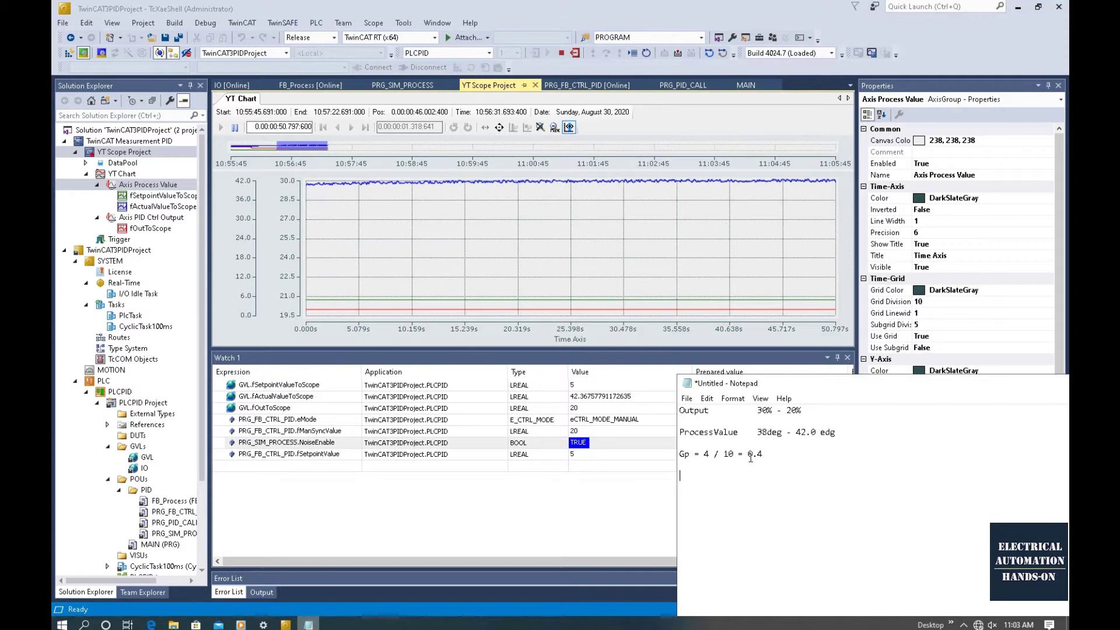
Step: Add the controller gain formula "Gain = ( 1/Gp ) x2 = (1/ 0.4) *2 =" below the Gp line
text(Gain )
text(= 1/)
text(Gp ) x2 = (1/ 0.4) *2 =)
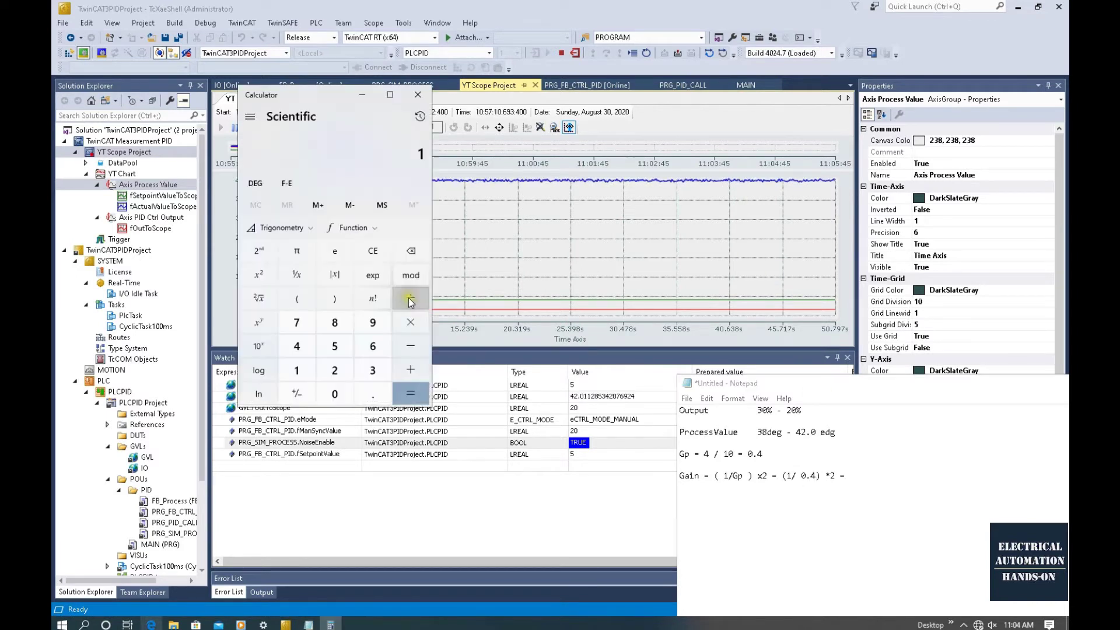
Step: Compute 1 ÷ 0.4 × 2 in Calculator and enter 5 as the result of the Gain formula in Notepad
click(411, 298)
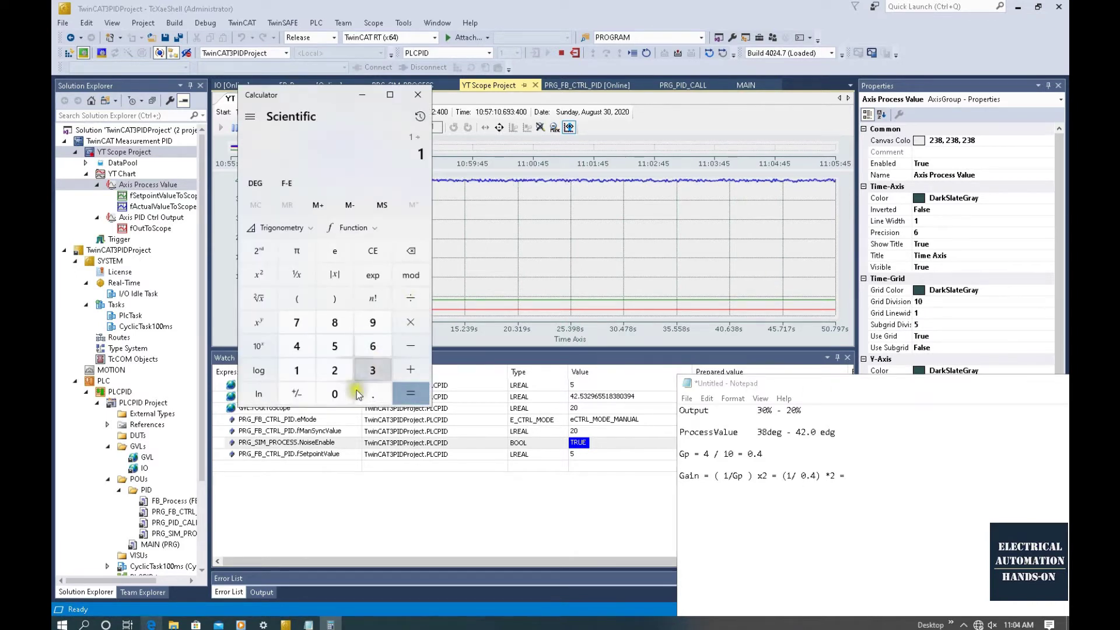
click(368, 398)
click(300, 348)
click(413, 395)
click(412, 323)
click(335, 369)
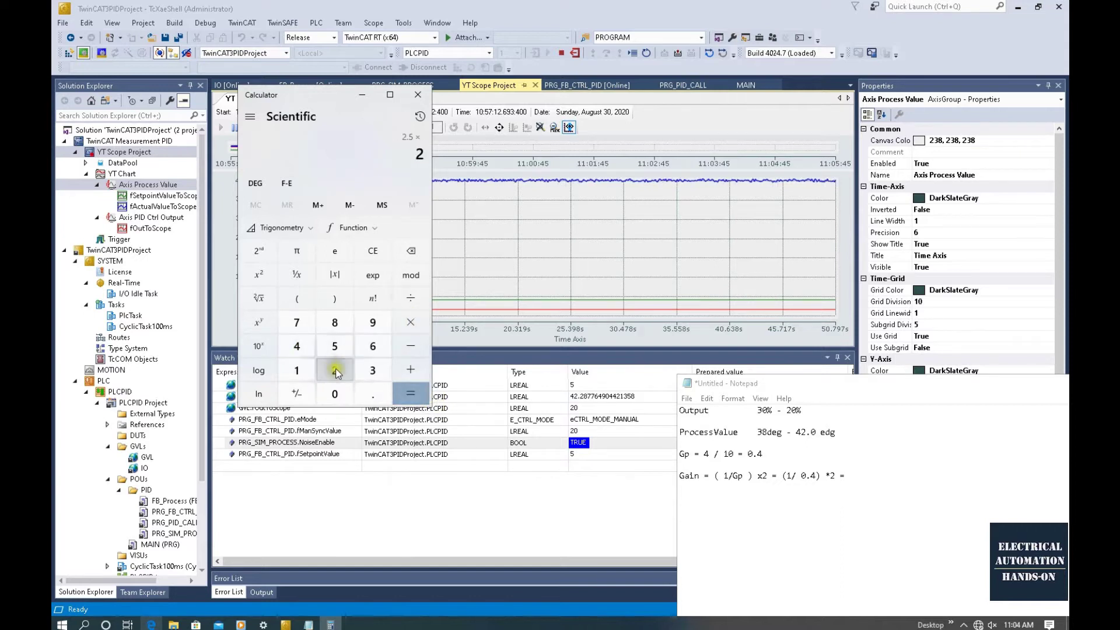
click(416, 399)
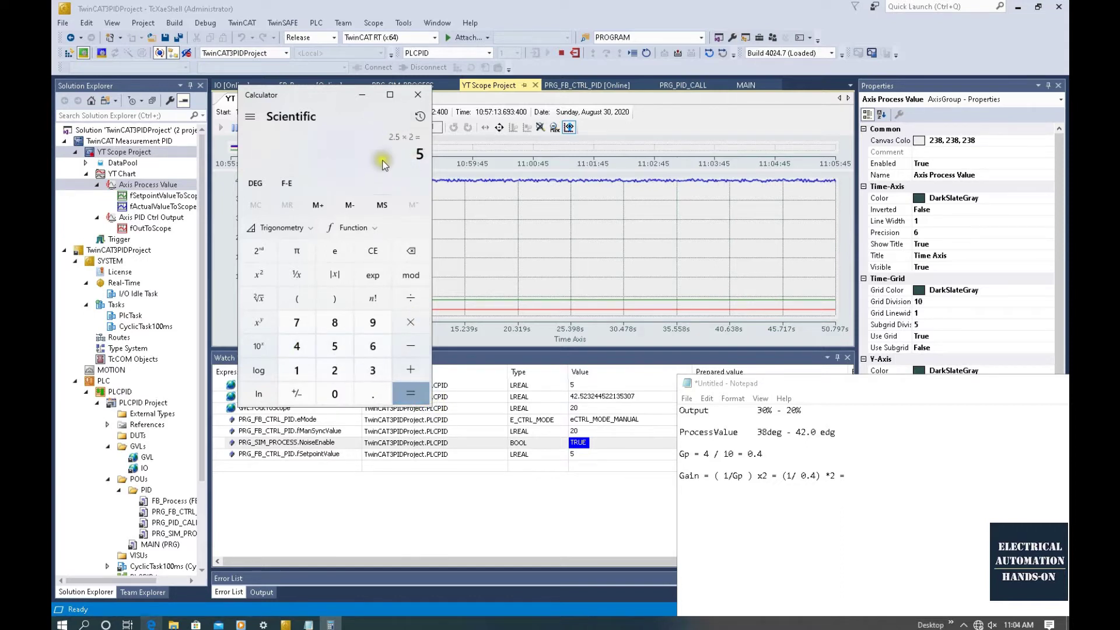
click(876, 478)
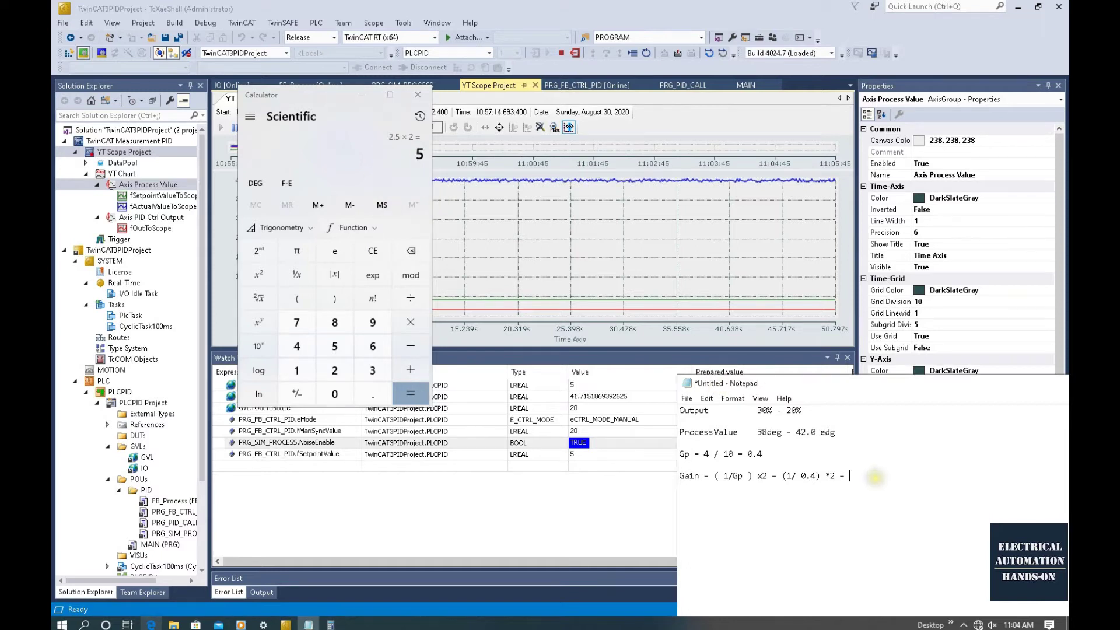
text(5)
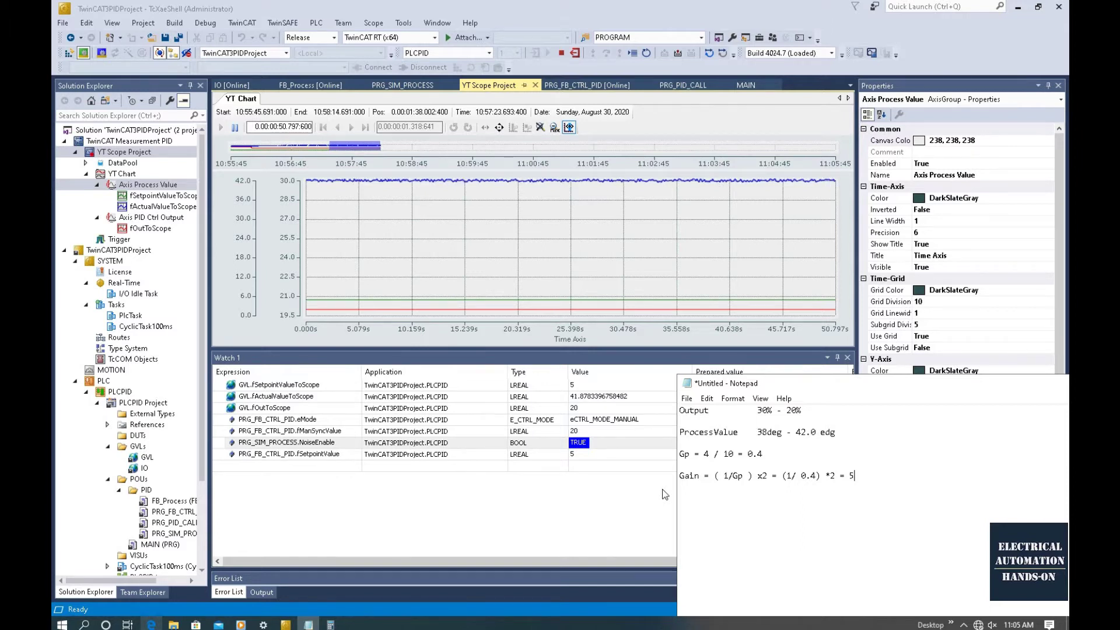
Step: Back in TwinCAT, add the stCTRL_PID_PARAMS structure from PRG_FB_CTRL_PID to the watch list and expand its members
click(662, 489)
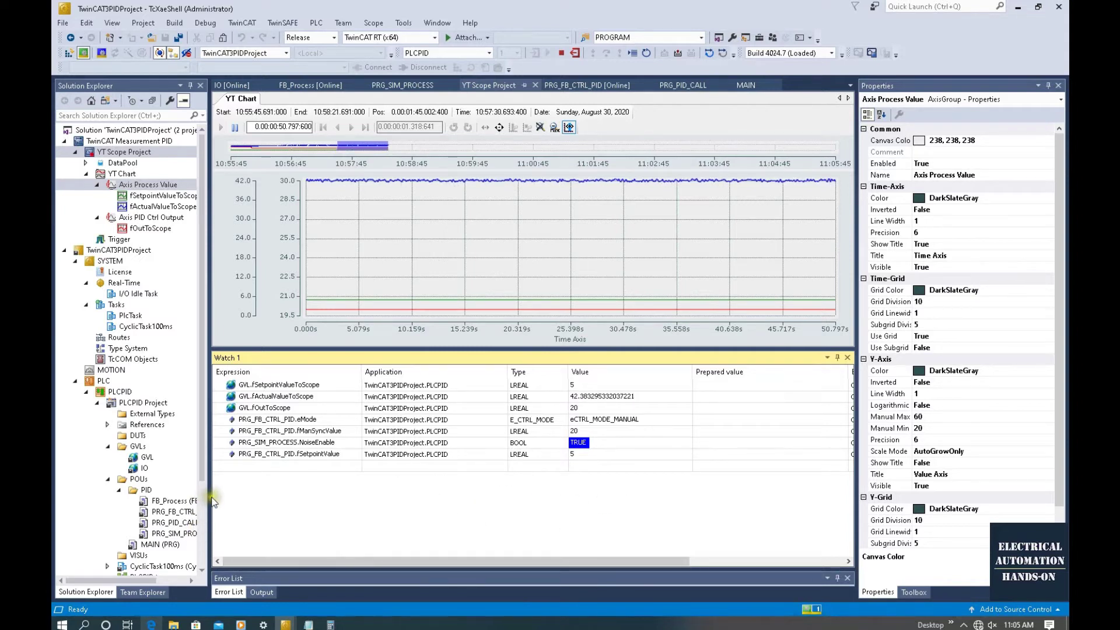
drag(208, 497, 350, 501)
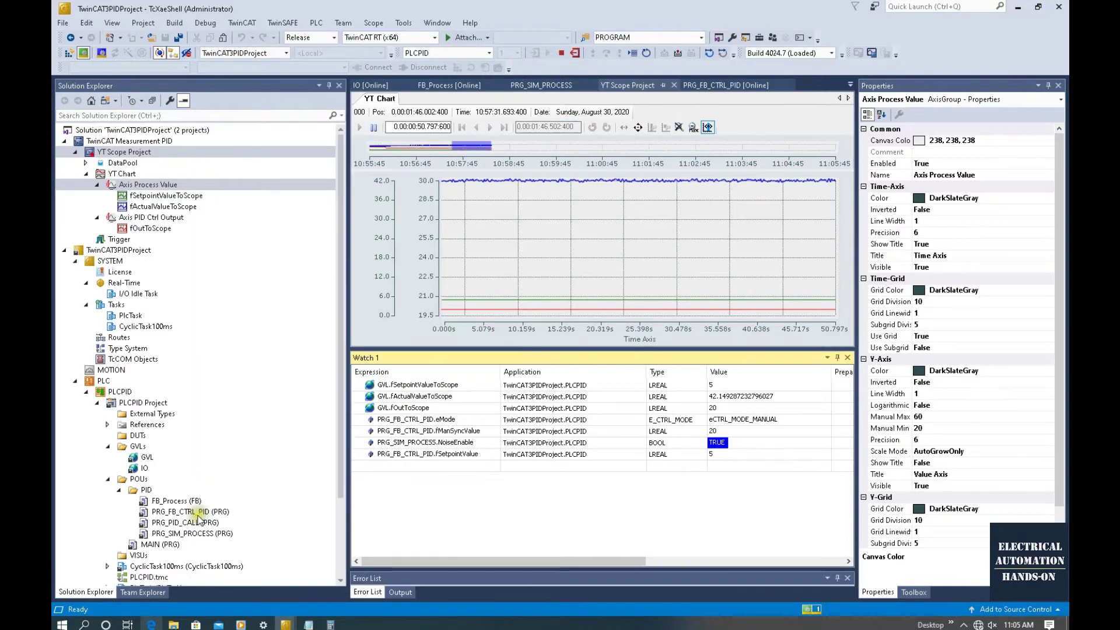
double_click(213, 511)
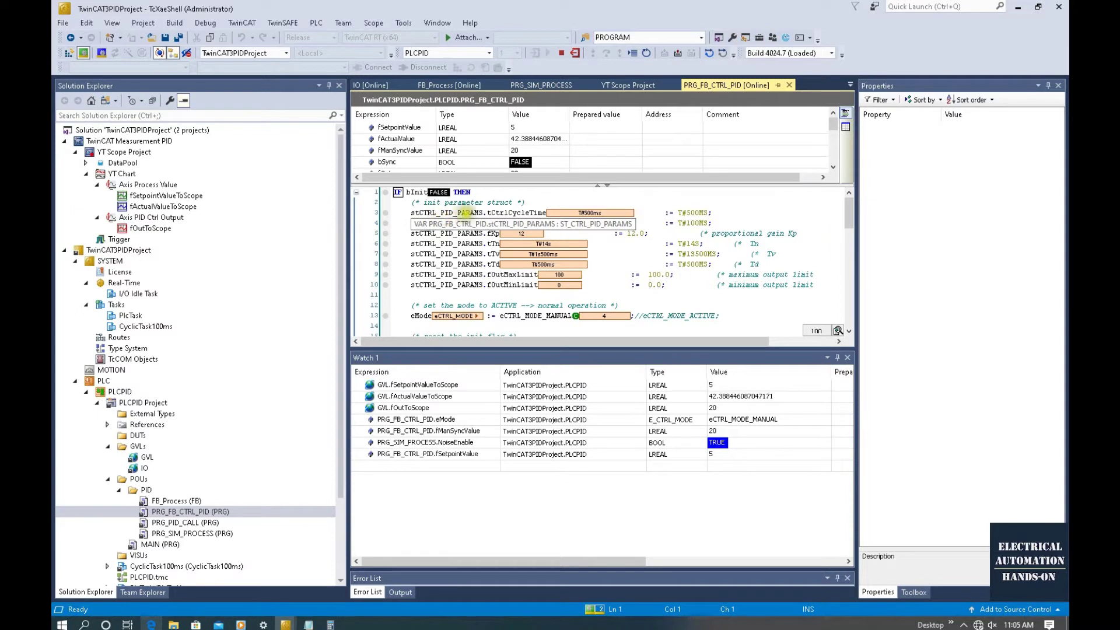
right_click(431, 213)
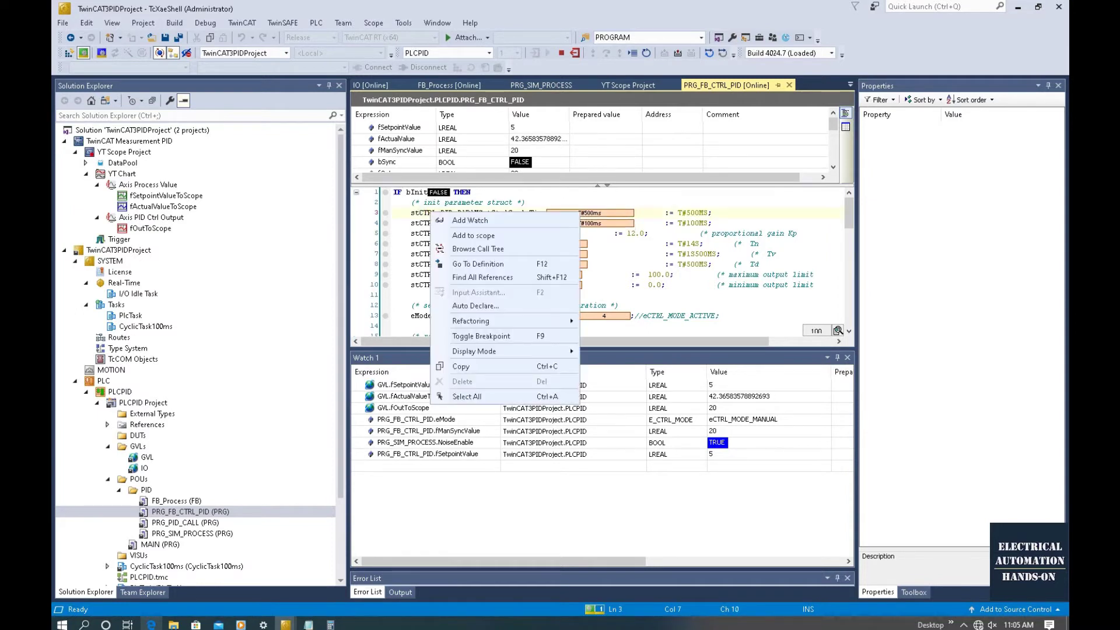
click(462, 222)
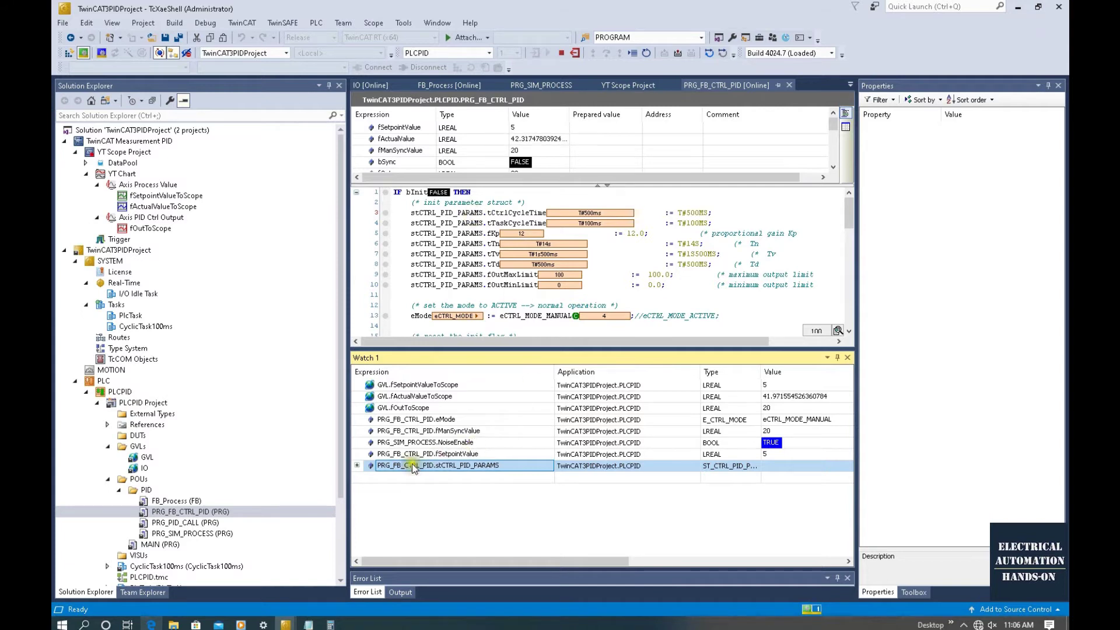
click(357, 466)
scroll(471, 480, down, 1)
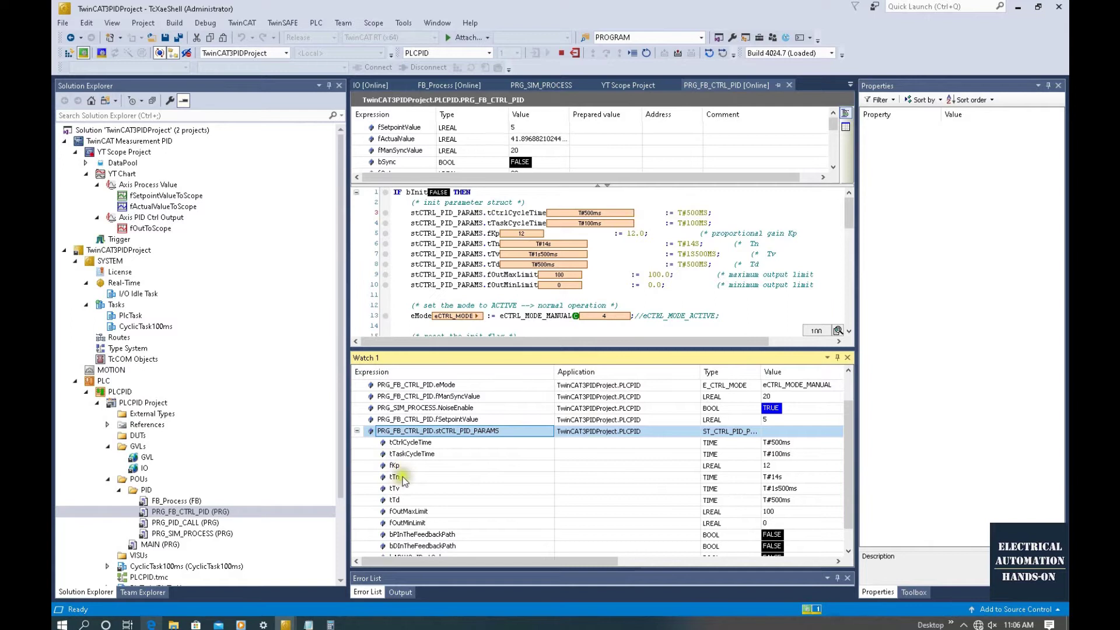
Step: Prepare the value 5 for the proportional gain fKp of the watched PID parameters
click(399, 478)
click(402, 490)
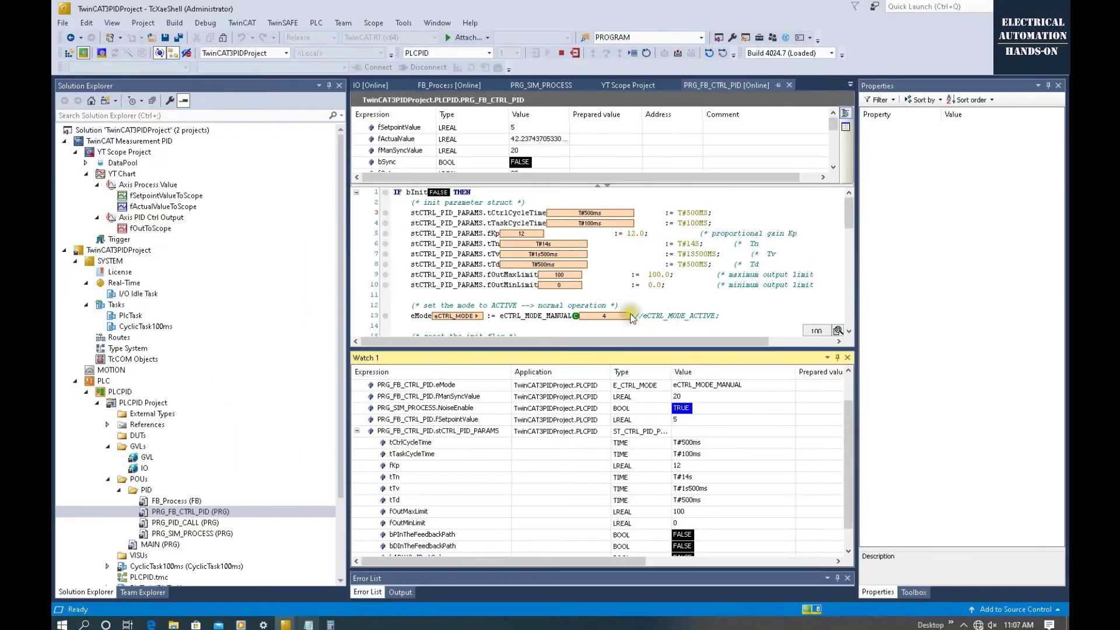
click(391, 465)
click(750, 469)
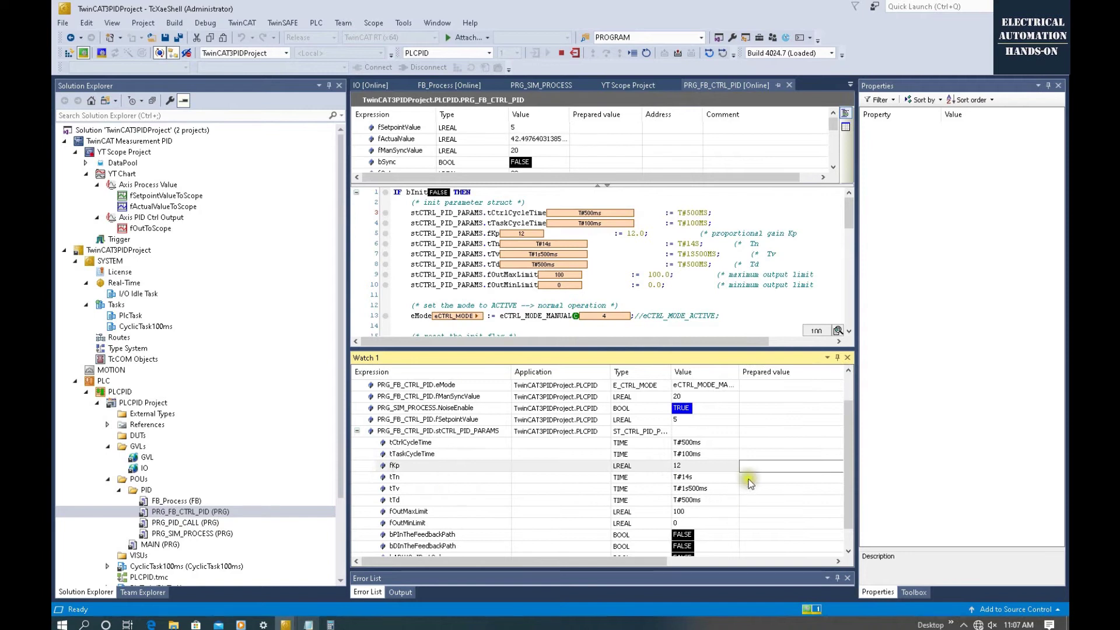
text(5)
key(Return)
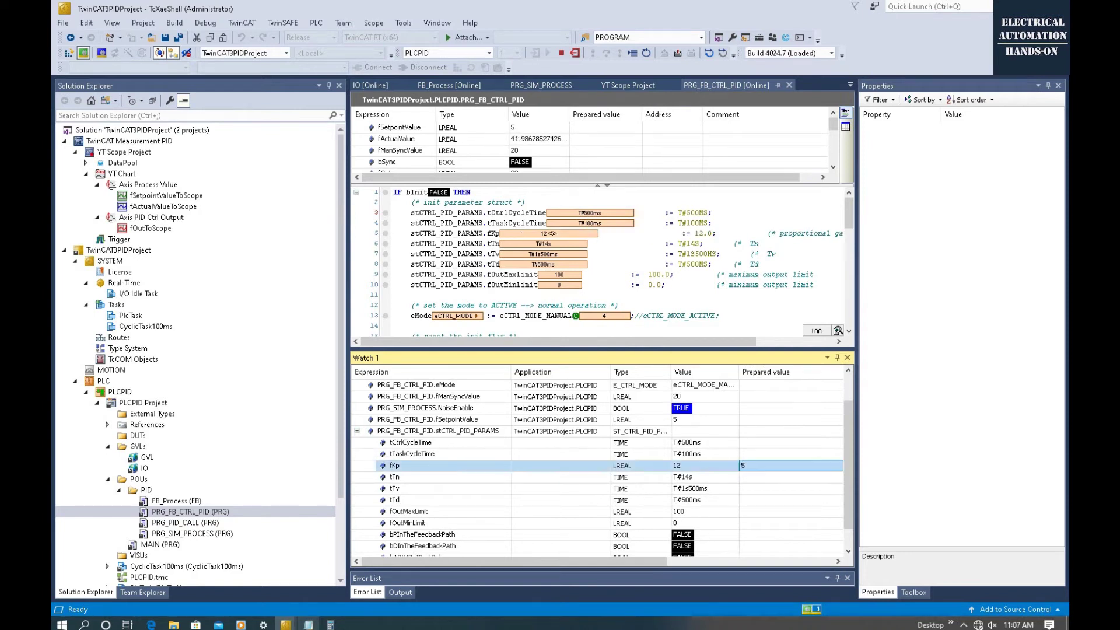
Step: Prepare T#200s for tTn and T#0ms for tTv, and write the prepared PID parameters to the PLC
click(411, 475)
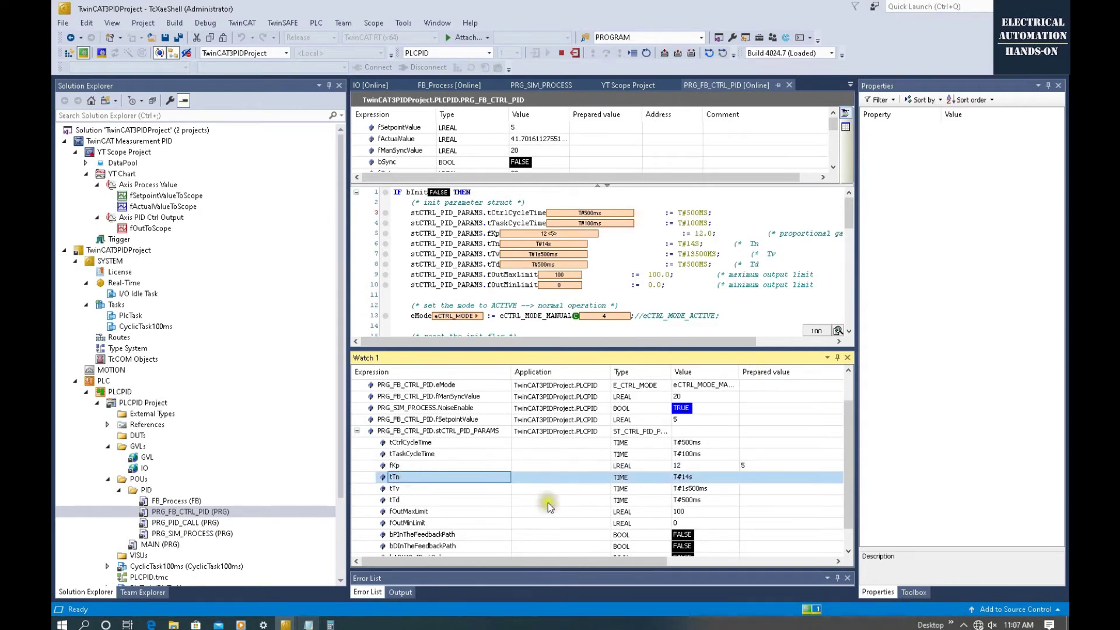
click(755, 478)
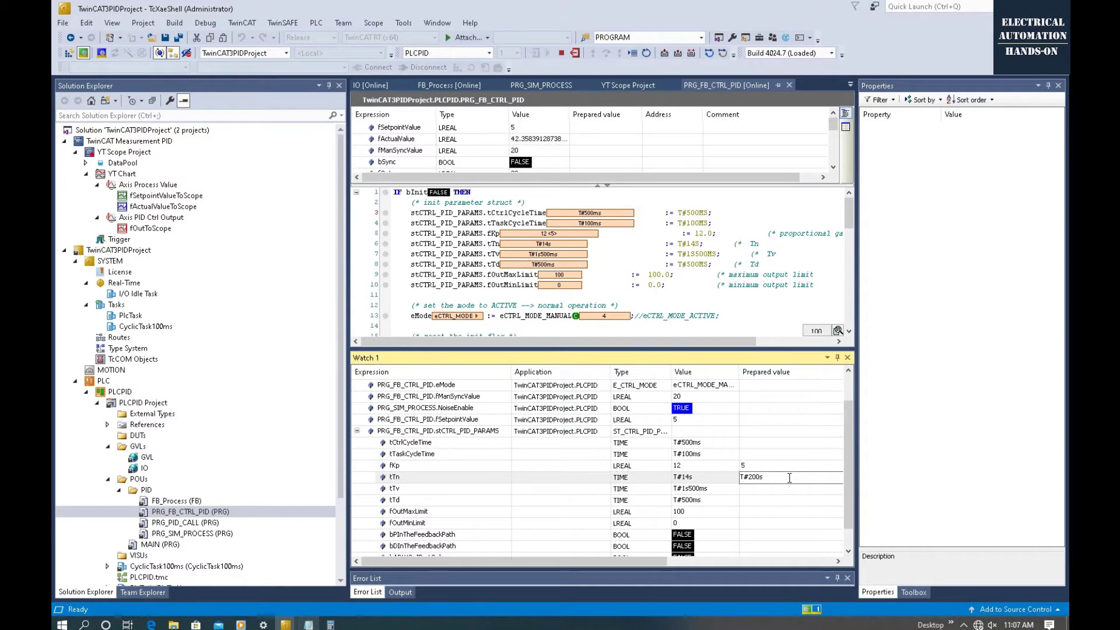
key(Return)
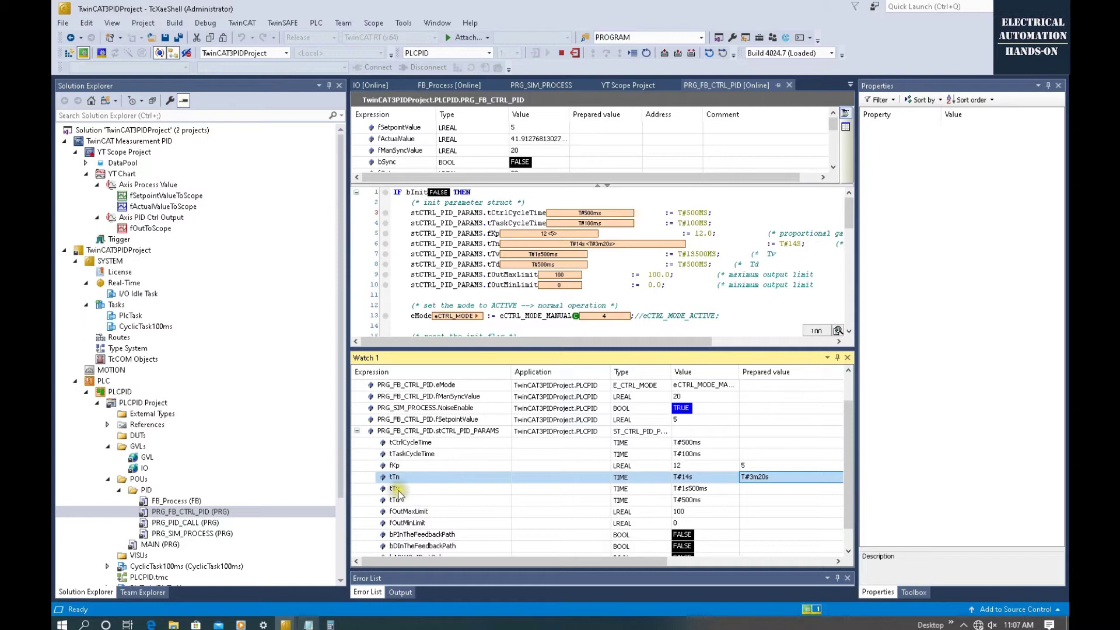
click(752, 490)
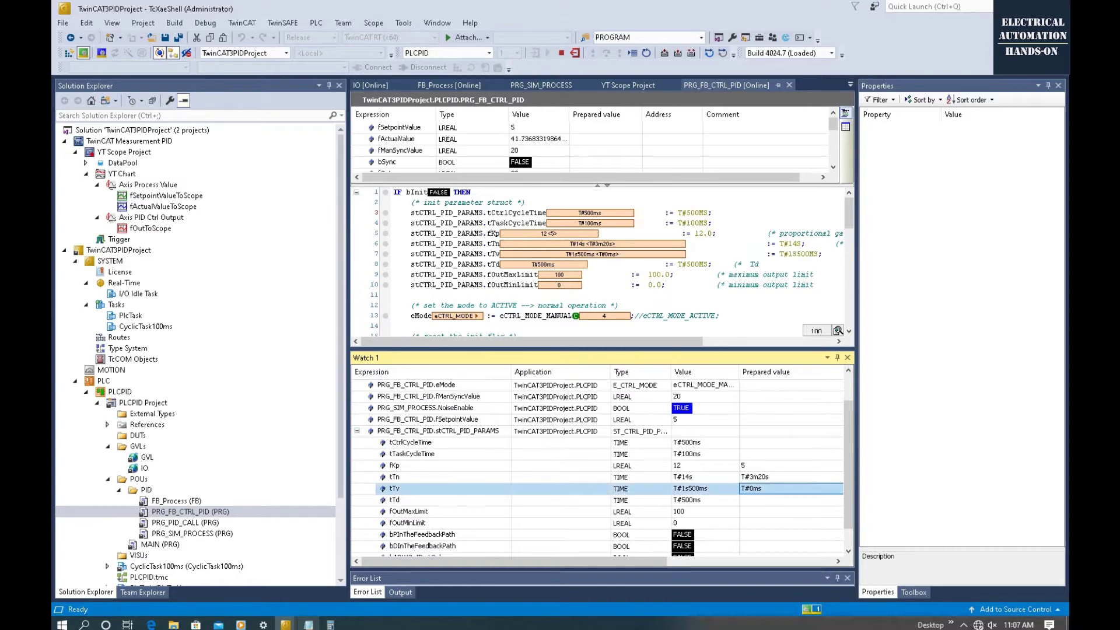
click(693, 55)
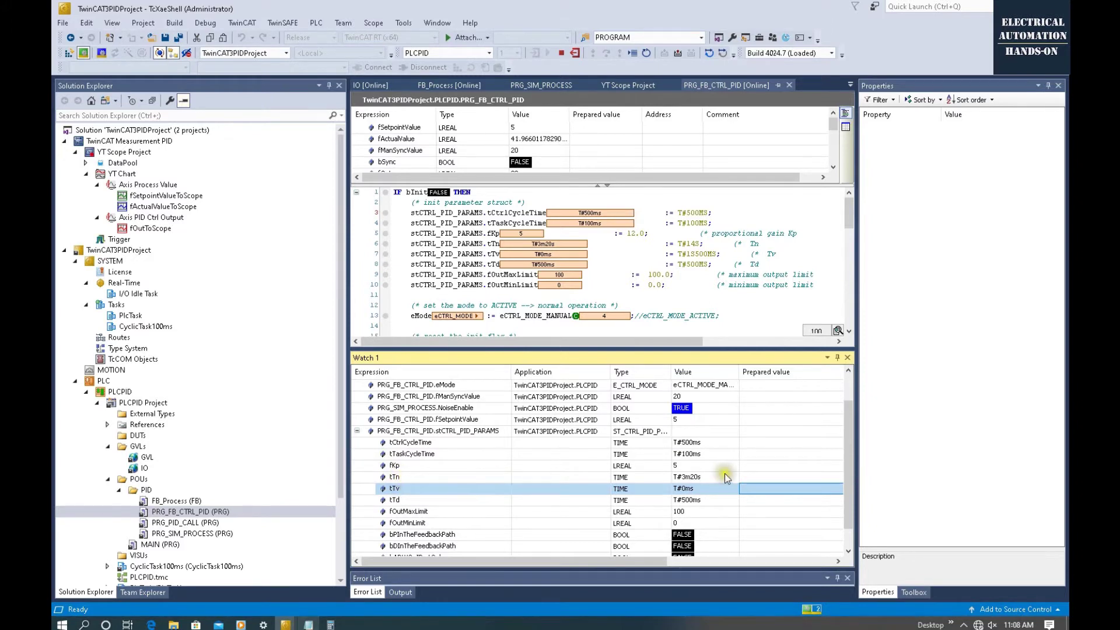
Step: Set PRG_FB_CTRL_PID.fSetpointValue to 30 in the watch list and write it to the PLC
scroll(728, 464, up, 1)
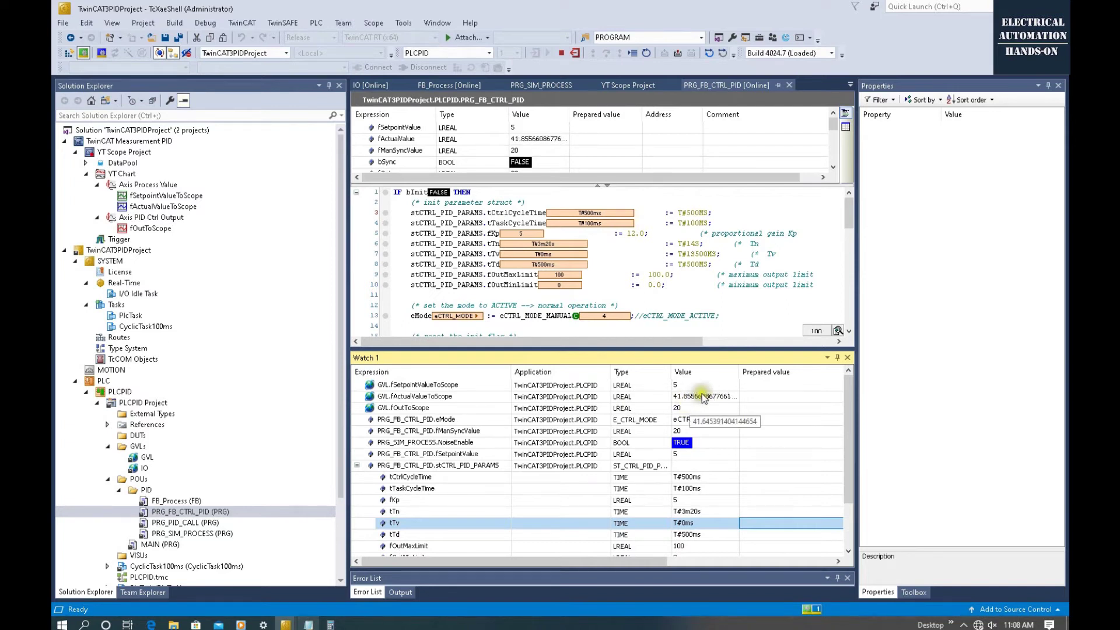
click(633, 421)
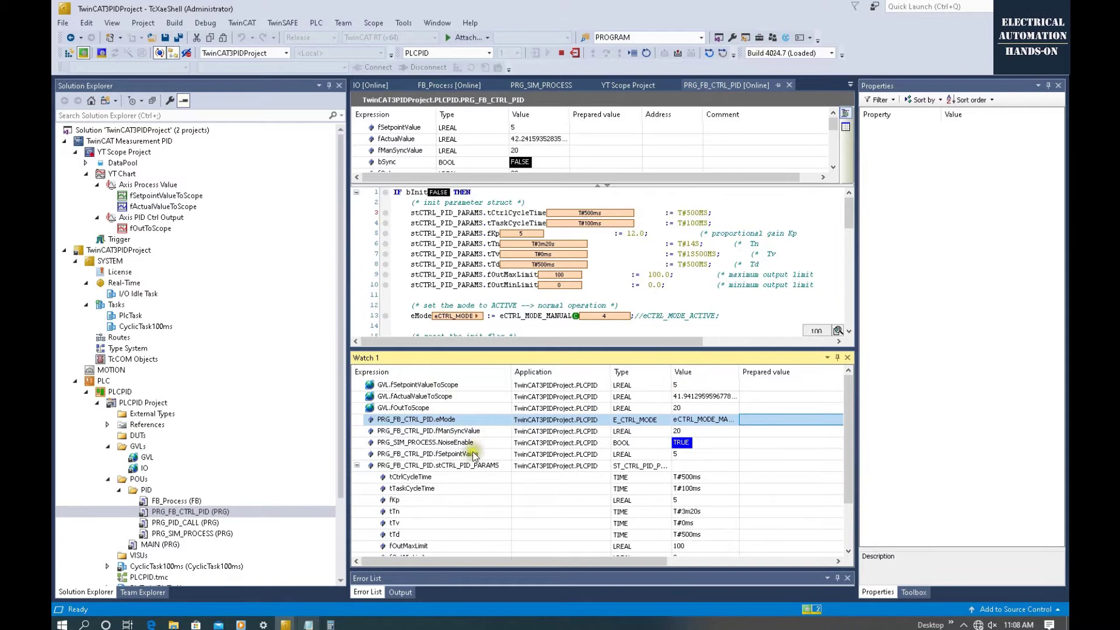
click(493, 454)
click(752, 454)
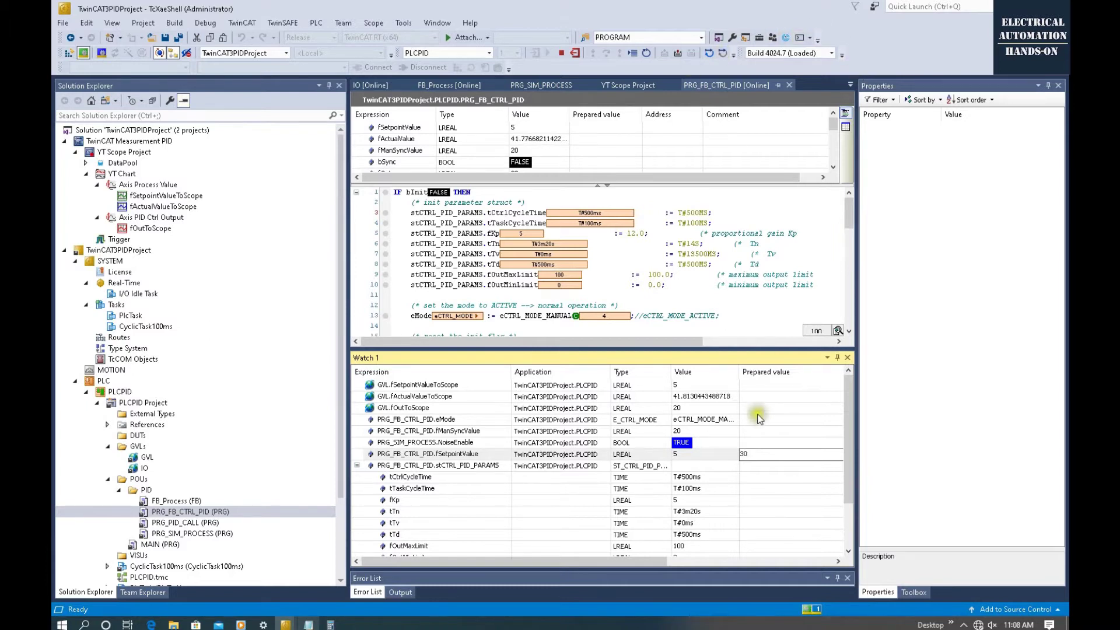
text(30)
key(Return)
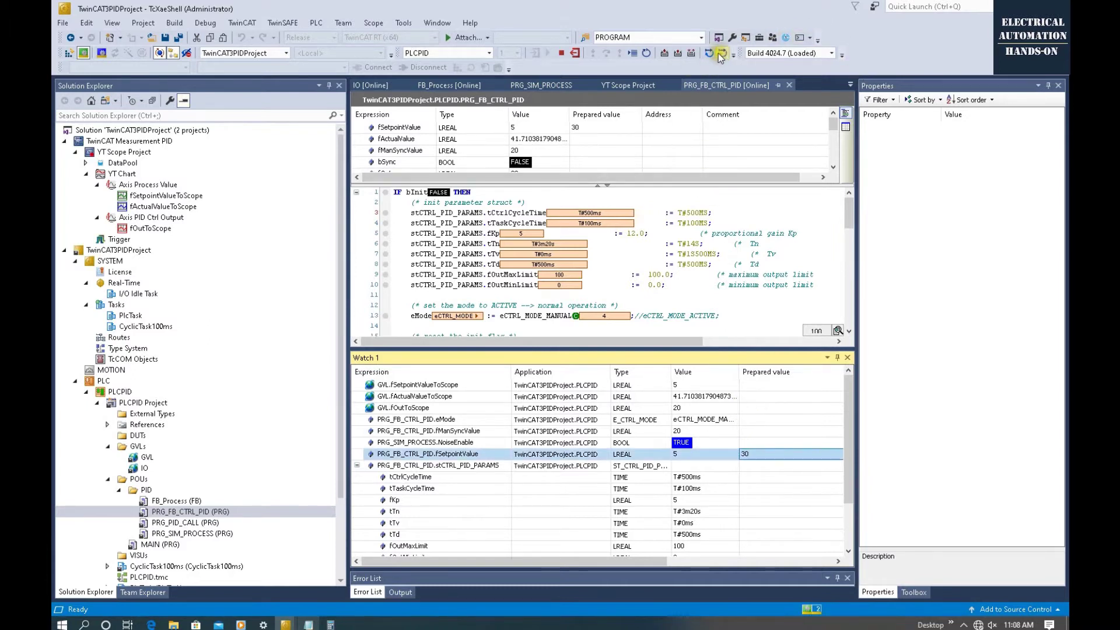
click(691, 53)
click(781, 467)
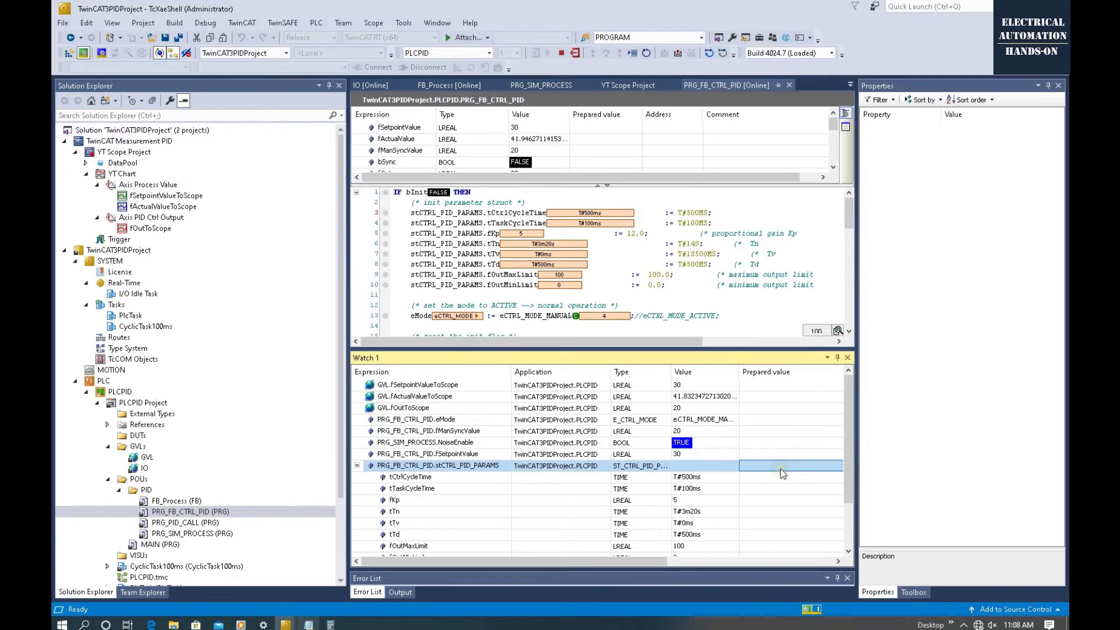
Step: Widen the watch list's value columns, and write eCTRL_MODE_ACTIVE to PRG_FB_CTRL_PID.eMode to put the controller in automatic
drag(739, 371, 759, 372)
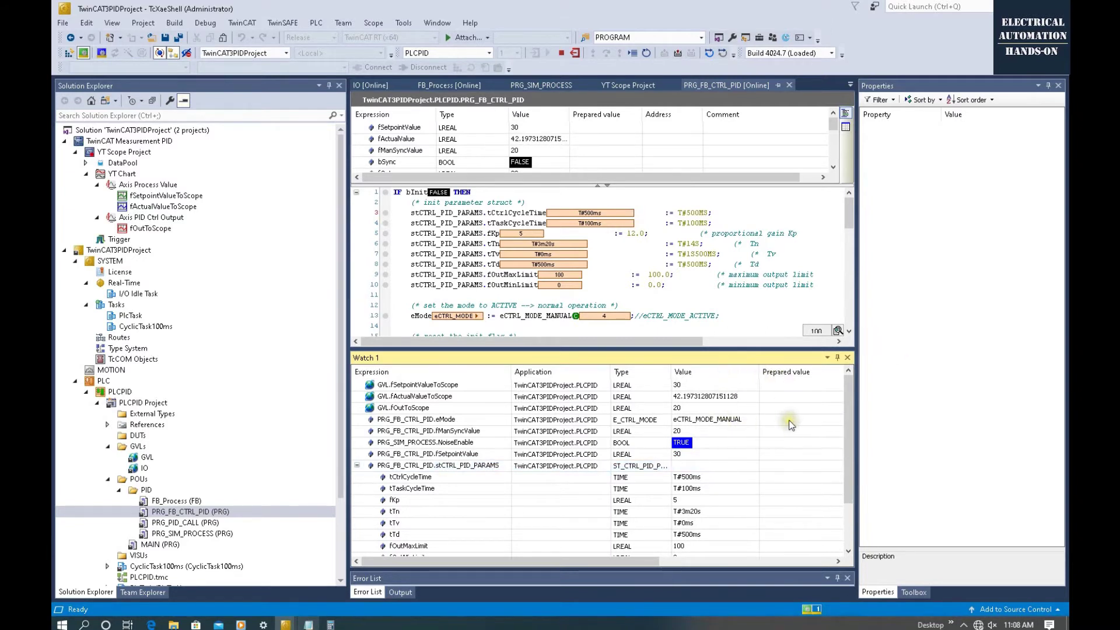
drag(856, 359, 979, 359)
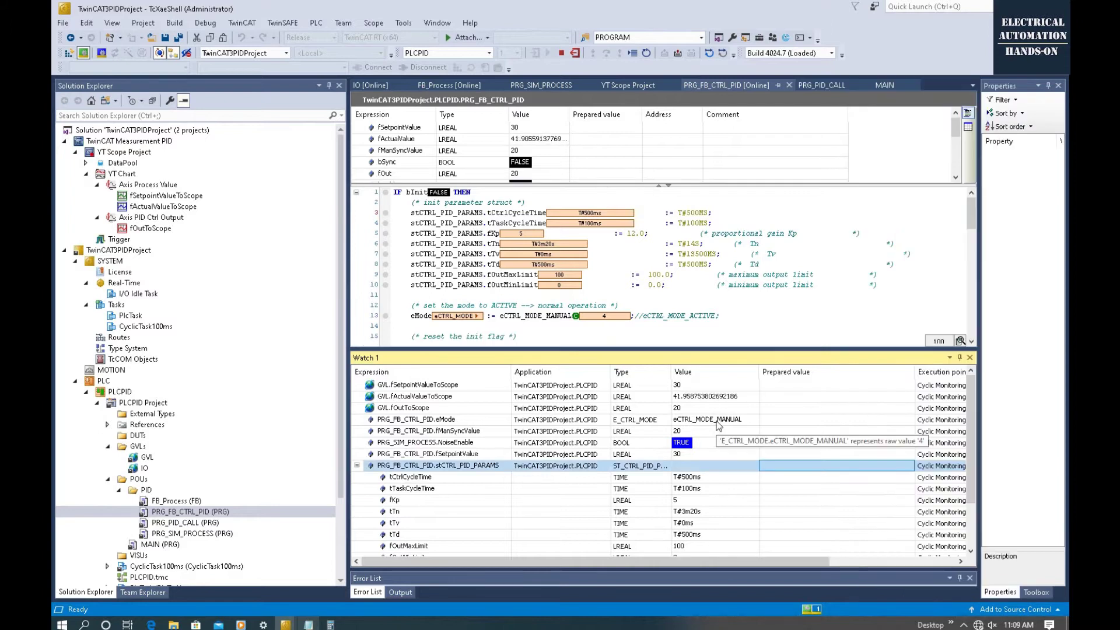
click(717, 422)
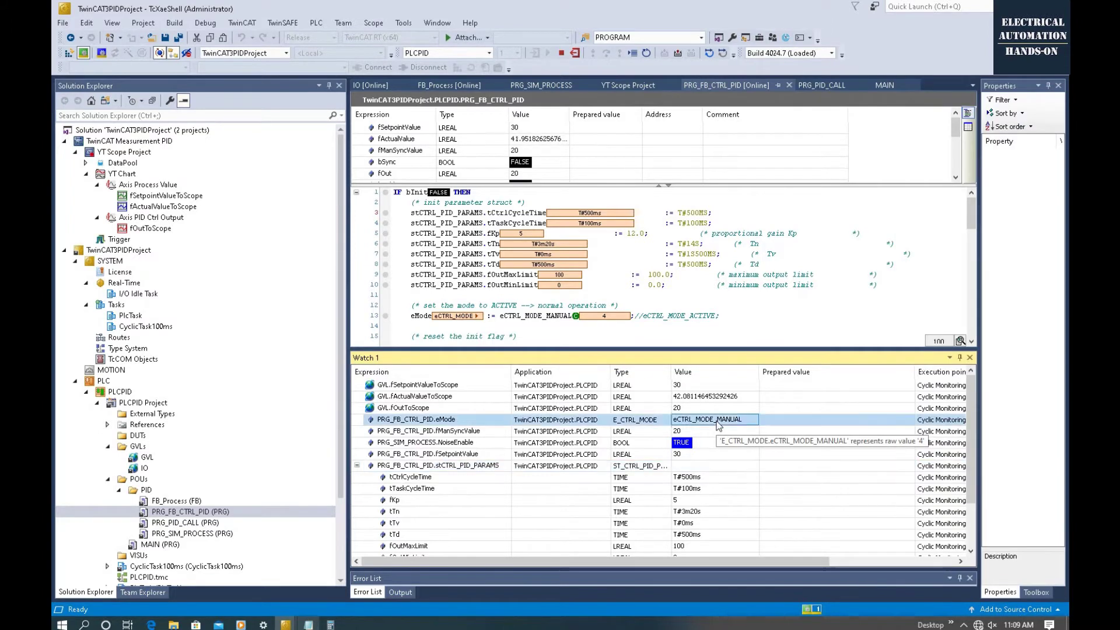
click(911, 419)
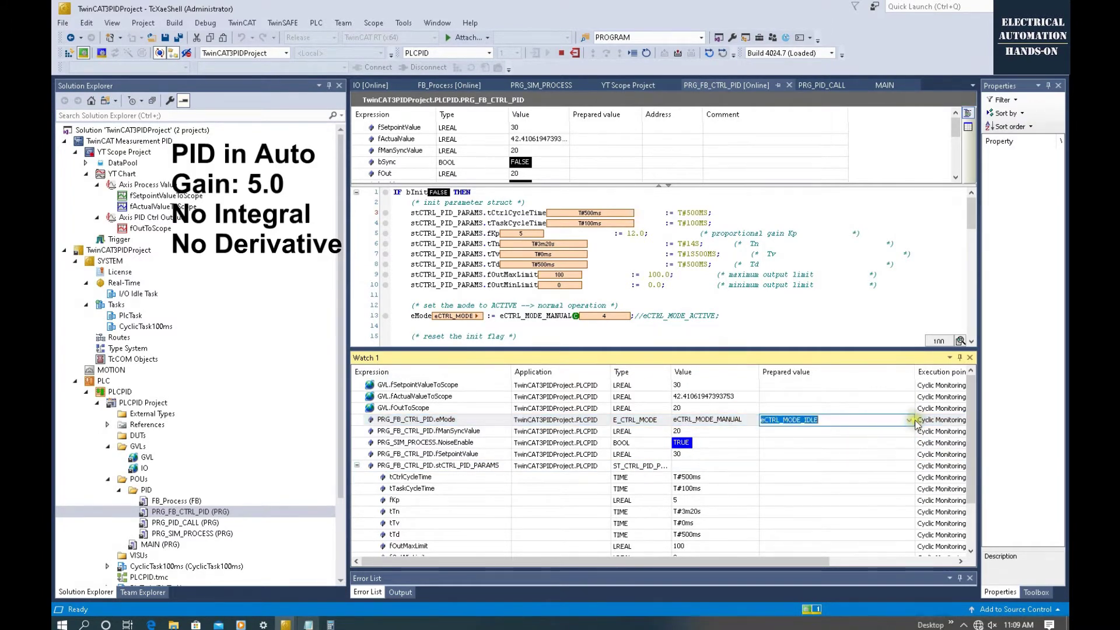
click(912, 420)
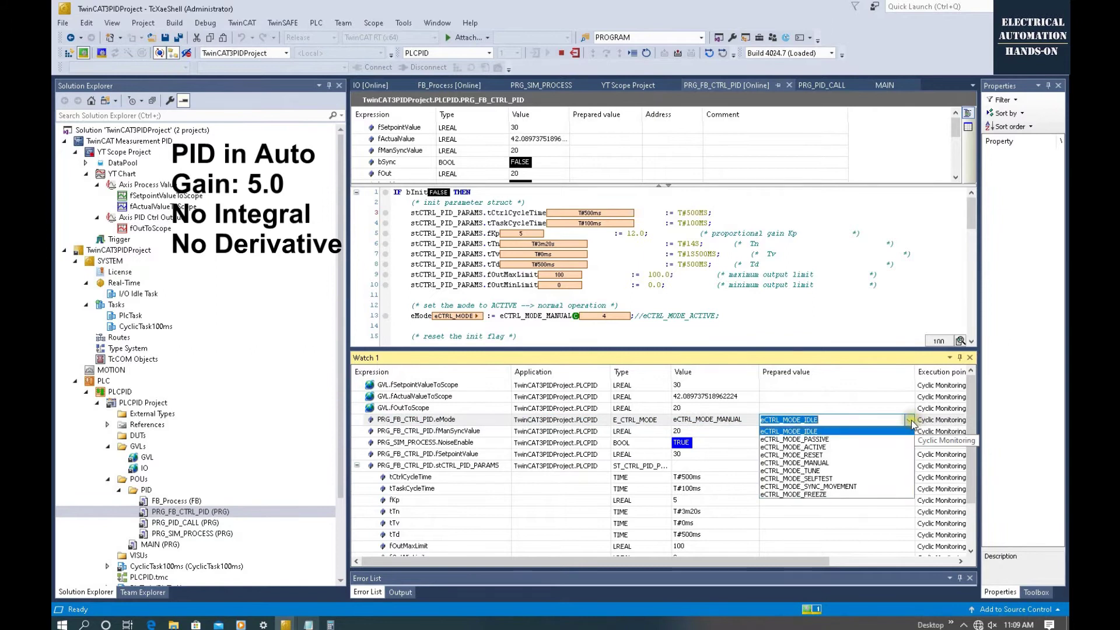
click(856, 448)
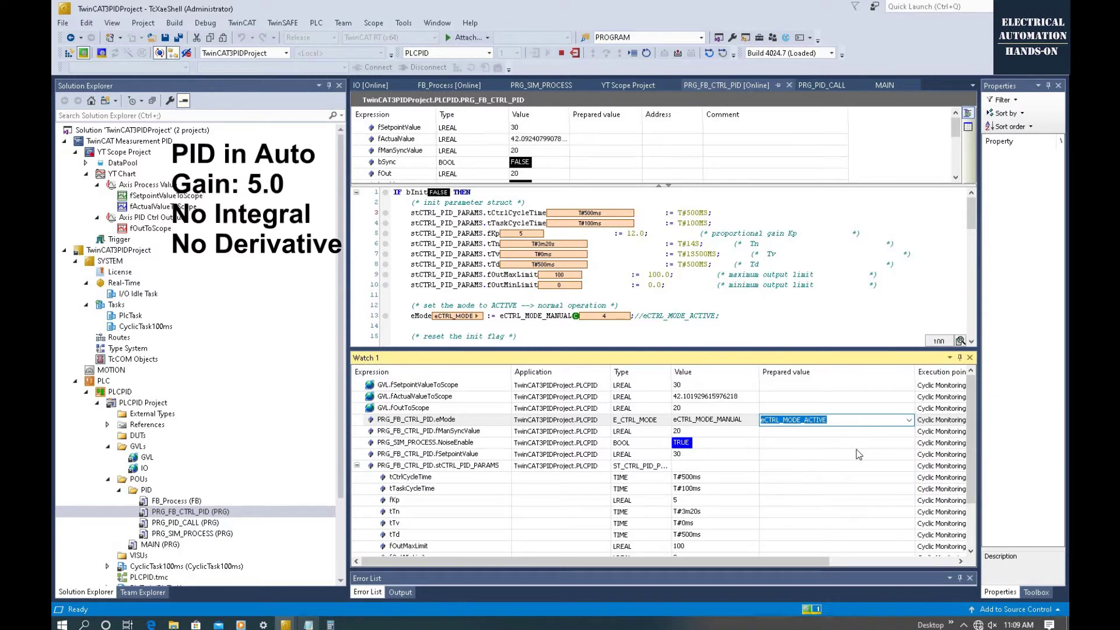
key(Return)
click(706, 53)
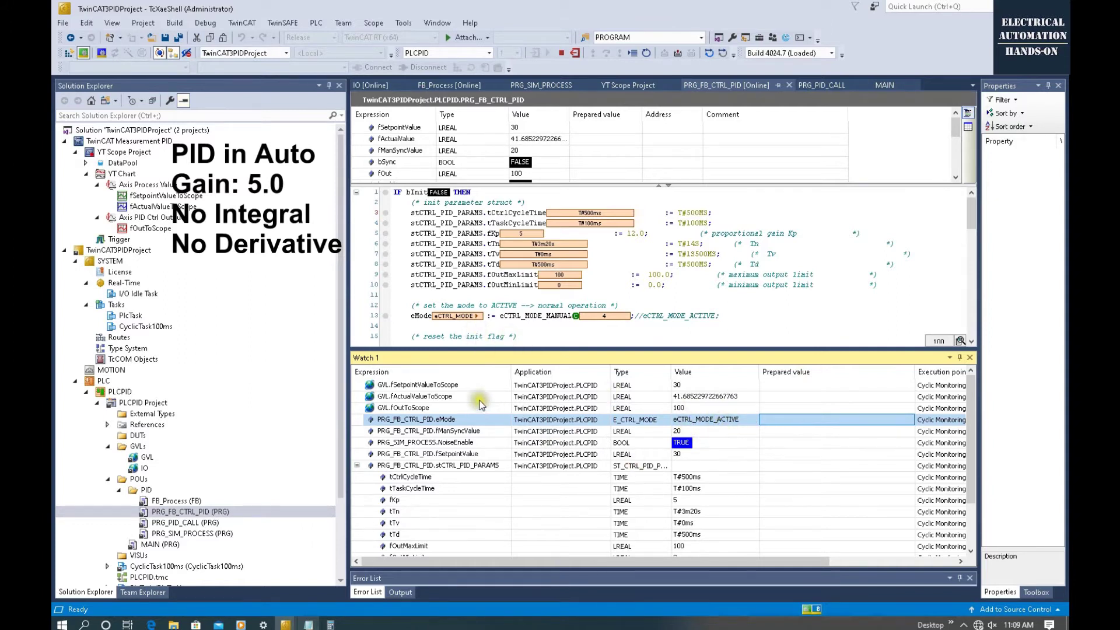
Step: Follow the closed-loop response on the YT Scope chart, extending its visible time span to about 1 min 1 s
click(616, 87)
click(684, 217)
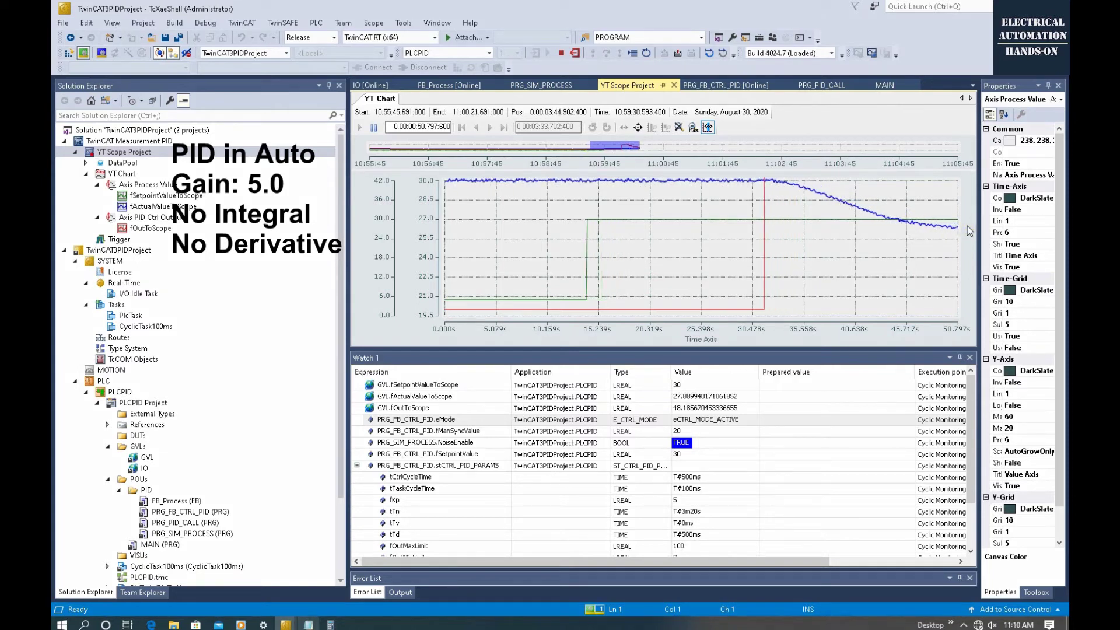
click(593, 150)
drag(593, 151, 591, 148)
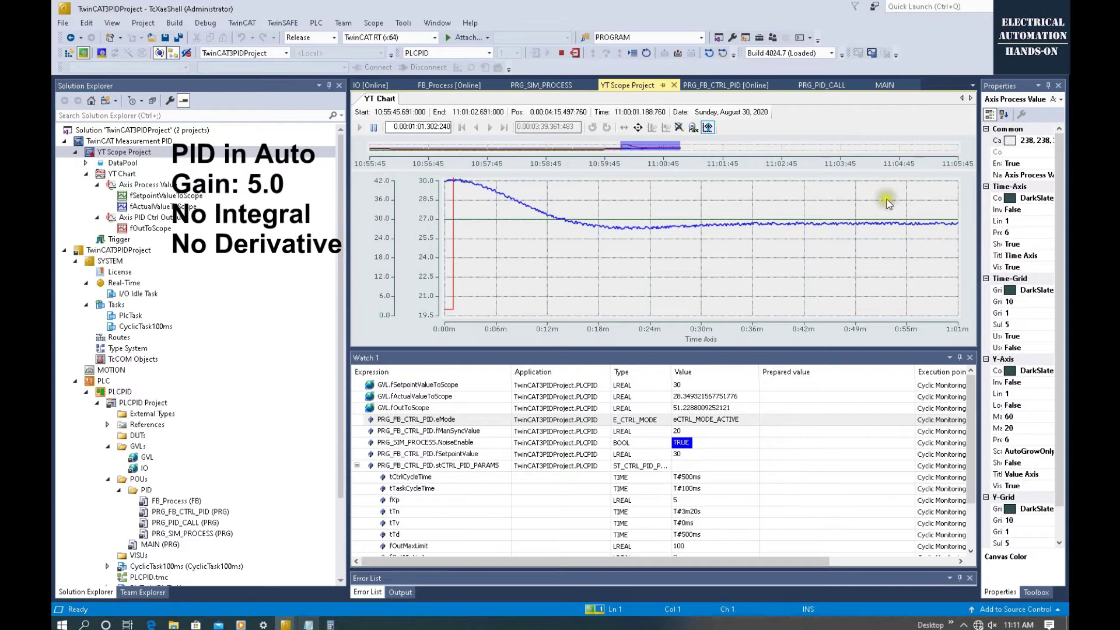
Step: Raise the proportional gain fKp to 10 and write it to the PLC
click(822, 501)
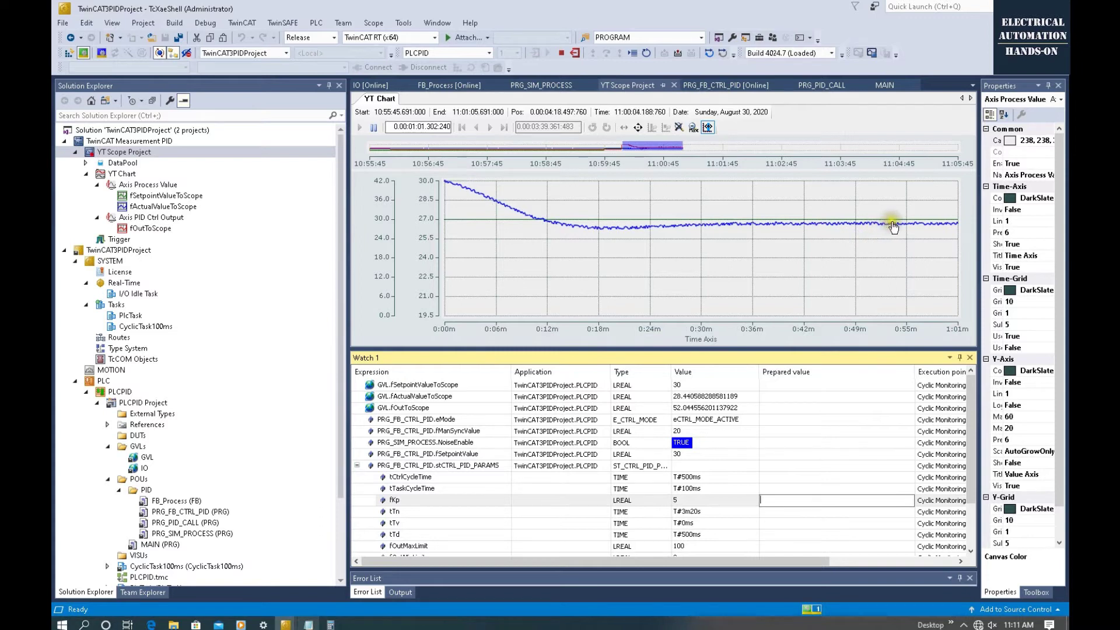
click(811, 503)
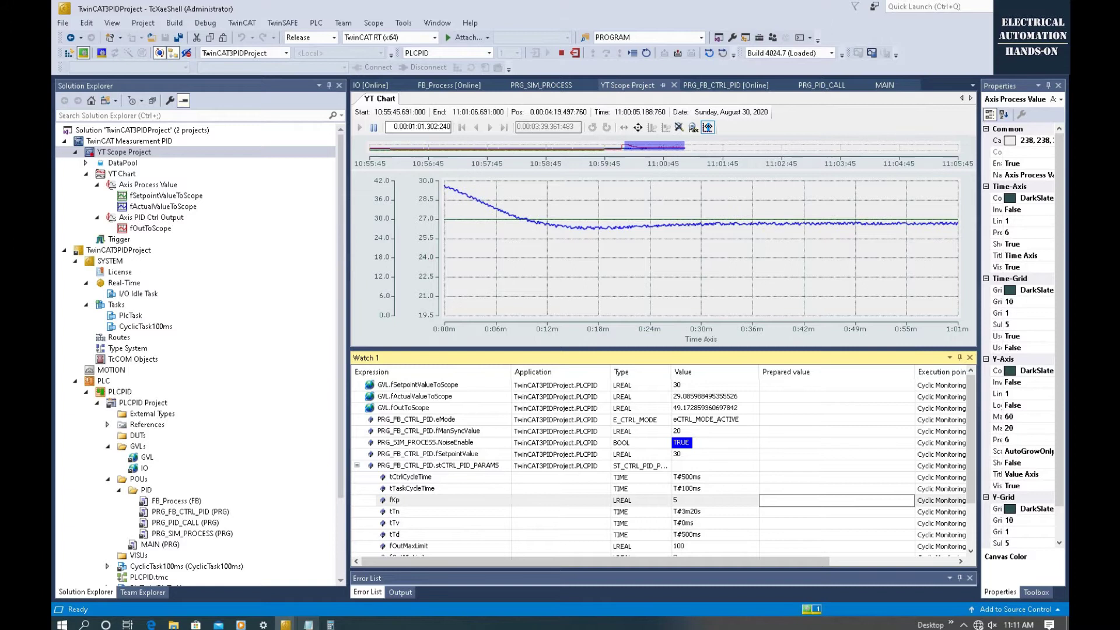
text(10)
key(Return)
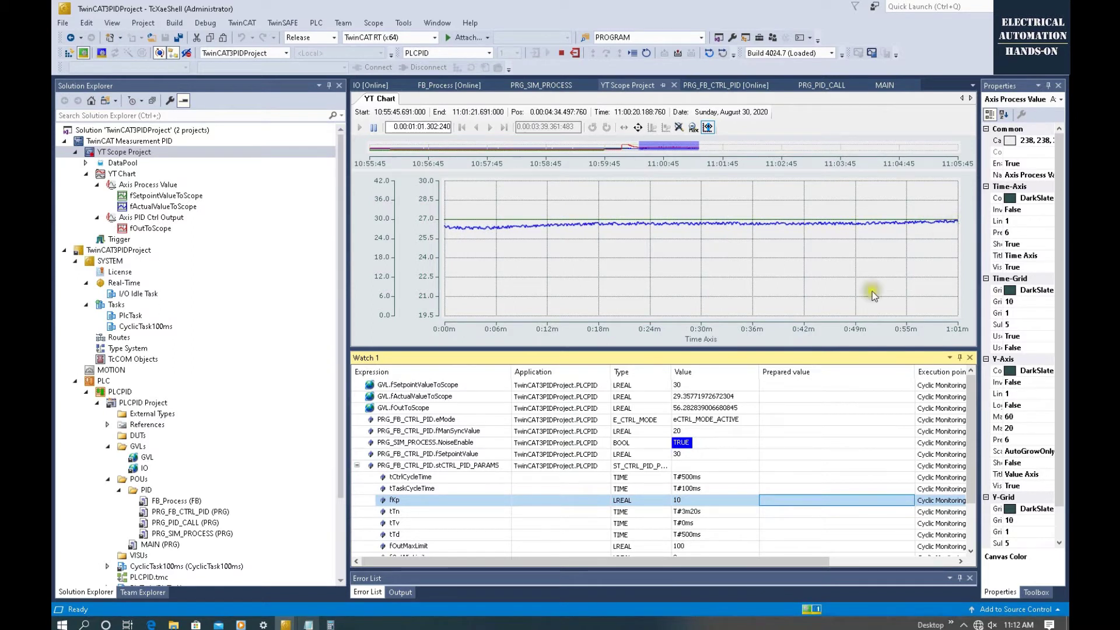
Step: Lower the proportional gain fKp to 2.0 and write it to the PLC
click(785, 501)
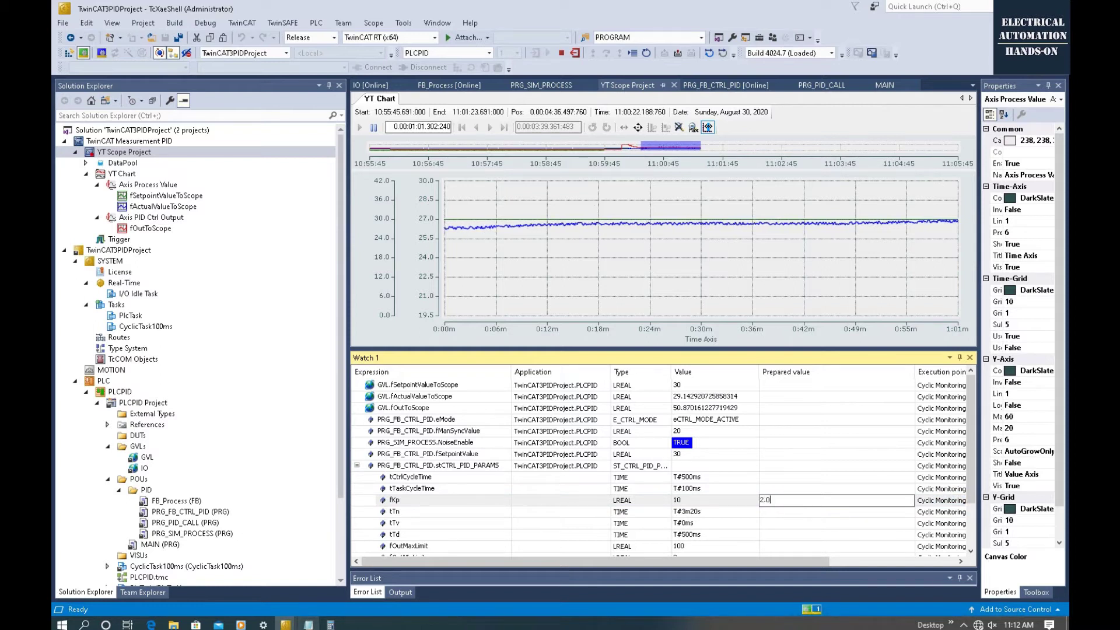
key(Return)
click(693, 53)
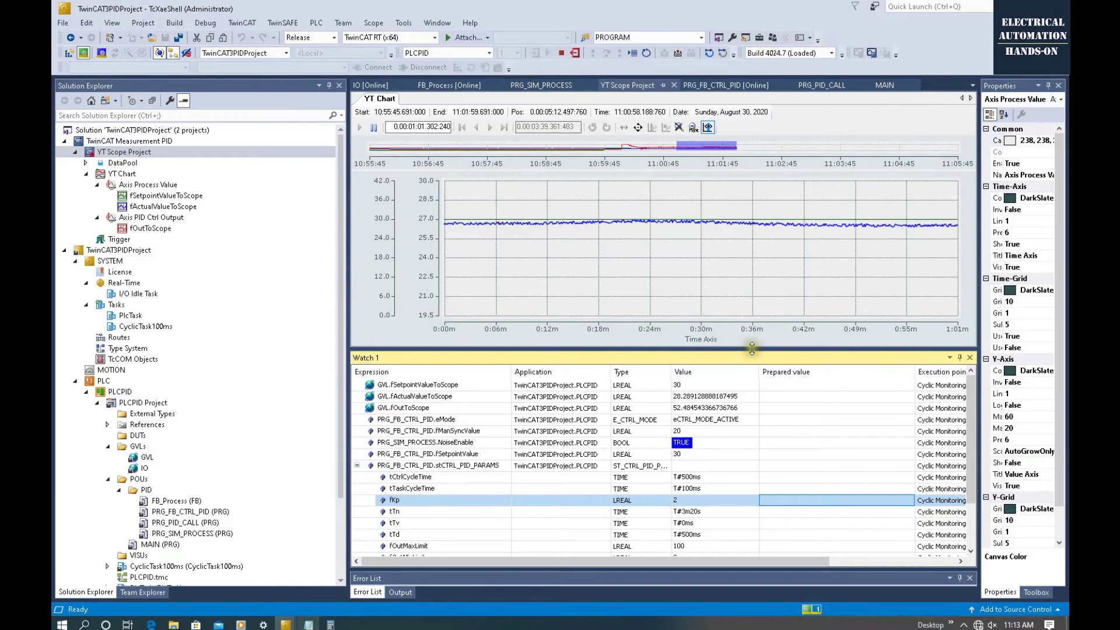
Step: Raise the proportional gain fKp to 6.0 and write it to the PLC
click(793, 503)
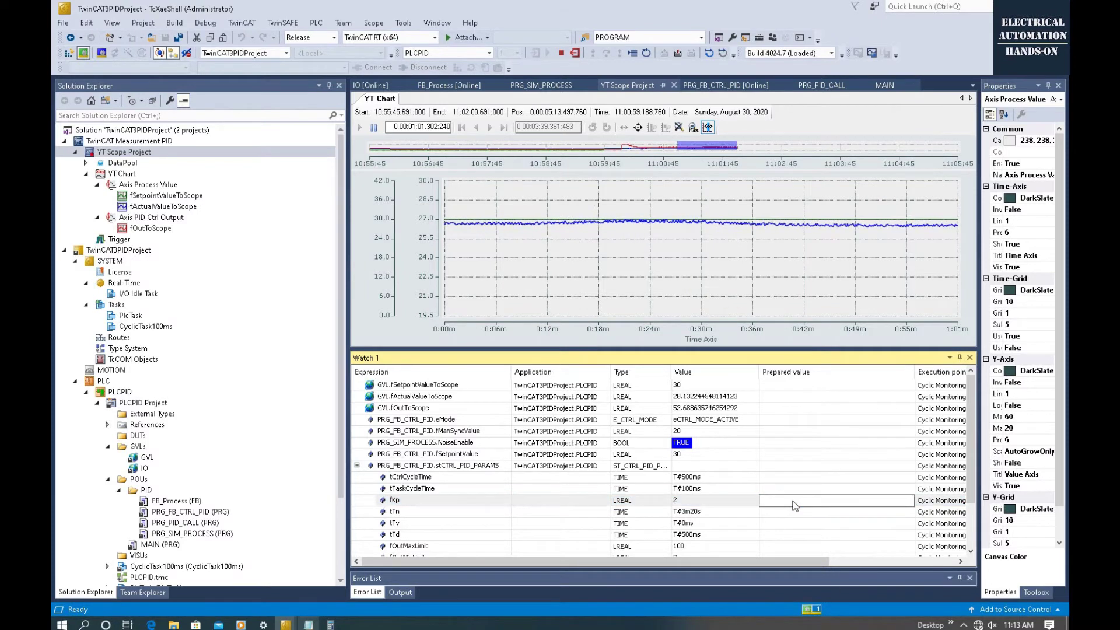
text(6.0)
key(Return)
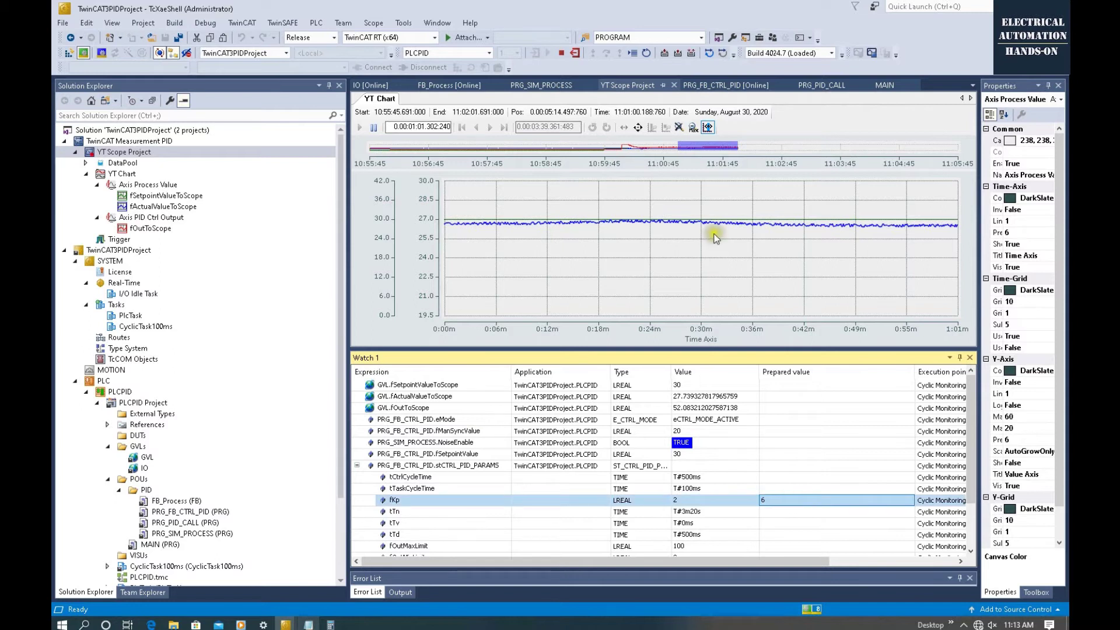
click(693, 53)
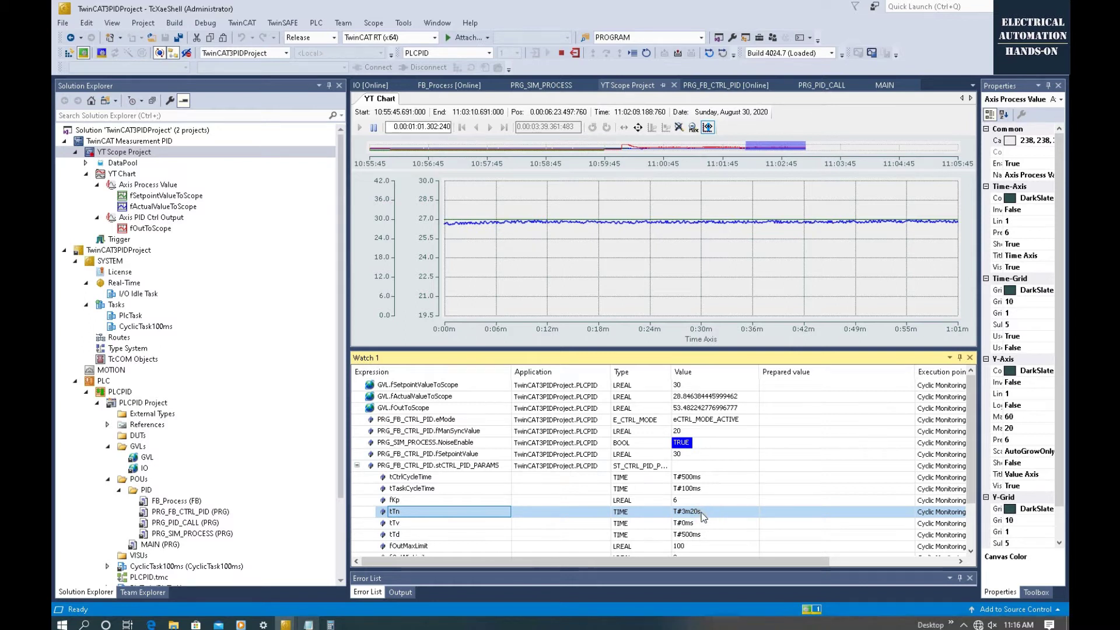
Step: Set the integral time tTn to T#30s and write it to the PLC
click(818, 515)
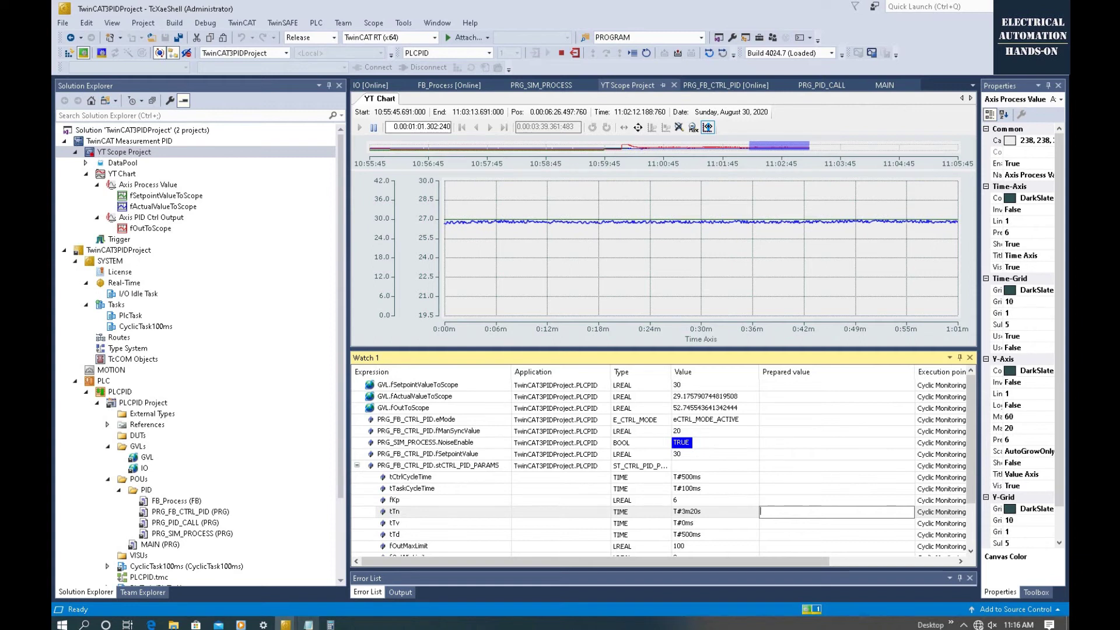
text(T#)
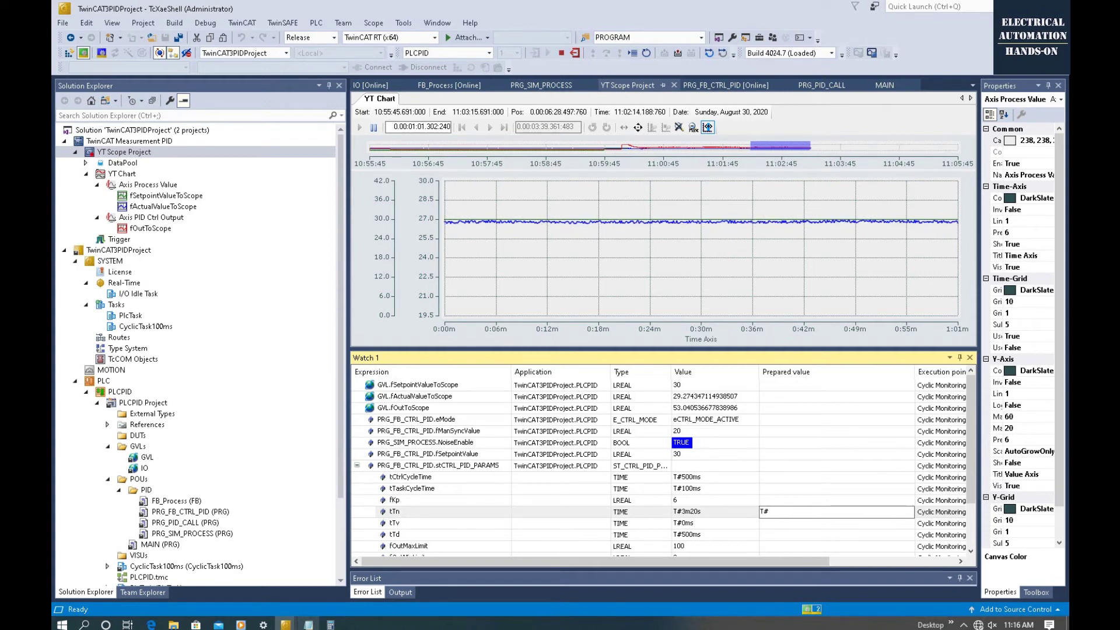
text(30s)
key(Return)
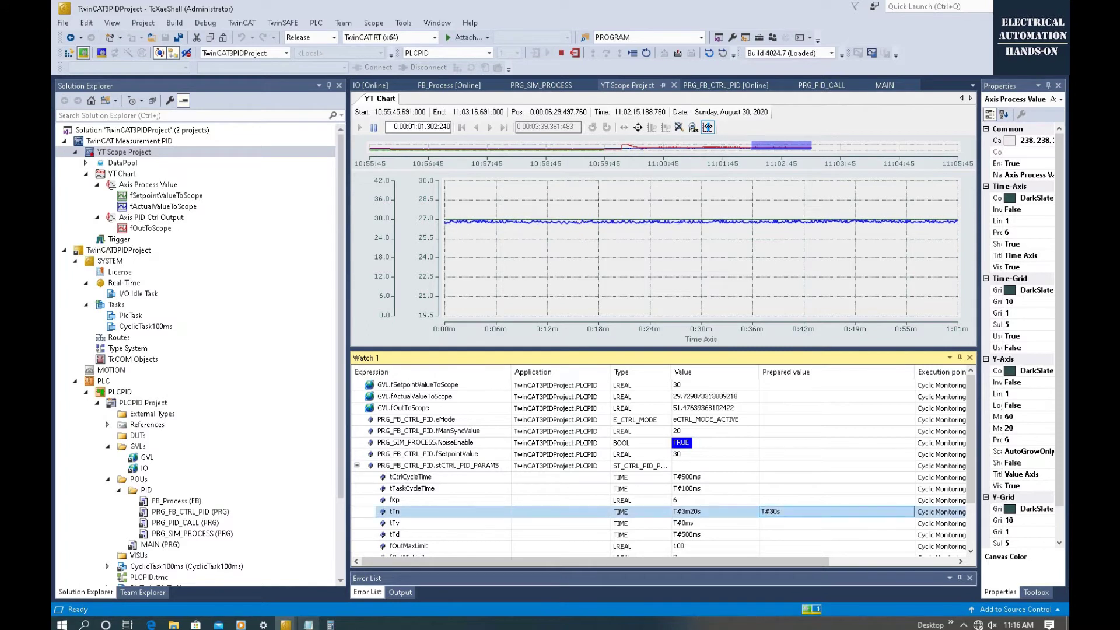
click(709, 52)
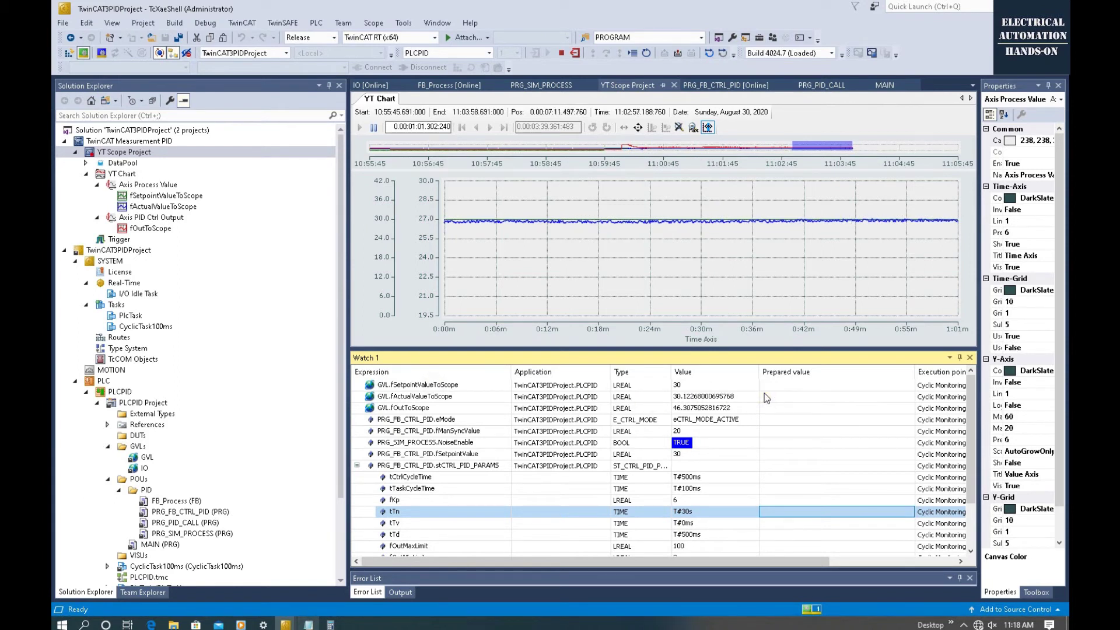
Step: Set PRG_FB_CTRL_PID.fSetpointValue to 45.0 and write it to the PLC to start a setpoint step
click(786, 454)
click(787, 454)
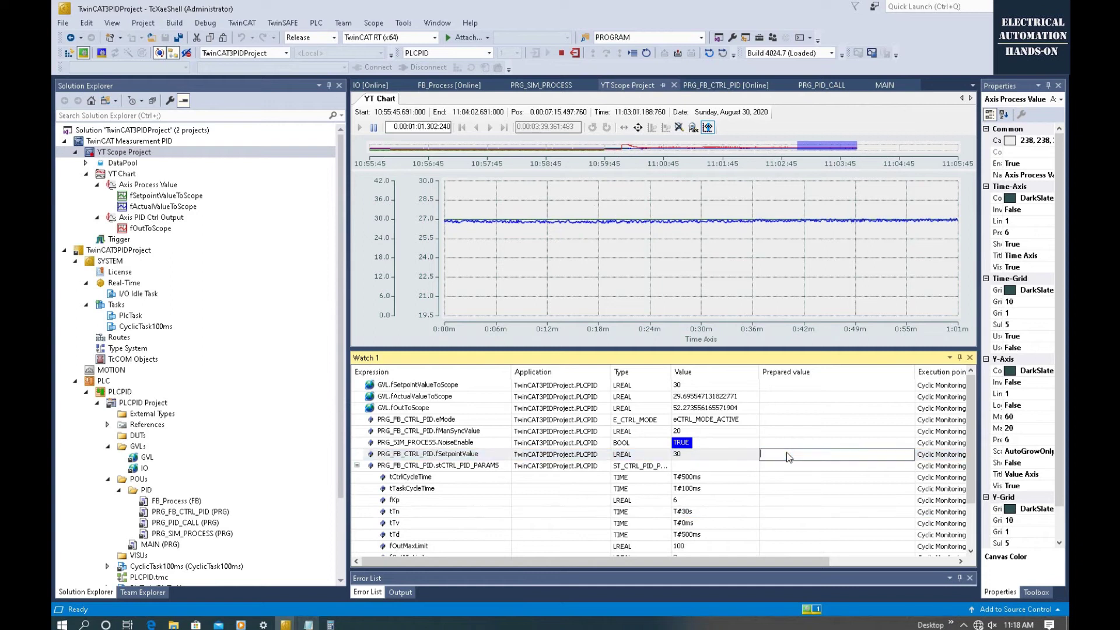
text(4)
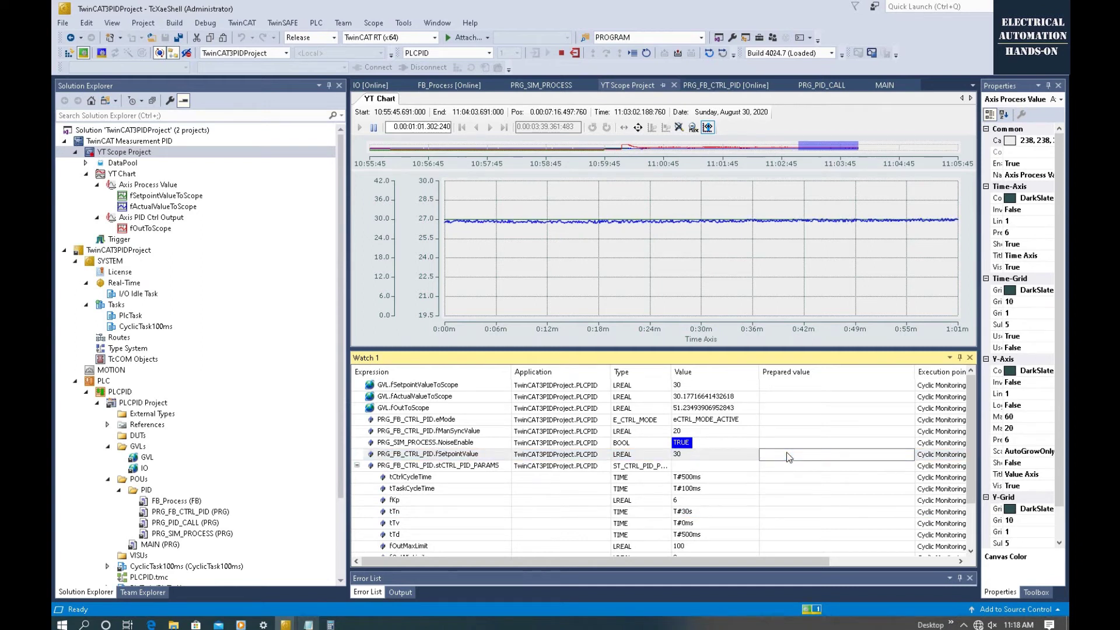
text(5.0)
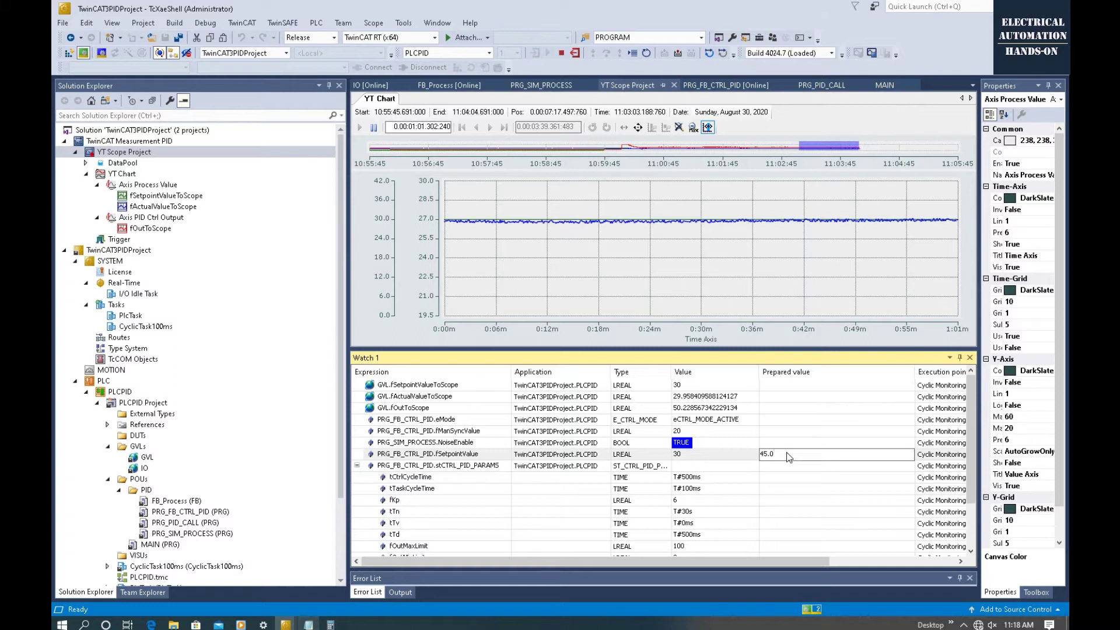
key(Return)
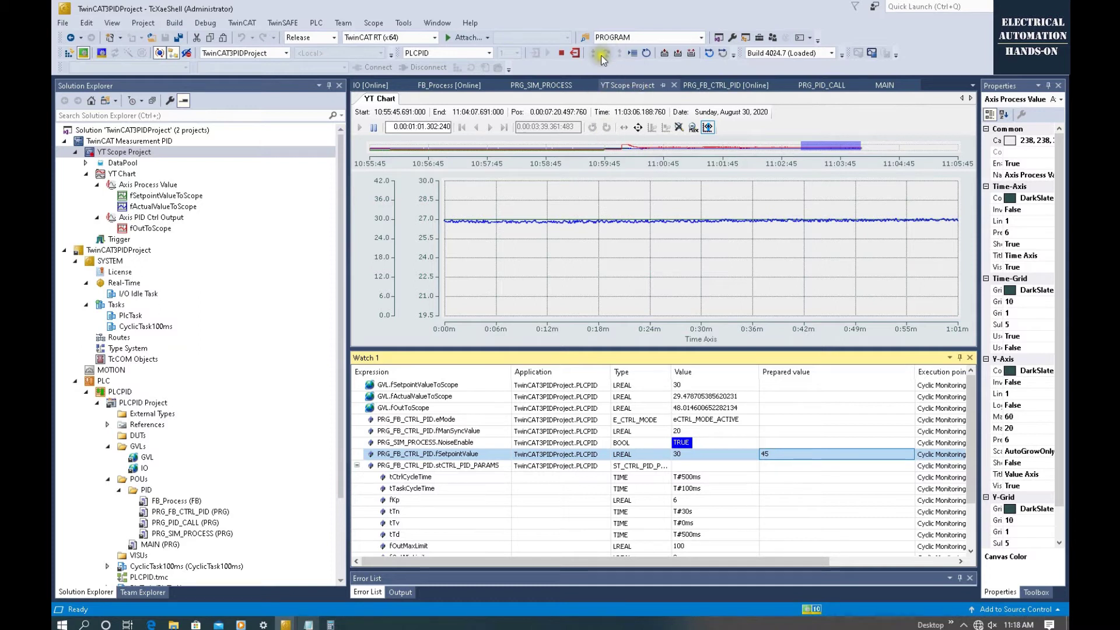
click(689, 54)
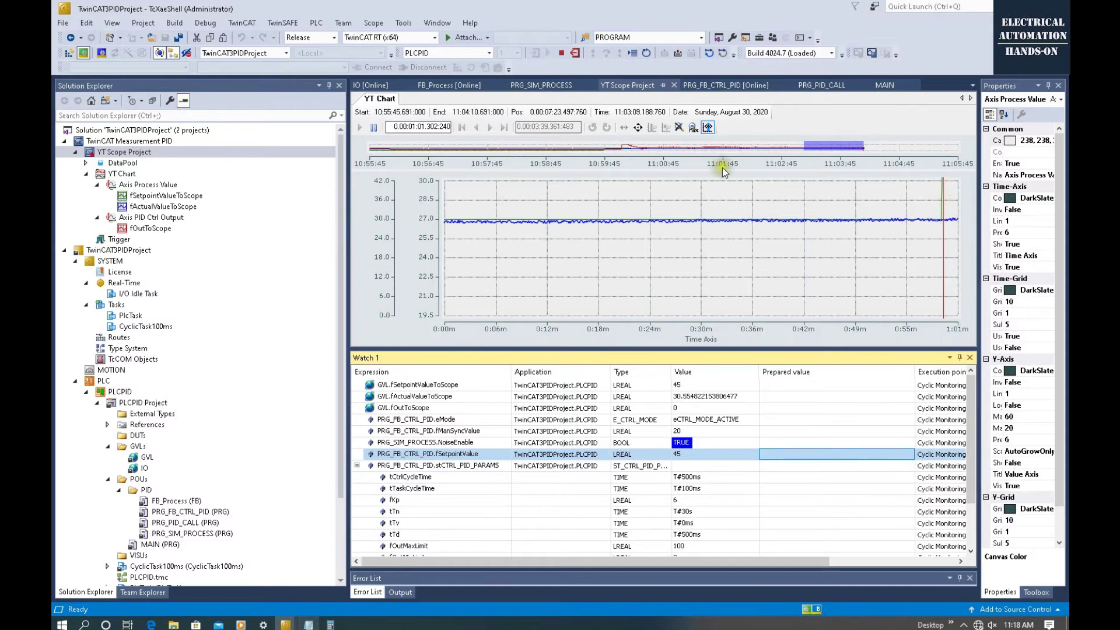
Step: Shift the YT chart's value axes to bring the setpoint step into view and follow the process response
click(725, 225)
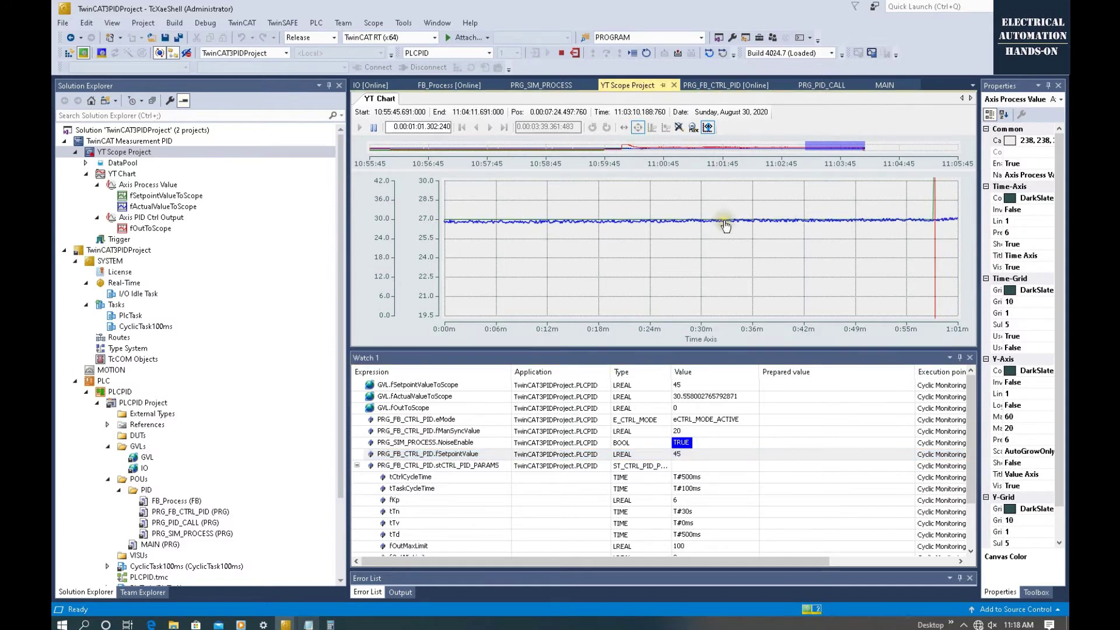
drag(695, 250, 700, 294)
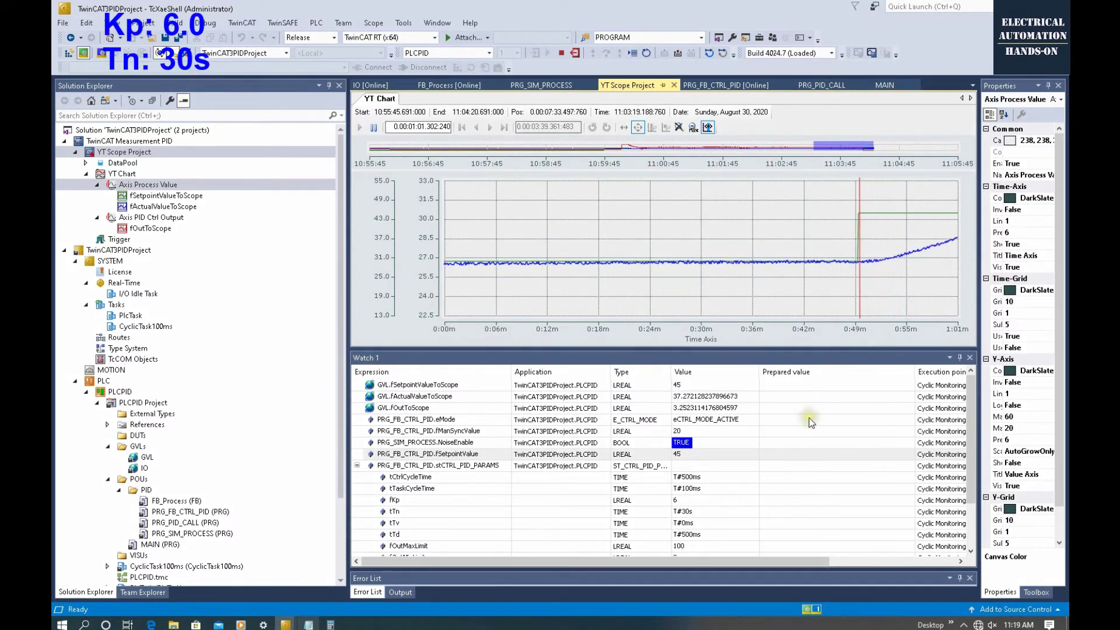
scroll(776, 444, down, 1)
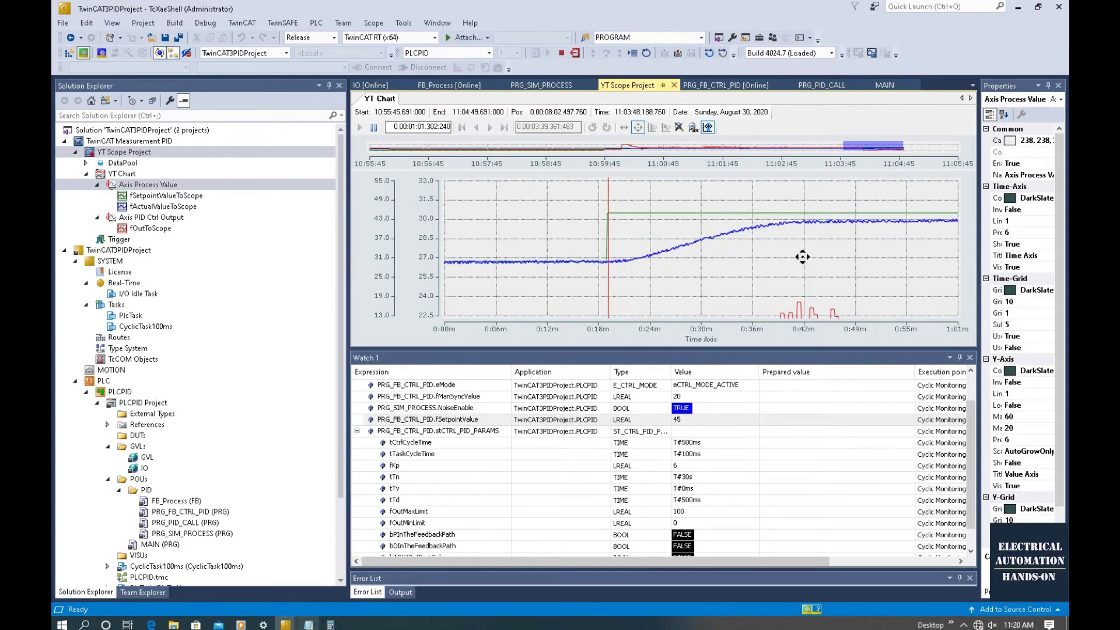
click(736, 232)
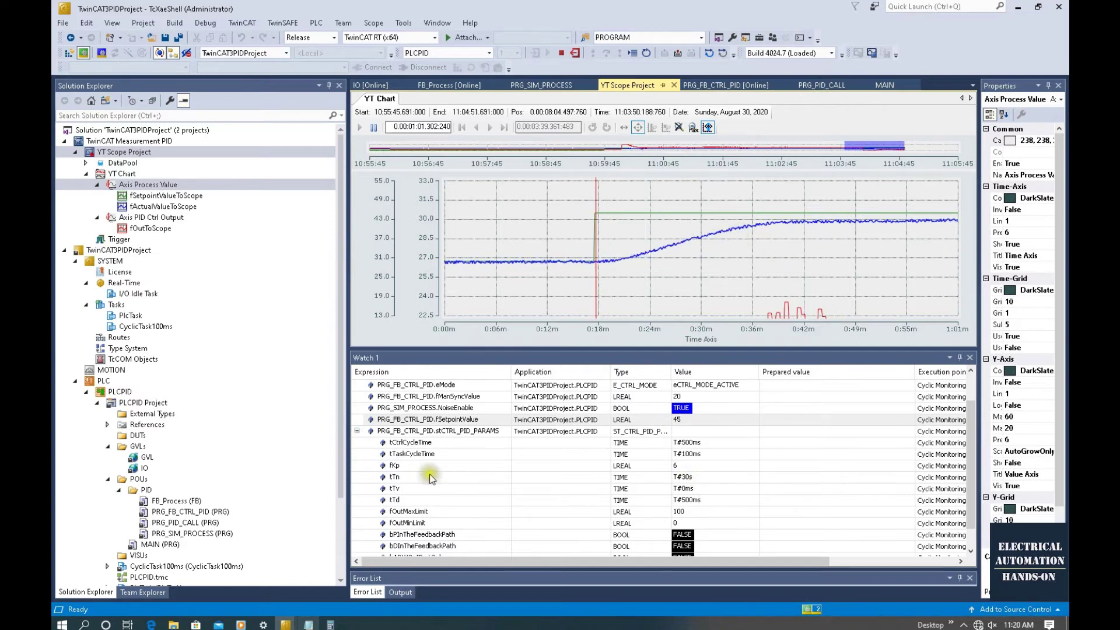
Step: Shorten the integral time tTn to T#25s and write it to the PLC
double_click(788, 477)
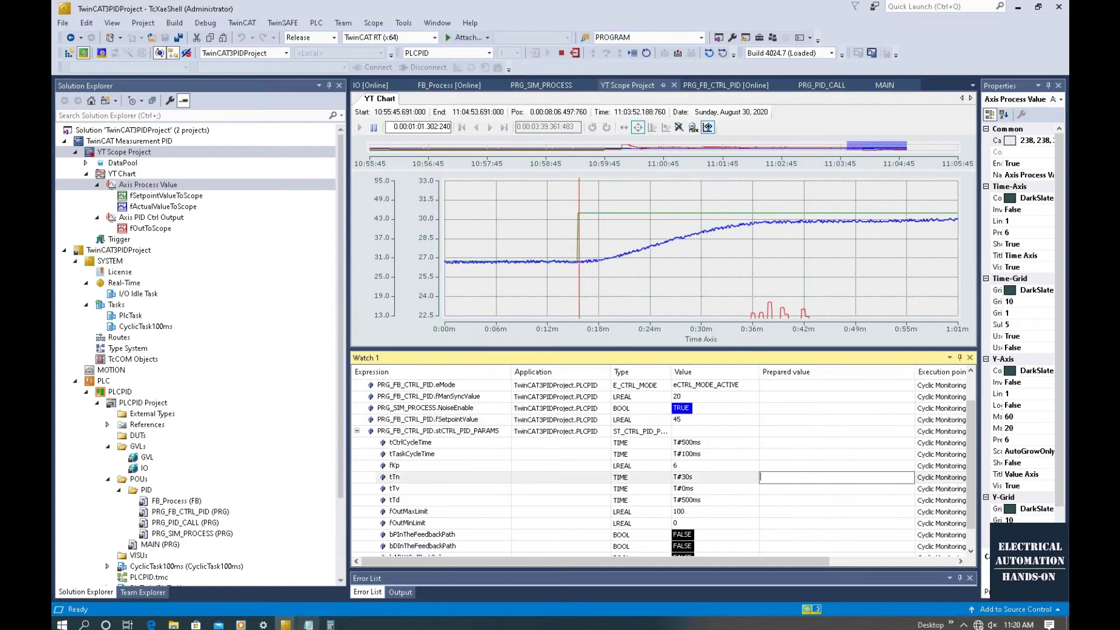
text(T)
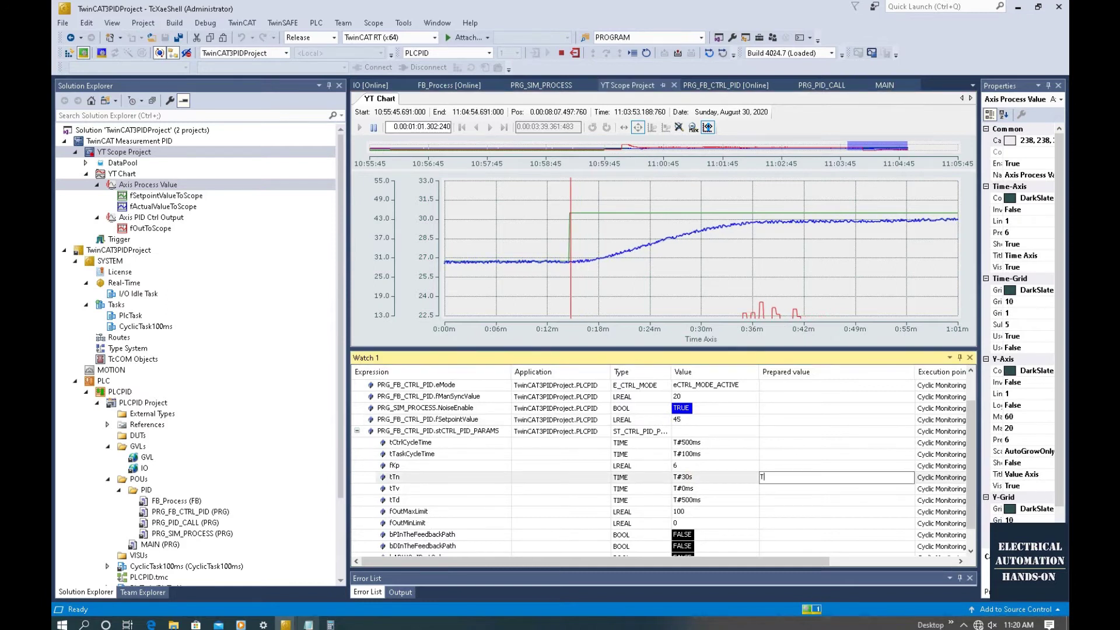
text(#25)
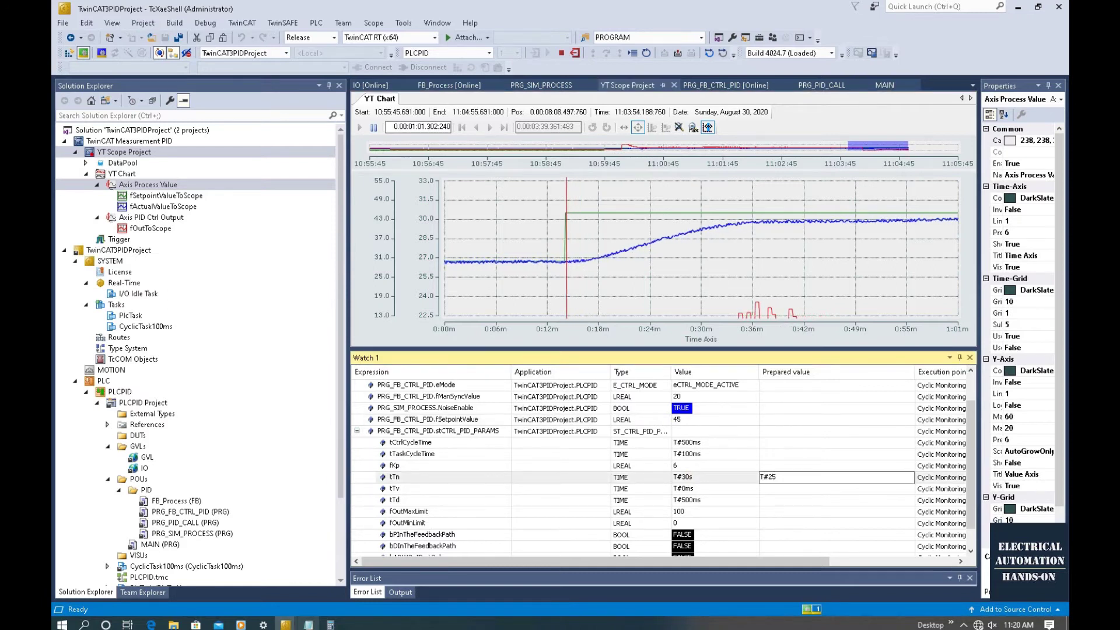
text(s)
key(Return)
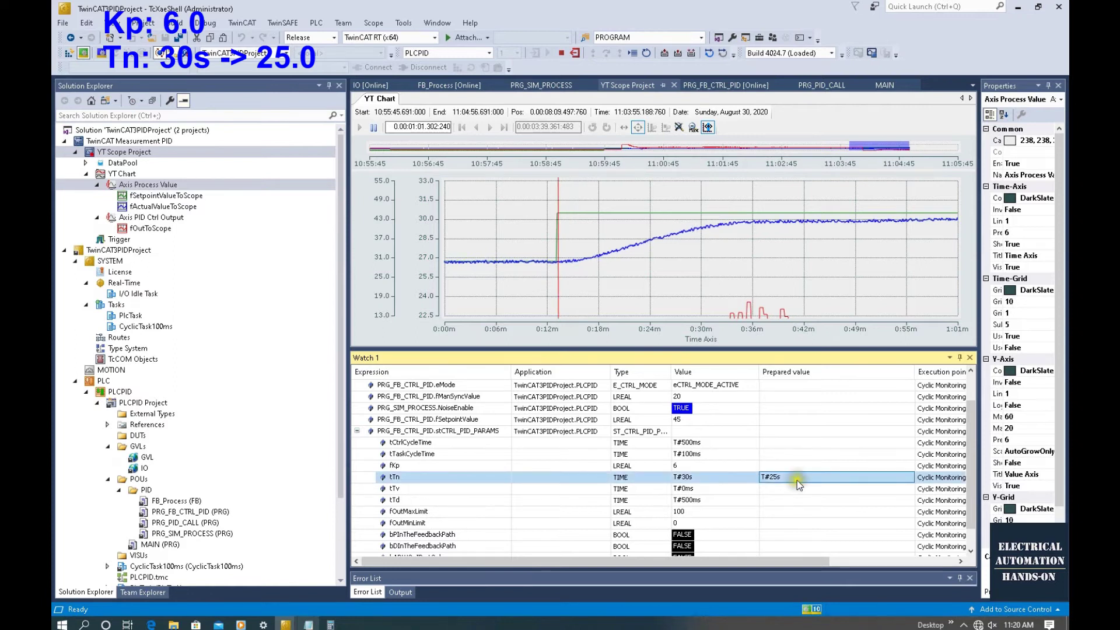
click(691, 54)
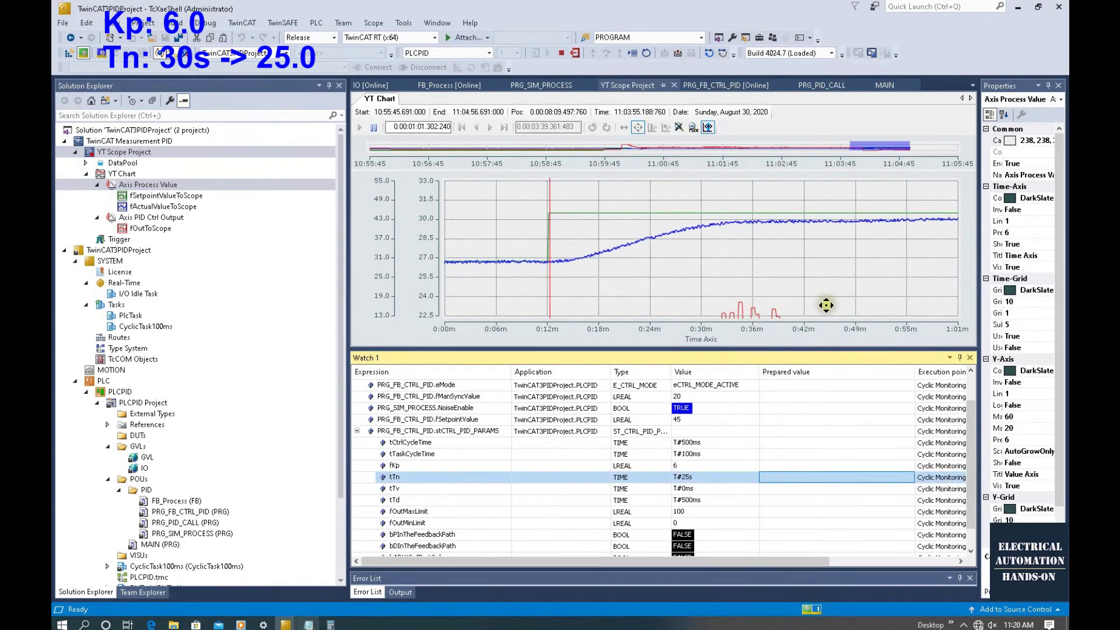
Step: Lower PRG_FB_CTRL_PID.fSetpointValue to 35 and then to 30, writing each value to the PLC
click(781, 418)
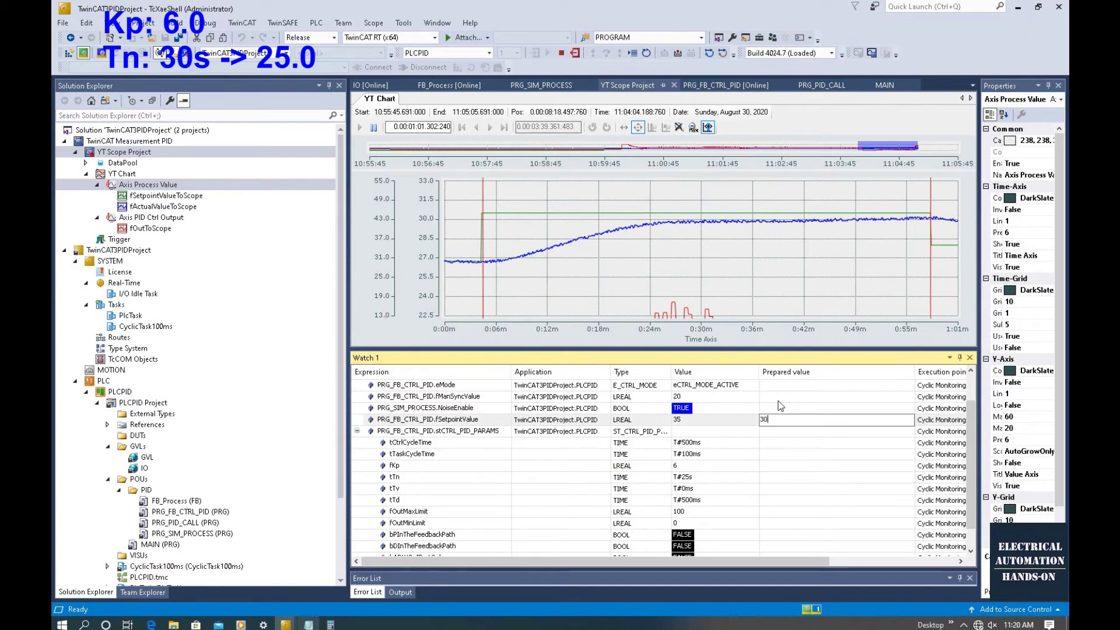
key(Return)
click(685, 56)
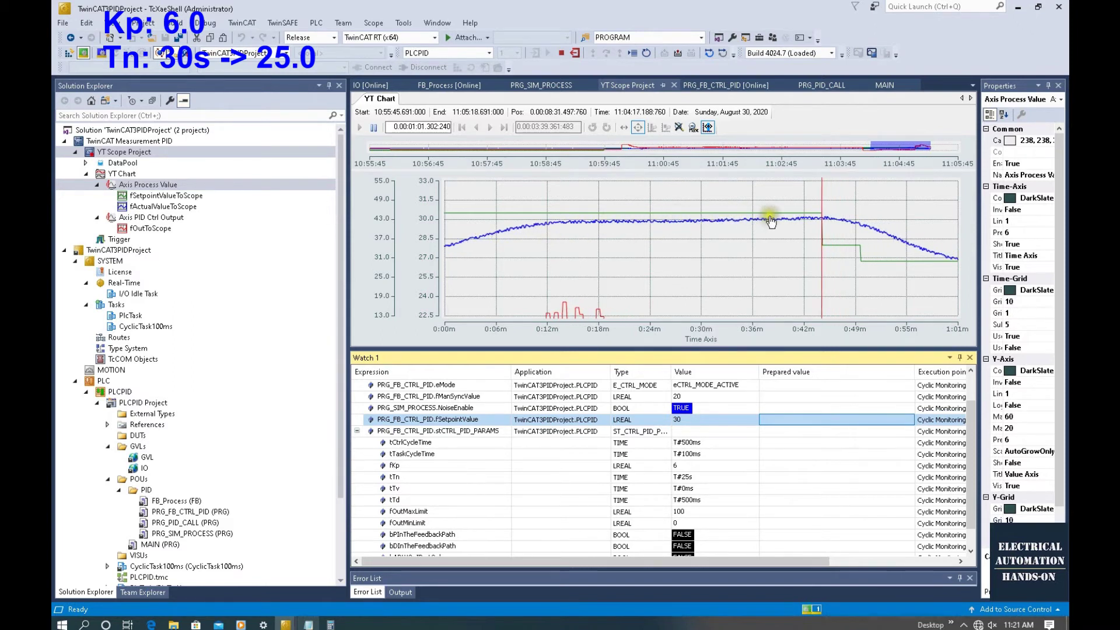
Step: Examine how the process value settles at the lowered setpoint, comparing the chart with the tTn and live watch values
click(692, 476)
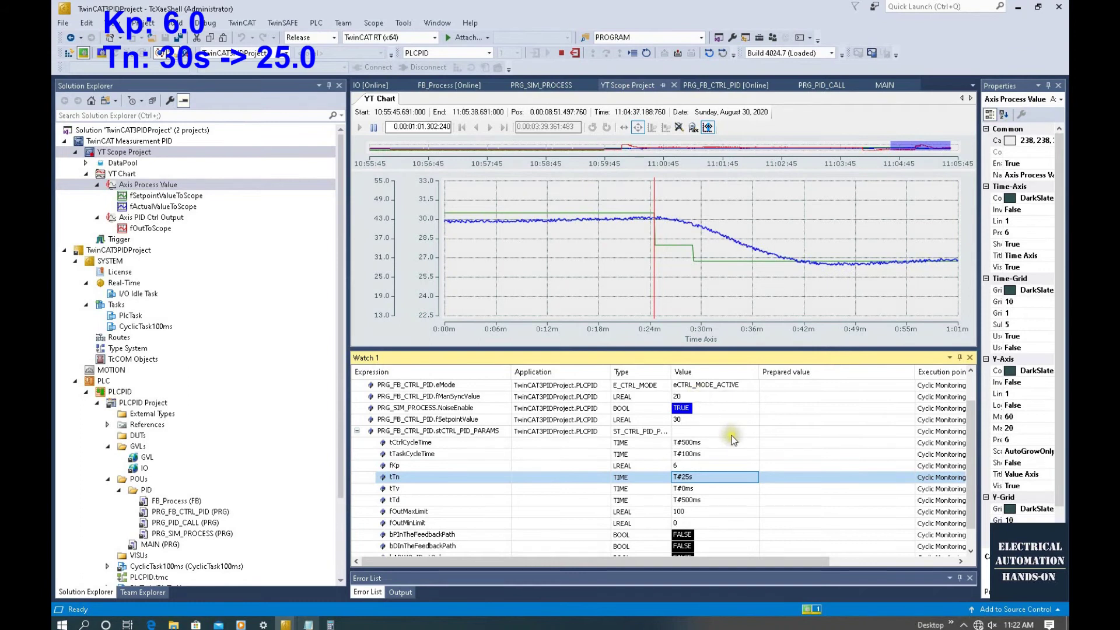
scroll(734, 440, up, 1)
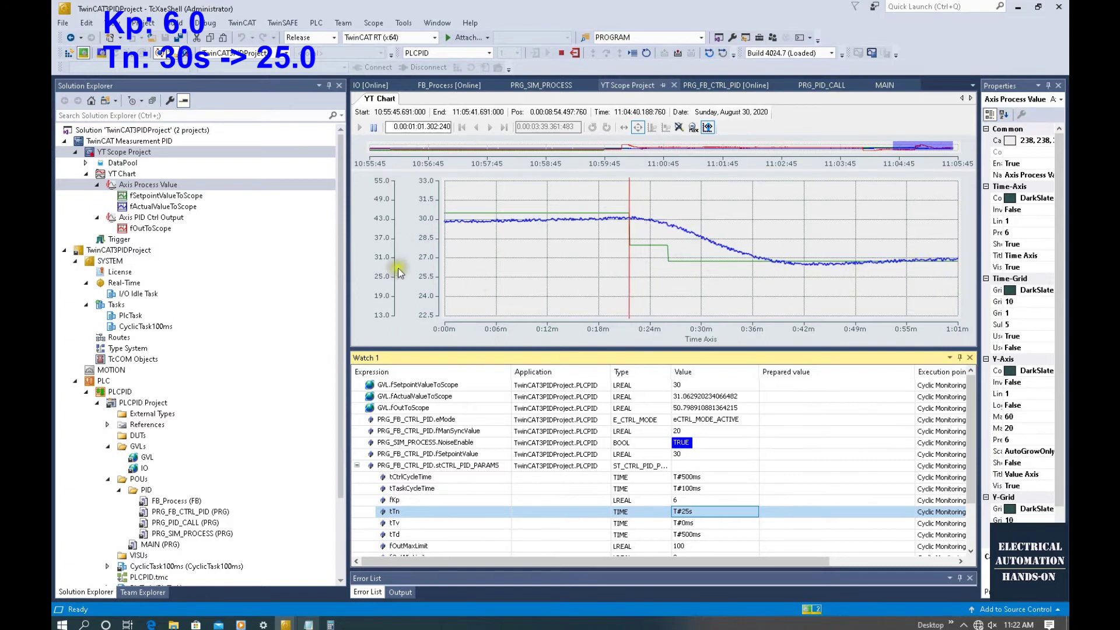
scroll(793, 515, down, 1)
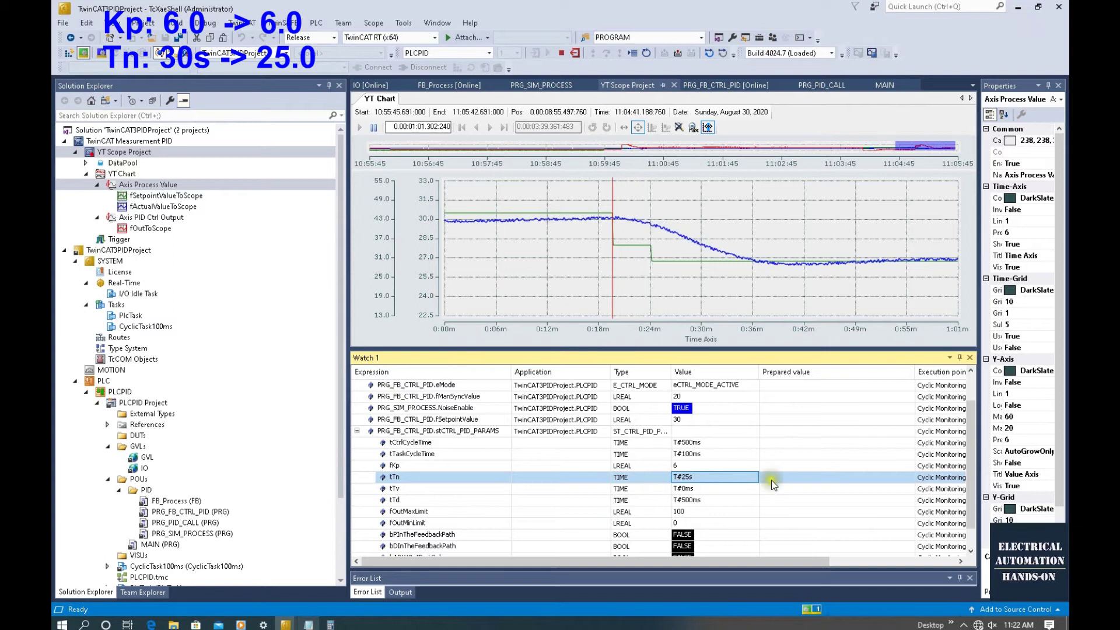
Step: Write 45.0 to PRG_FB_CTRL_PID.fSetpointValue and start a new scope recording of the response
scroll(767, 463, up, 1)
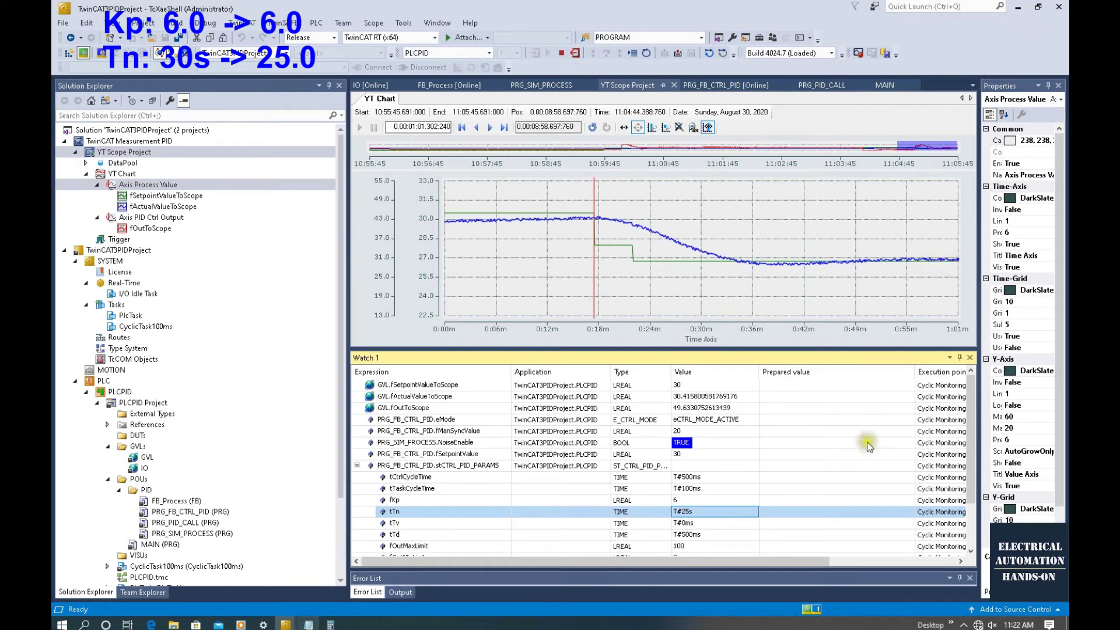
click(787, 453)
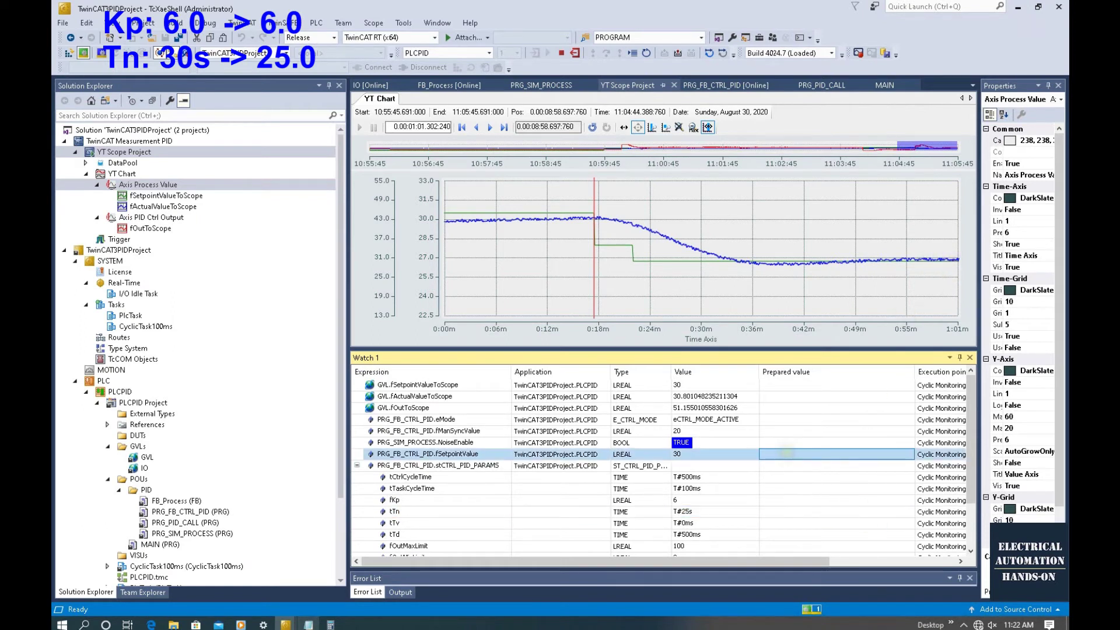
click(786, 454)
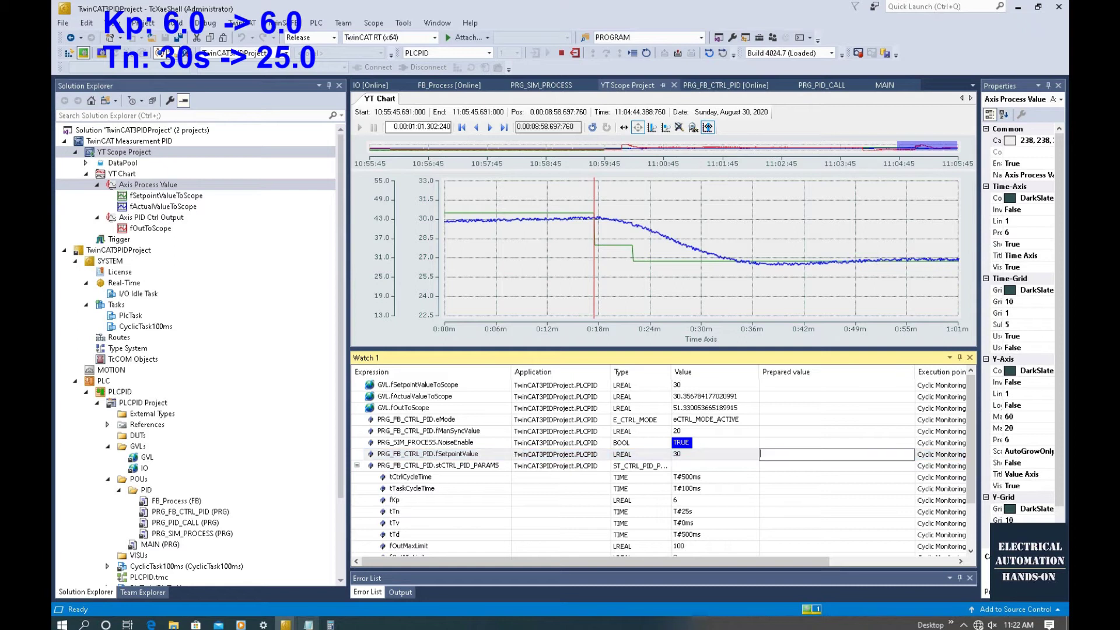
text(45.0)
key(Return)
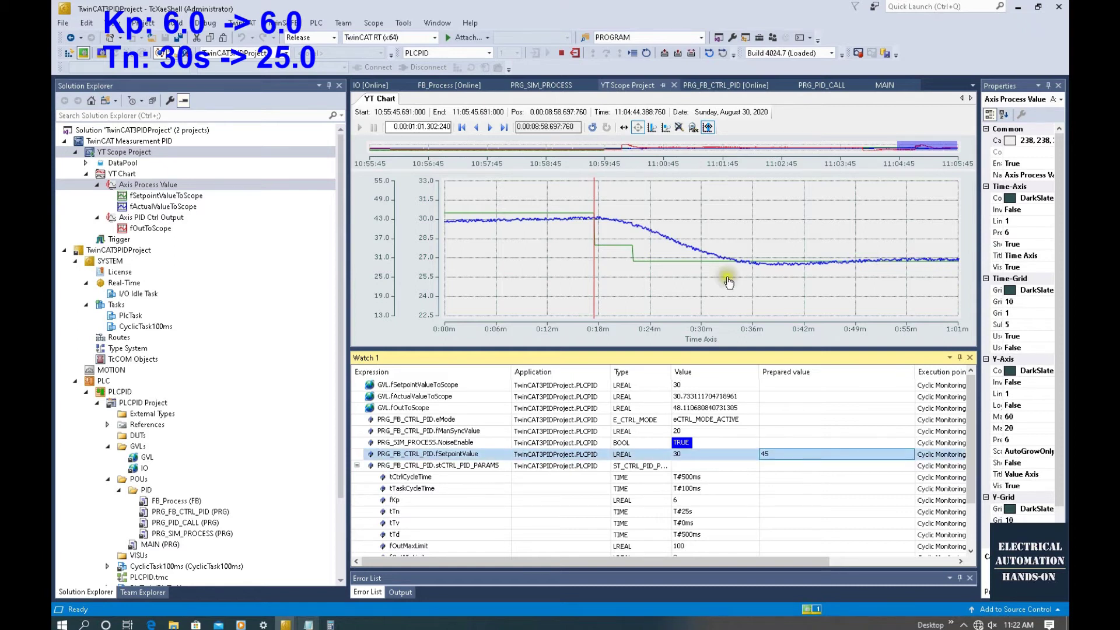
click(691, 53)
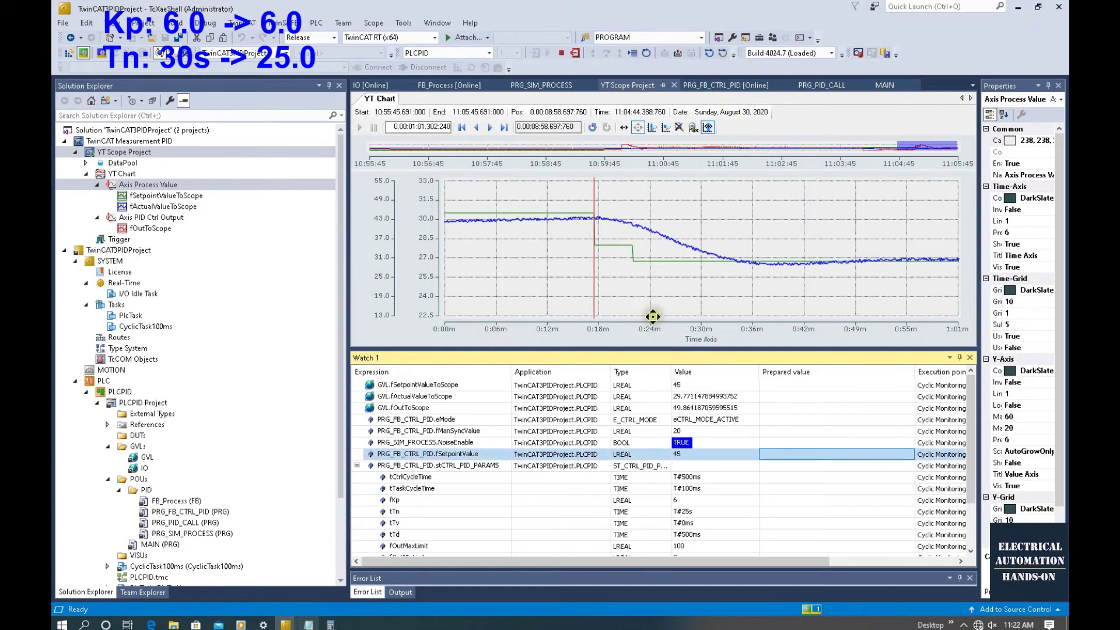
click(858, 53)
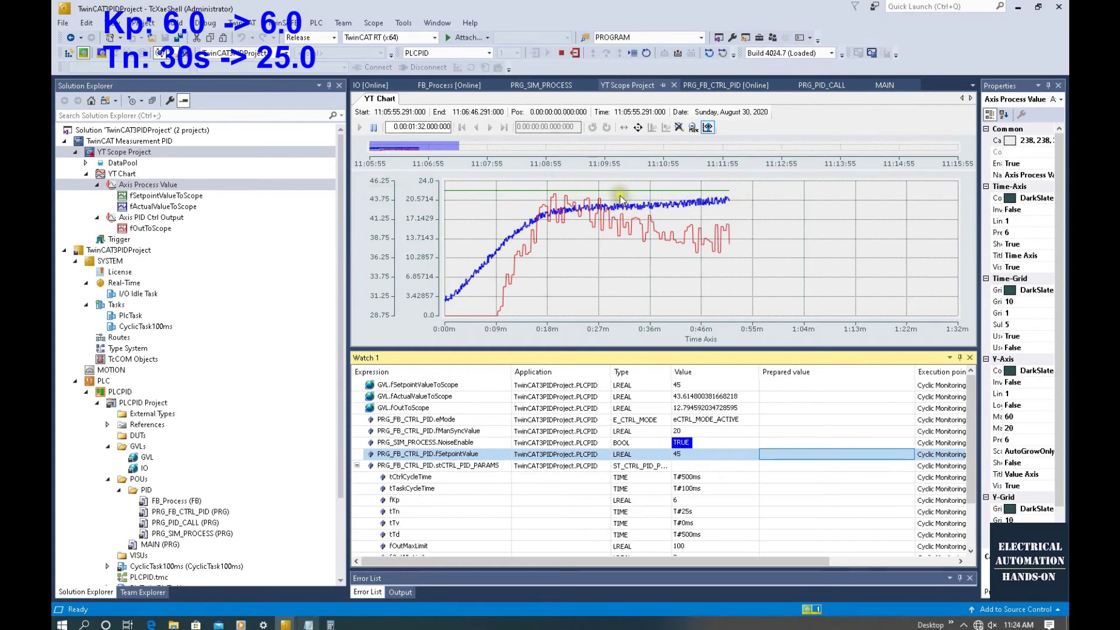
Step: Raise the proportional gain fKp to 8 and write it to the PLC
click(767, 515)
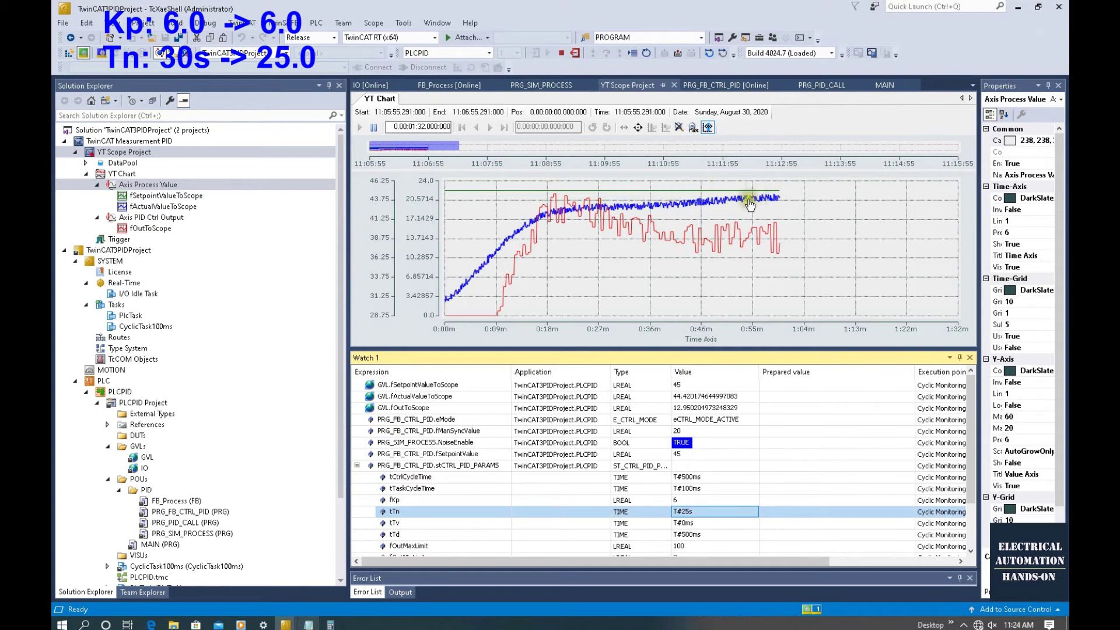
double_click(795, 502)
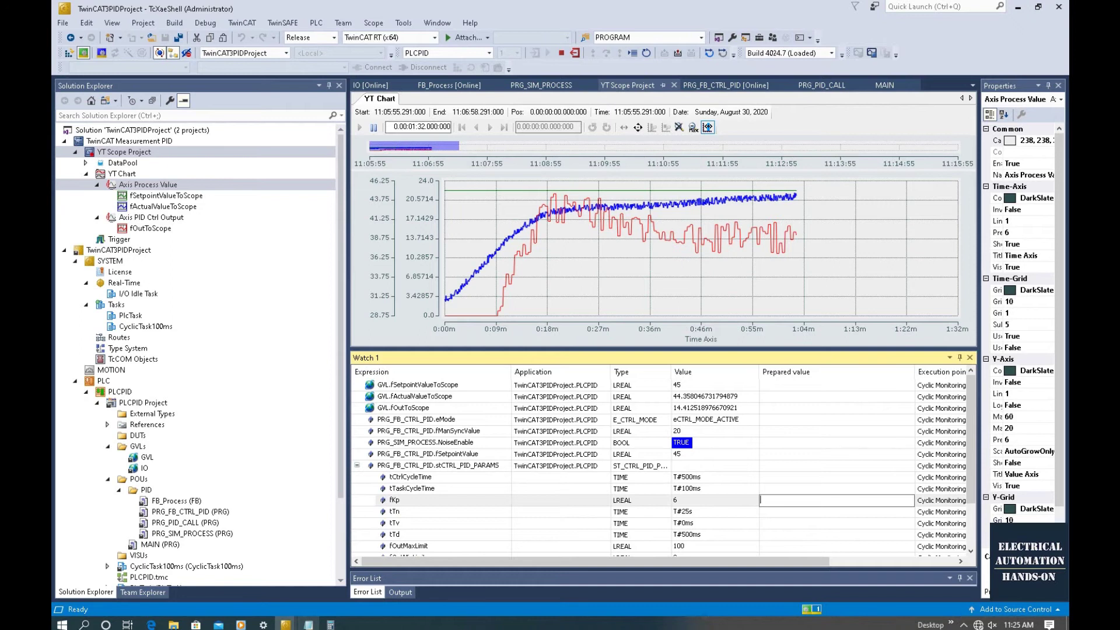
key(Return)
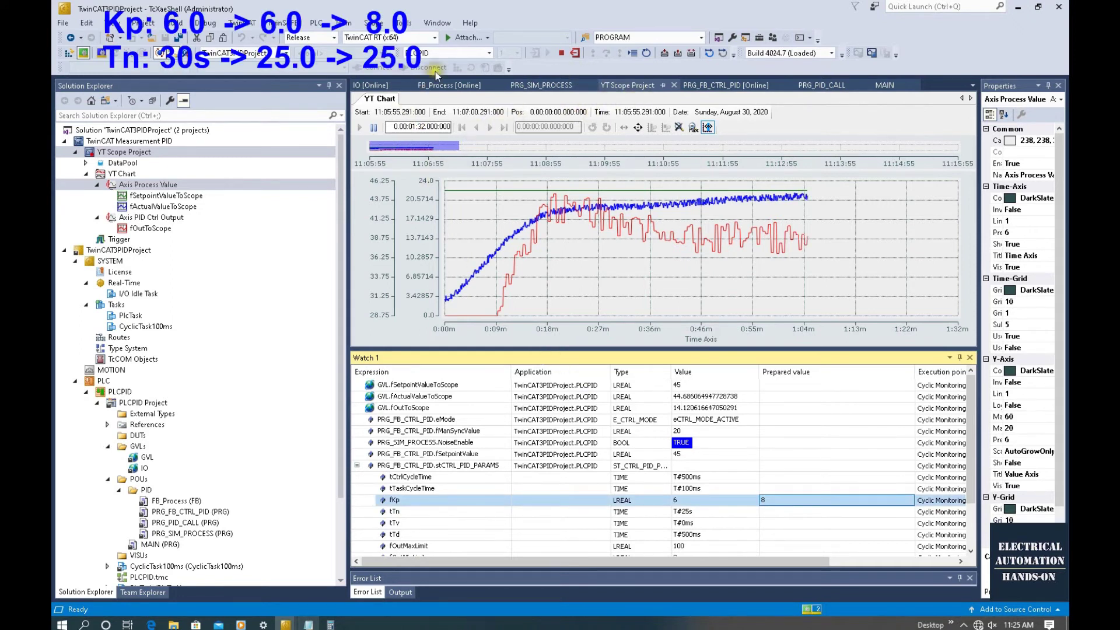
click(692, 53)
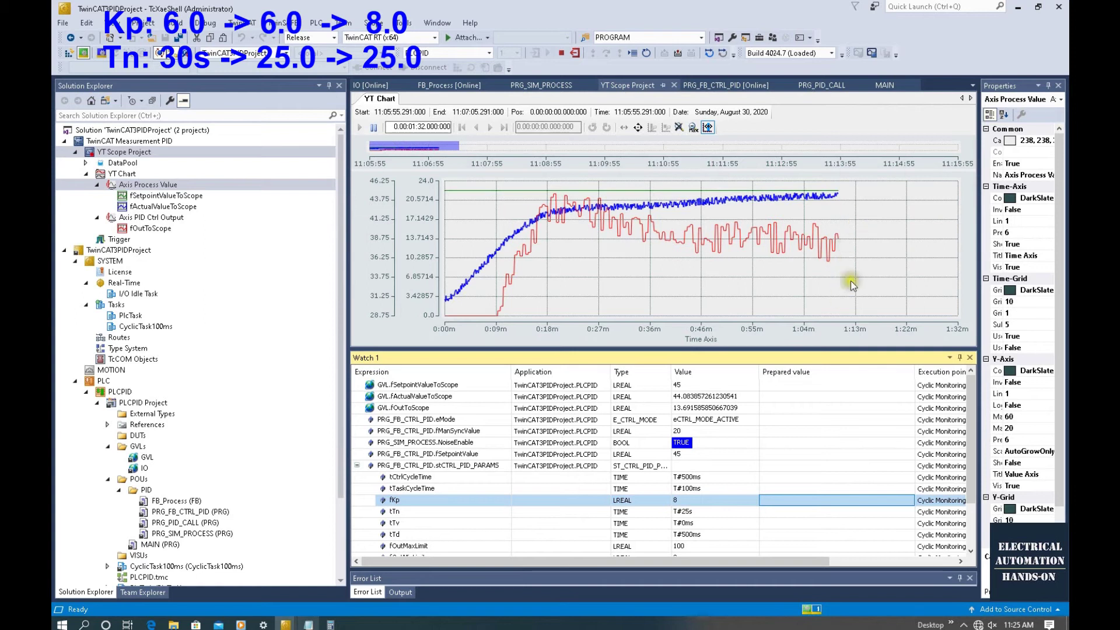
Step: Write 30.0 to PRG_FB_CTRL_PID.fSetpointValue to trigger a downward setpoint step
click(769, 457)
text(30.0)
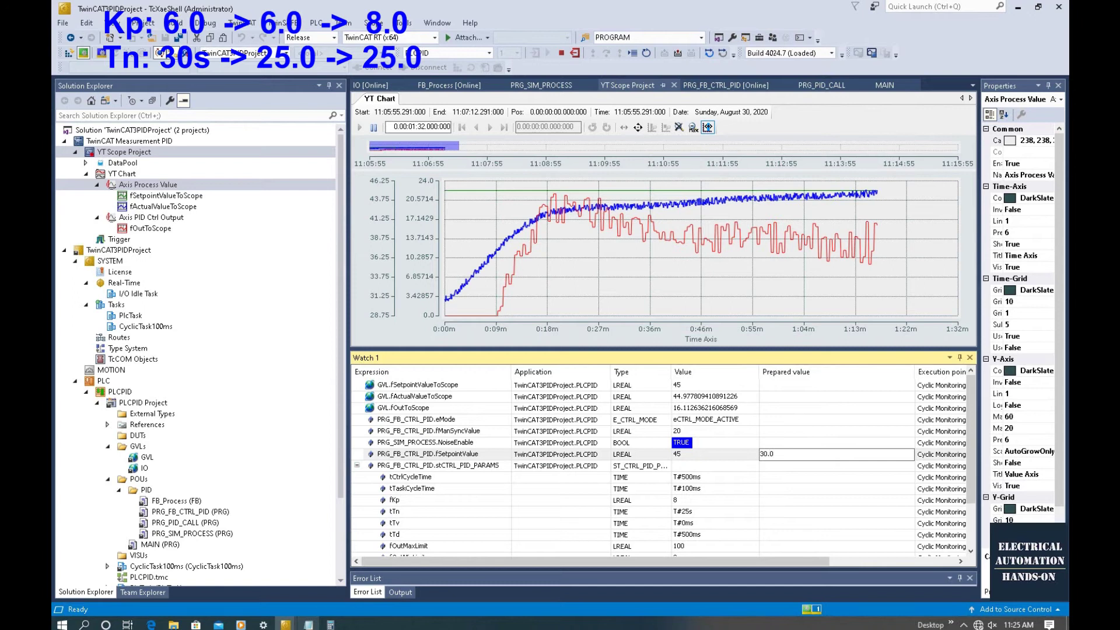
key(Return)
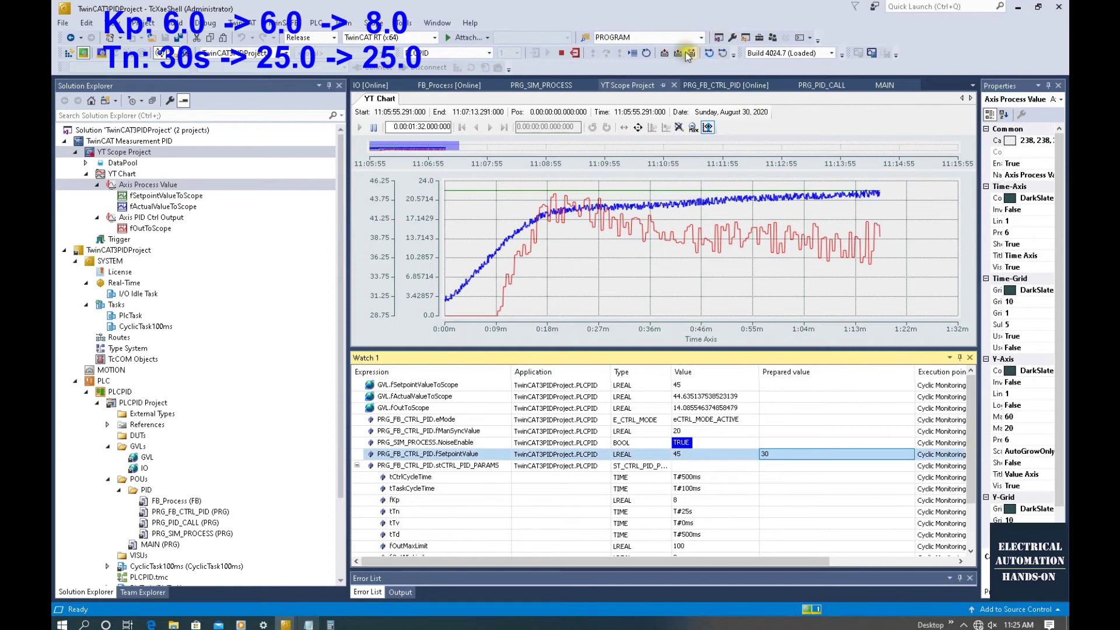
click(691, 54)
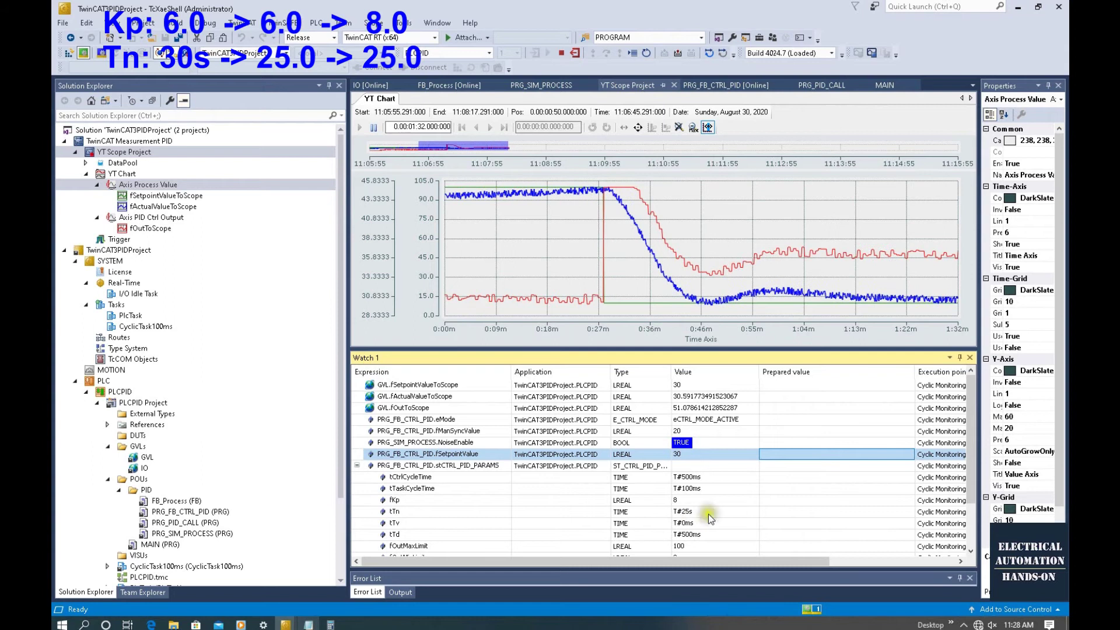
Step: Shorten the integral time tTn to T#14s and write it to the PLC
click(777, 513)
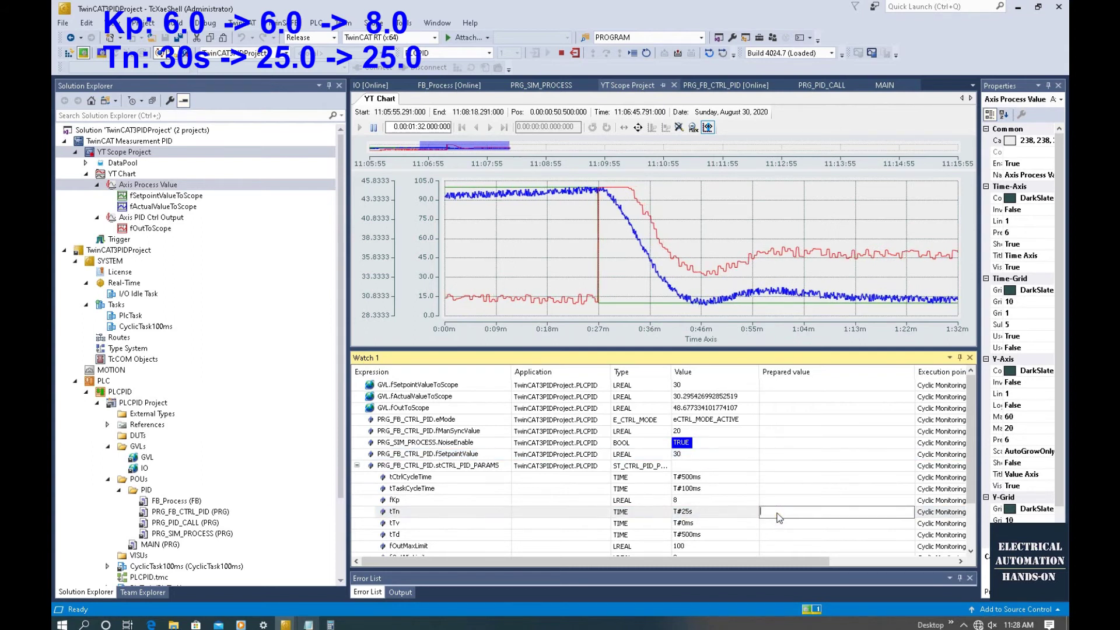
text(T#14s)
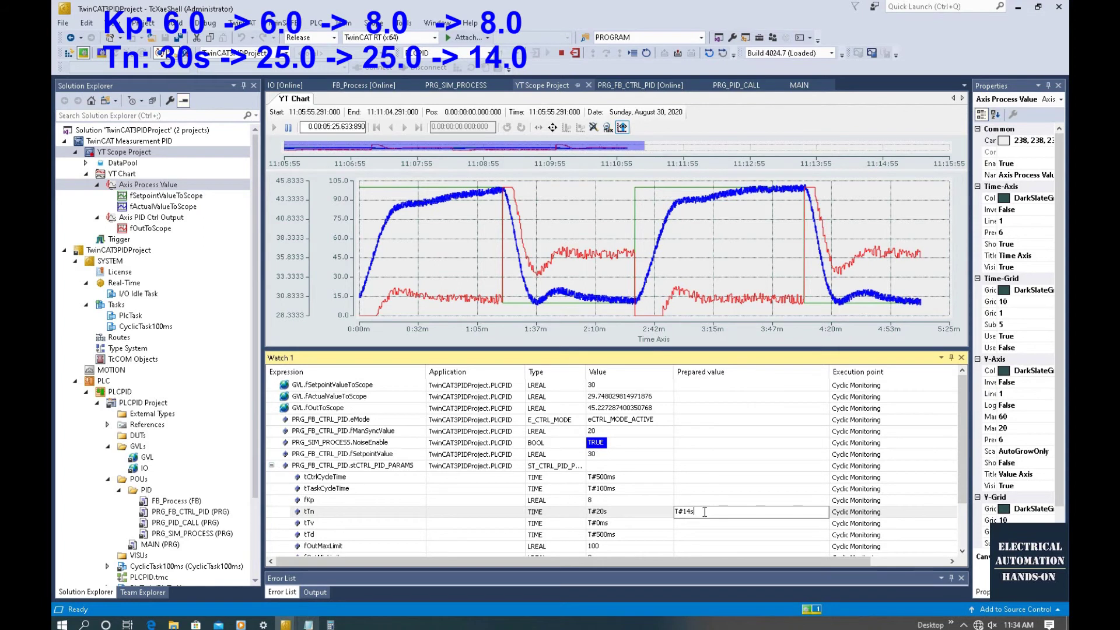
click(697, 501)
click(701, 510)
click(692, 55)
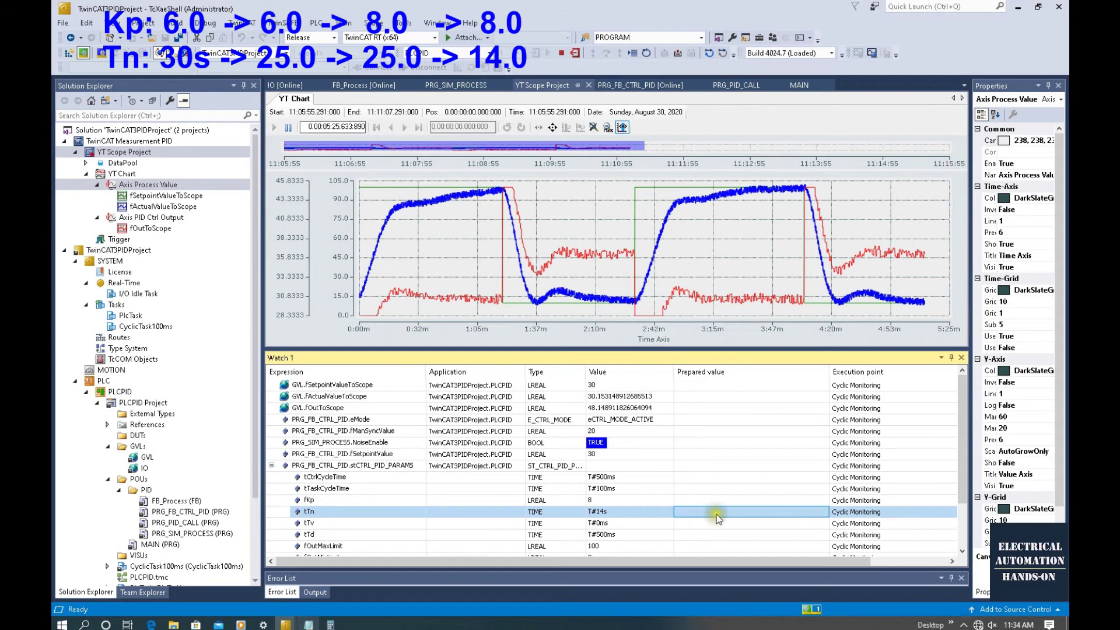
Step: Write 45 to PRG_FB_CTRL_PID.fSetpointValue to trigger an upward setpoint step
click(681, 453)
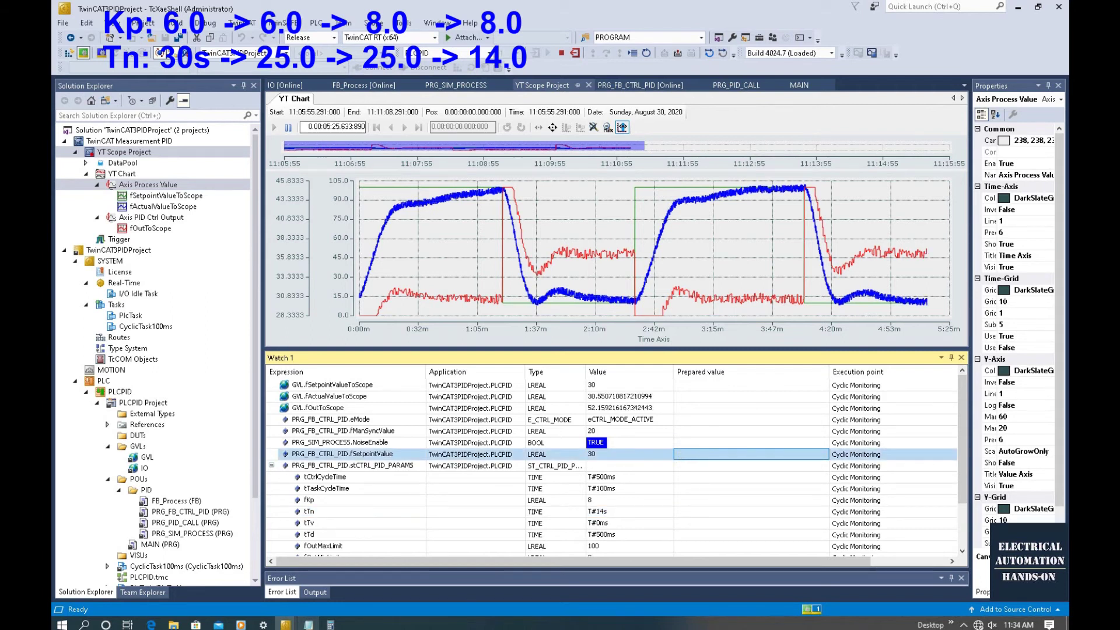
click(683, 455)
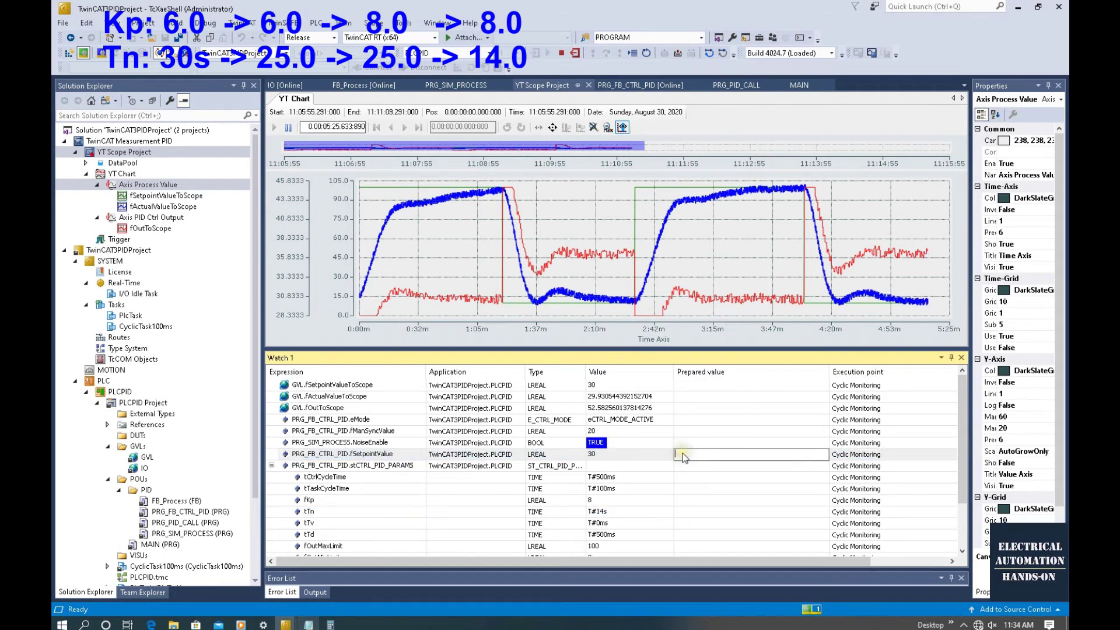
text(45)
key(Return)
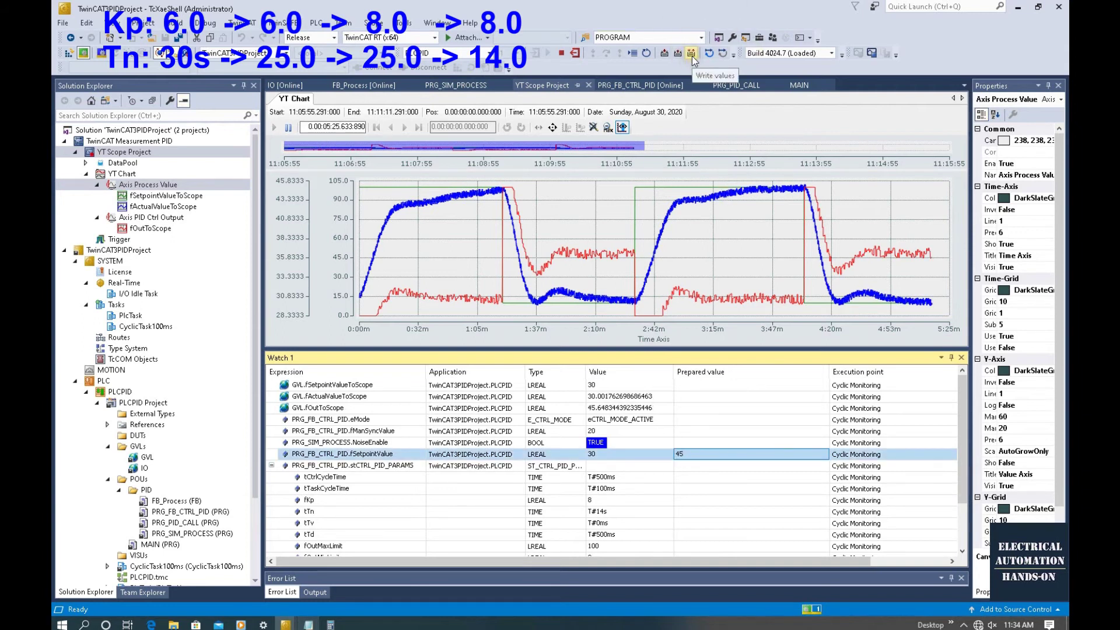
click(692, 56)
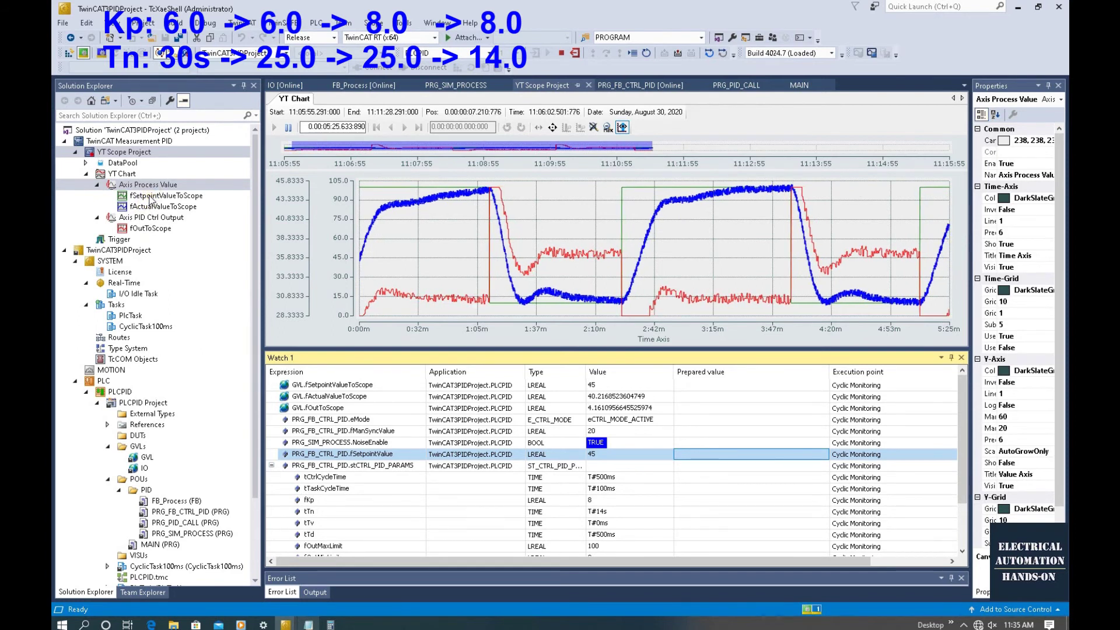
Step: Set the line width of the fSetpointValueToScope channel to 2, widening the properties area to reach the value
click(150, 196)
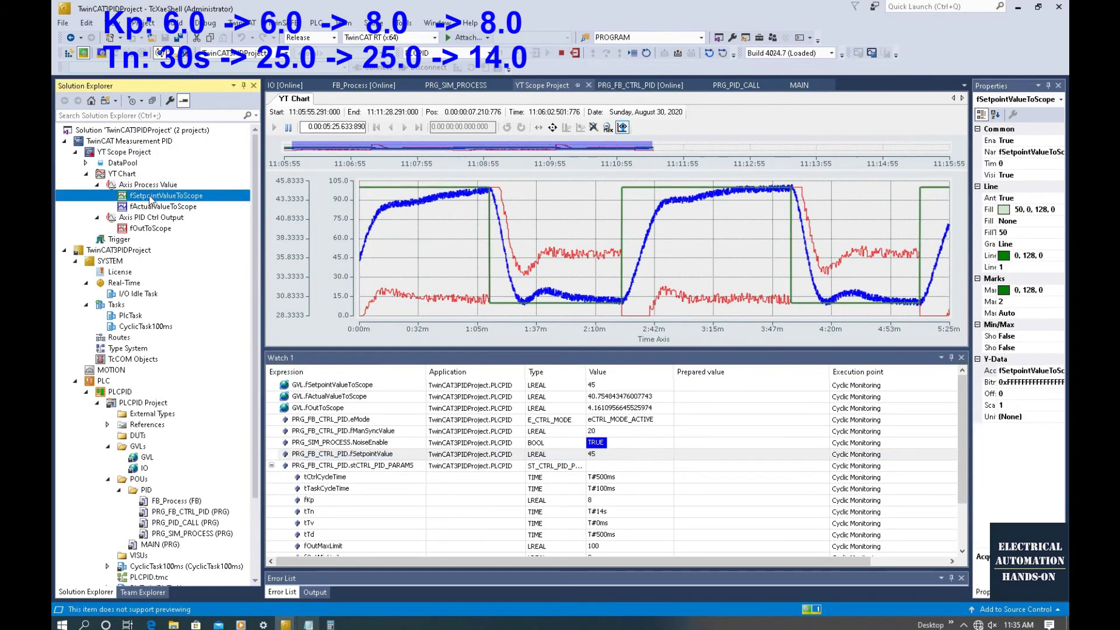
drag(970, 263, 923, 263)
click(970, 268)
key(BackSpace)
text(2)
key(Return)
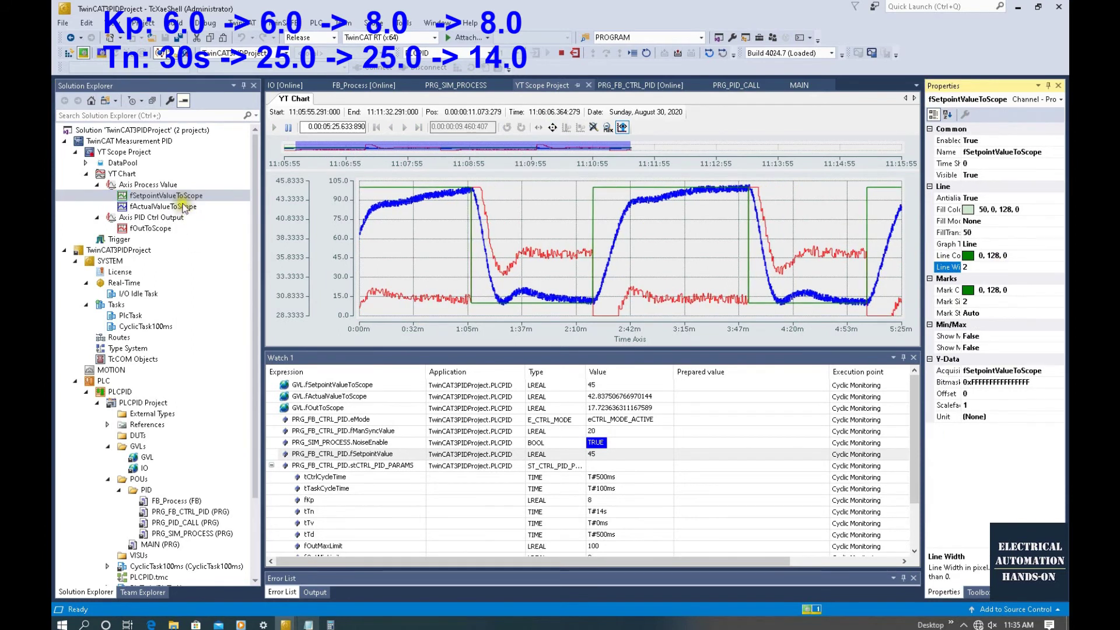
Step: Set the line width of the fActualValueToScope channel to 1 and narrow the properties area to enlarge the chart
click(177, 206)
click(947, 267)
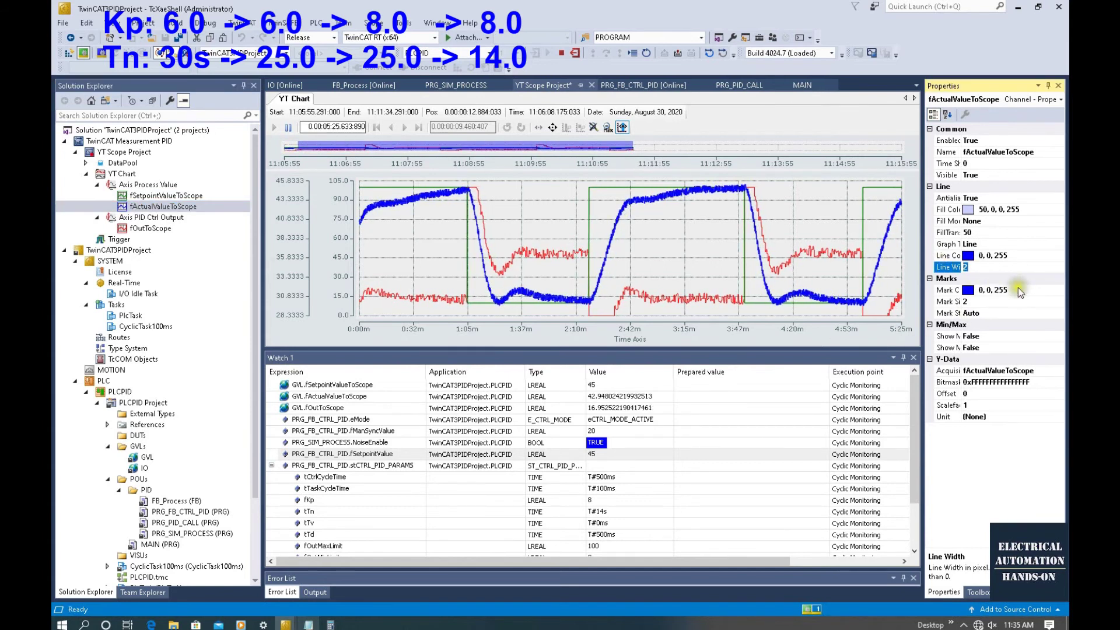
text(1)
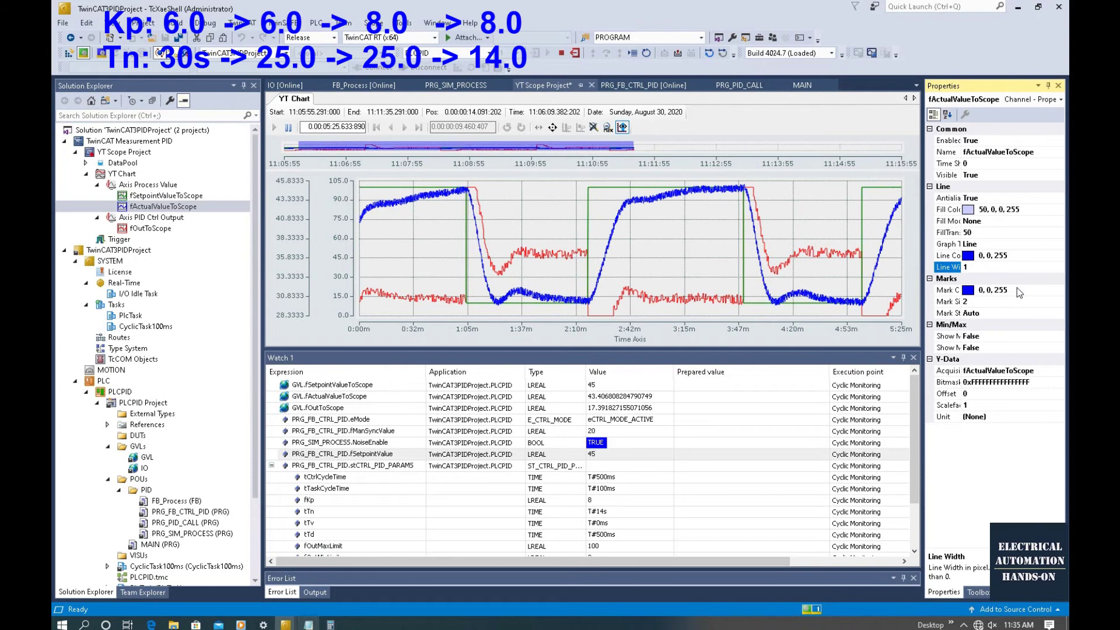
click(1026, 339)
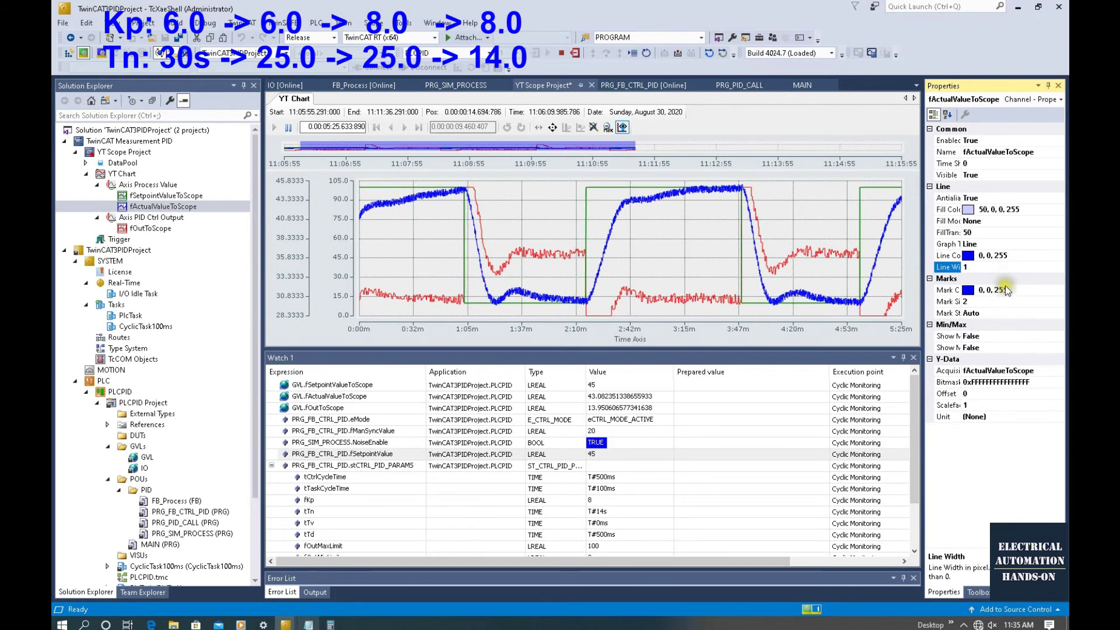
click(729, 248)
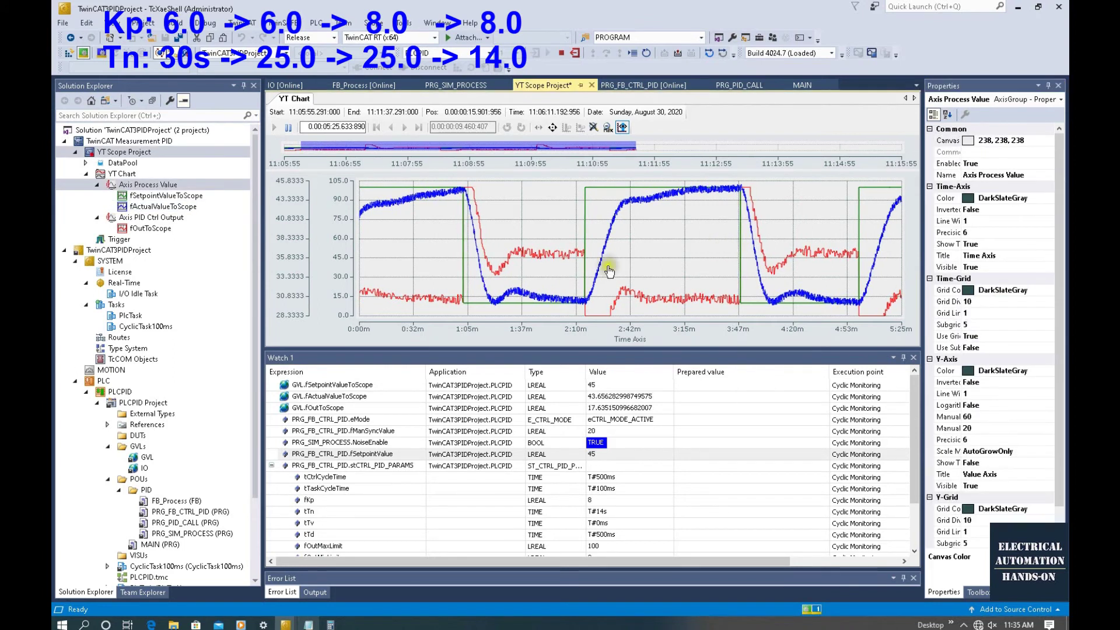
drag(920, 243, 989, 243)
click(286, 237)
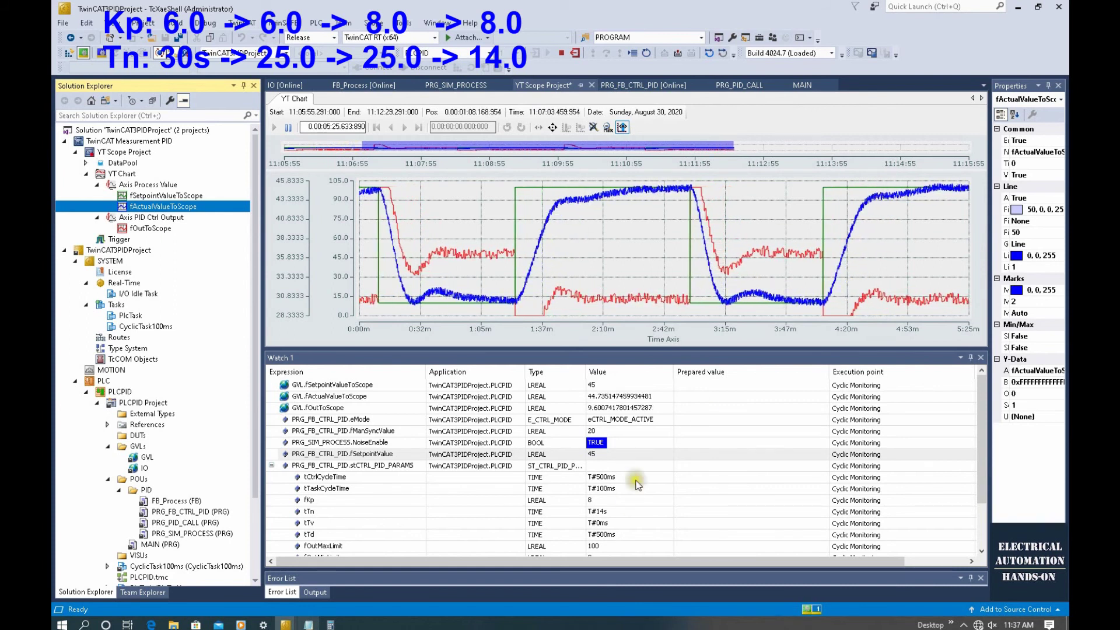
Step: Set the derivative time tTv to T#1s in the controller parameters
click(630, 500)
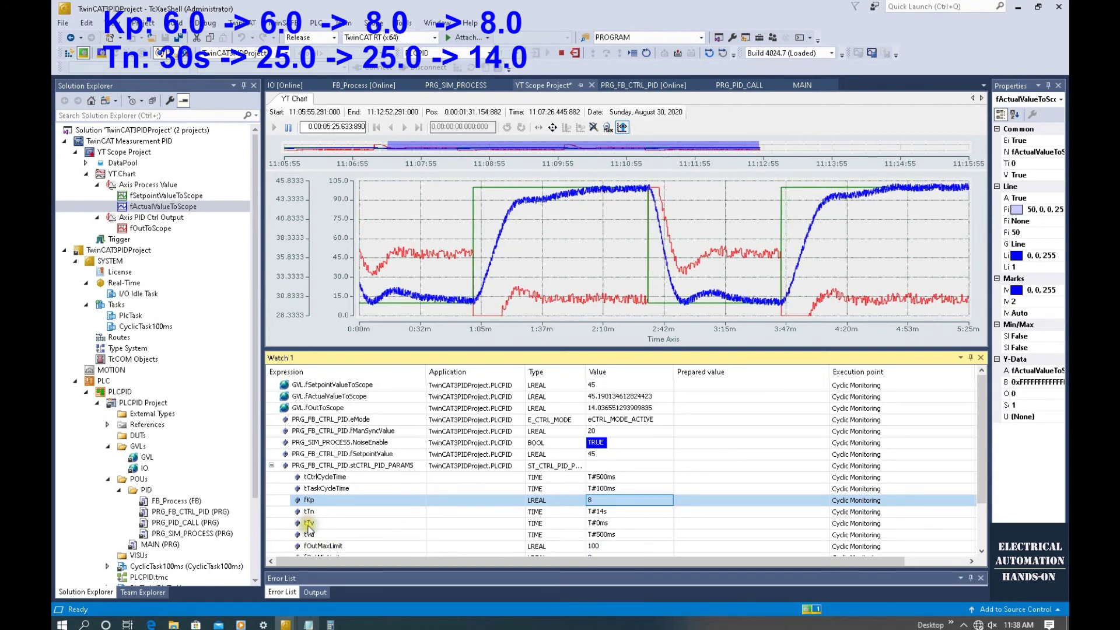
click(697, 524)
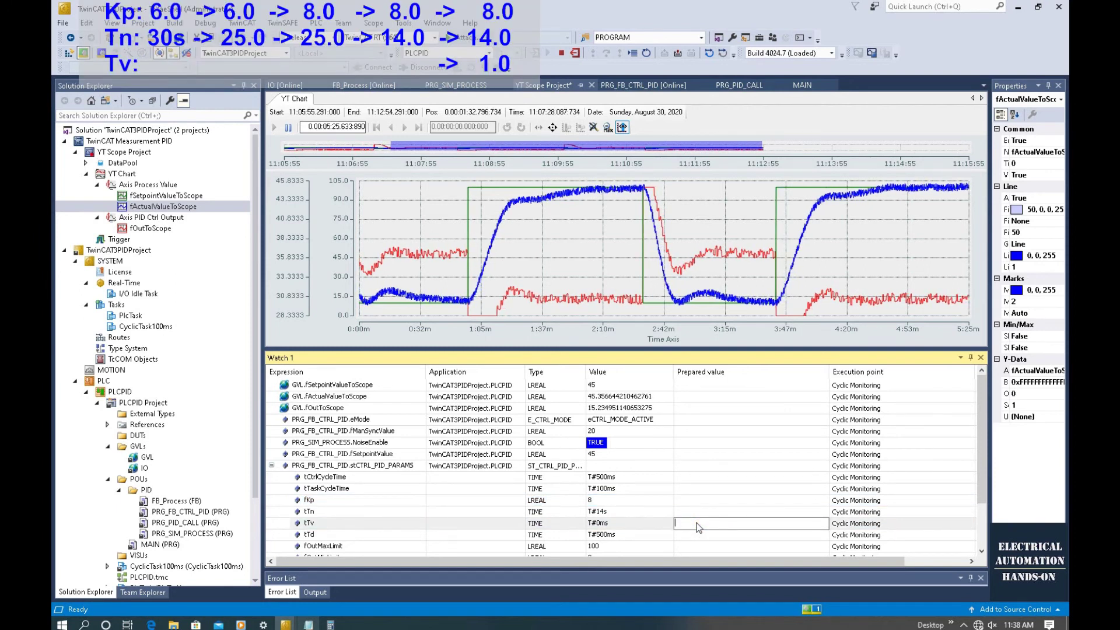
text(#)
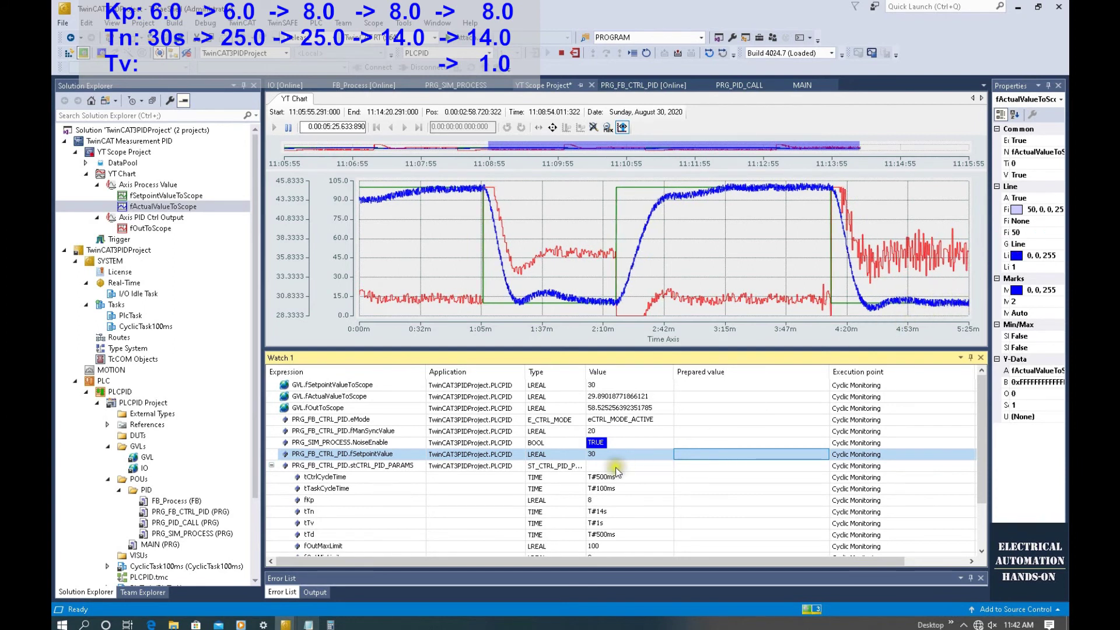
Step: Write 45 to PRG_FB_CTRL_PID.fSetpointValue to test the upward response with derivative action
click(682, 454)
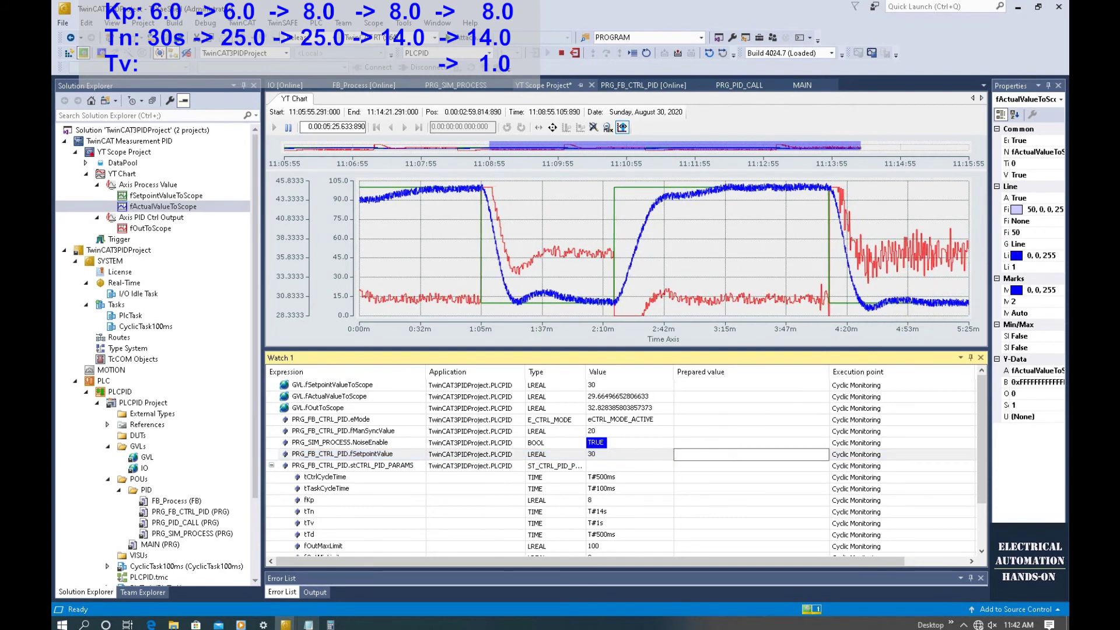
key(Return)
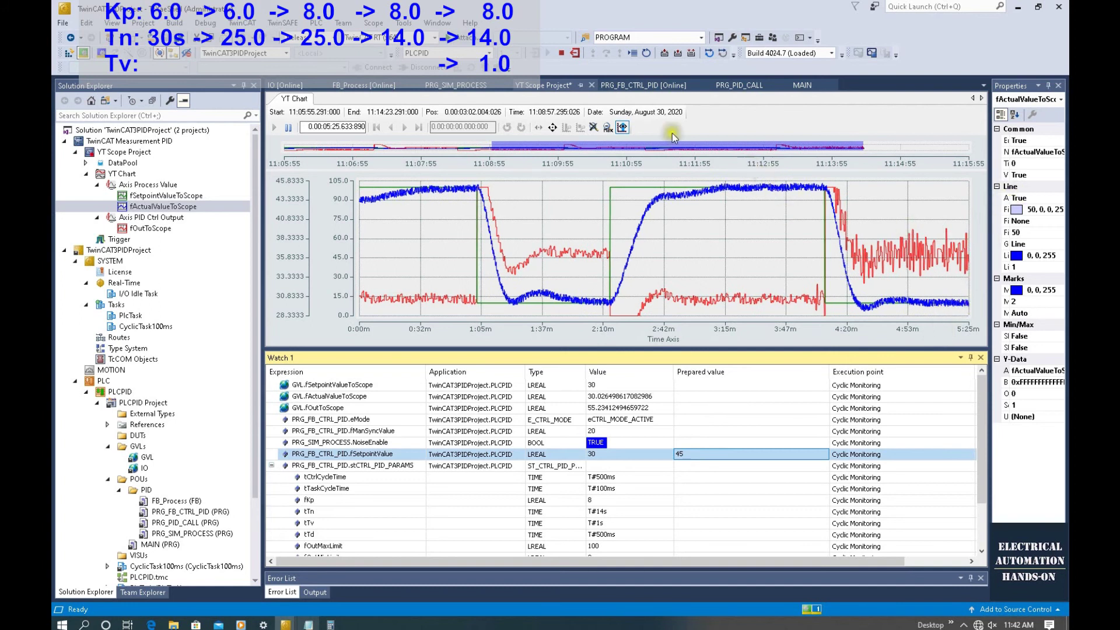
click(680, 52)
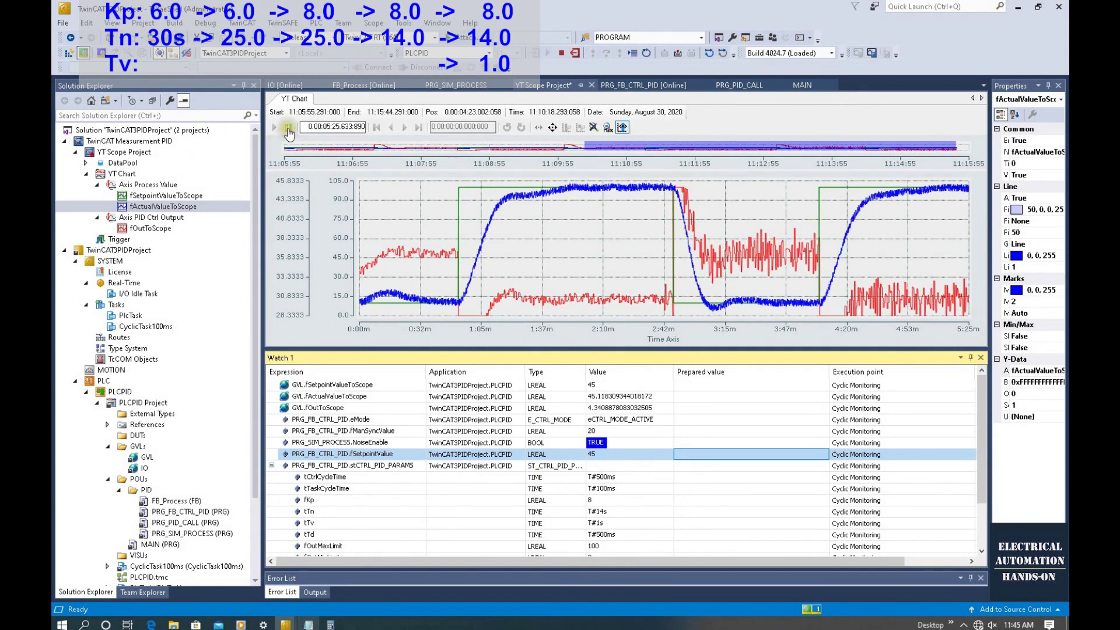
Step: Pause the scope display and examine the recorded step responses with and without derivative action
click(288, 128)
drag(584, 257, 534, 255)
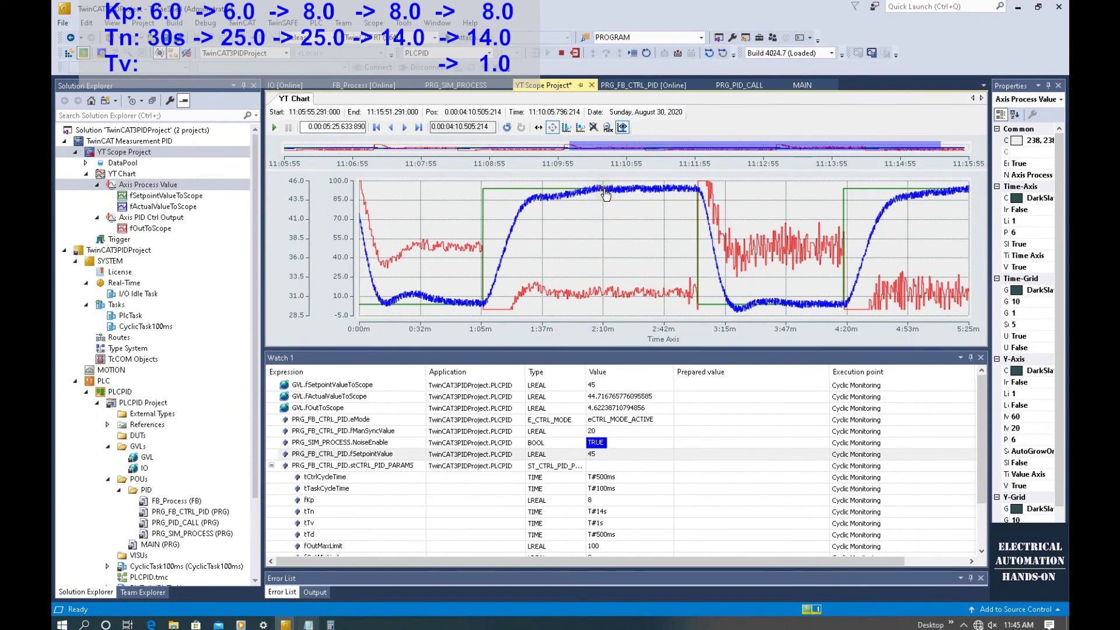
scroll(896, 245, down, 1)
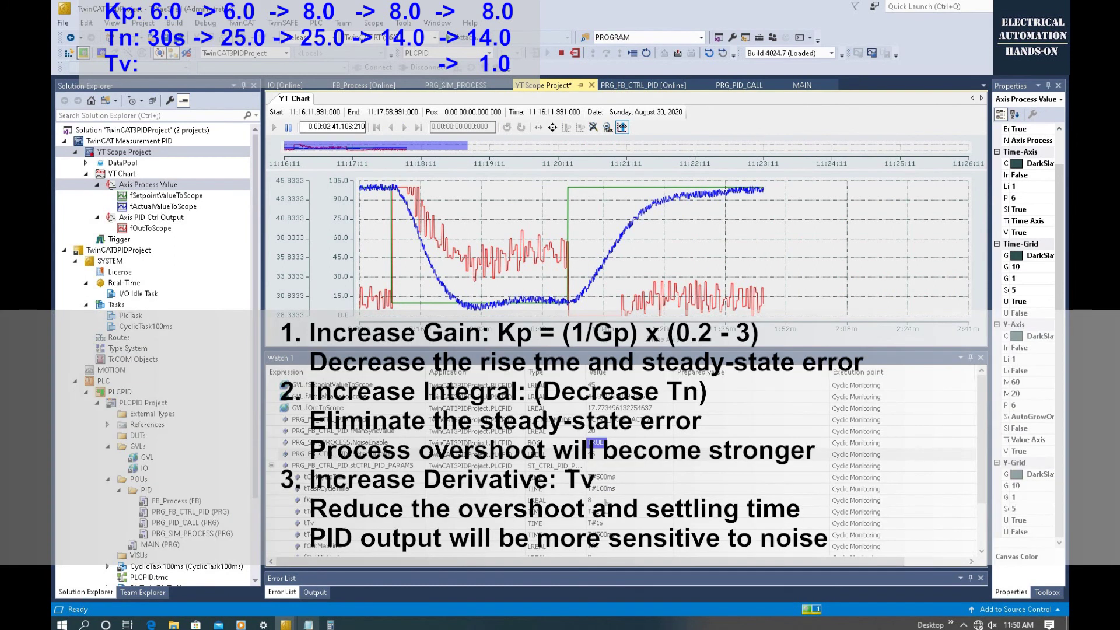
Step: Raise the proportional gain fKp to 12 and write it to the PLC
click(607, 505)
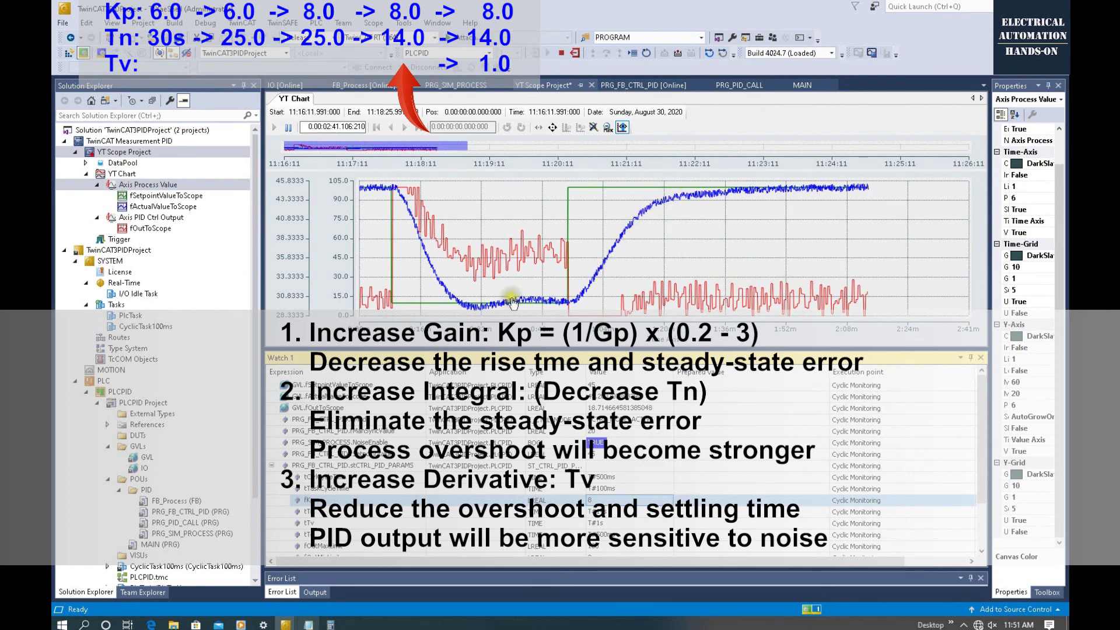
click(708, 499)
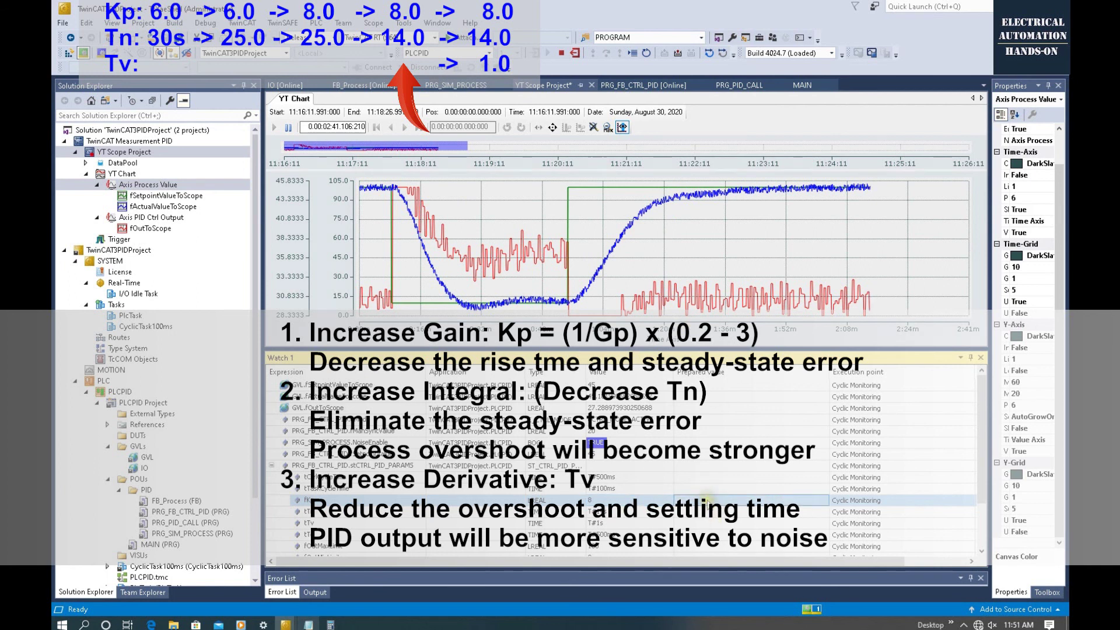
text(12)
key(Return)
click(665, 53)
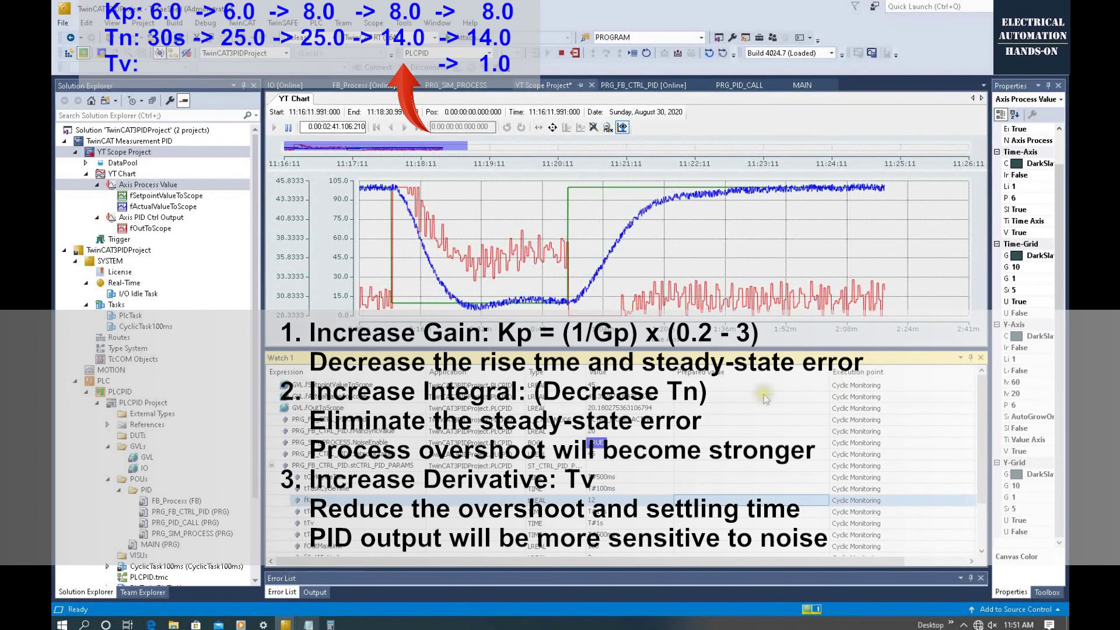
Step: Write 30.0 to PRG_FB_CTRL_PID.fSetpointValue and zoom the scope chart out to follow the downward response
click(709, 455)
click(693, 459)
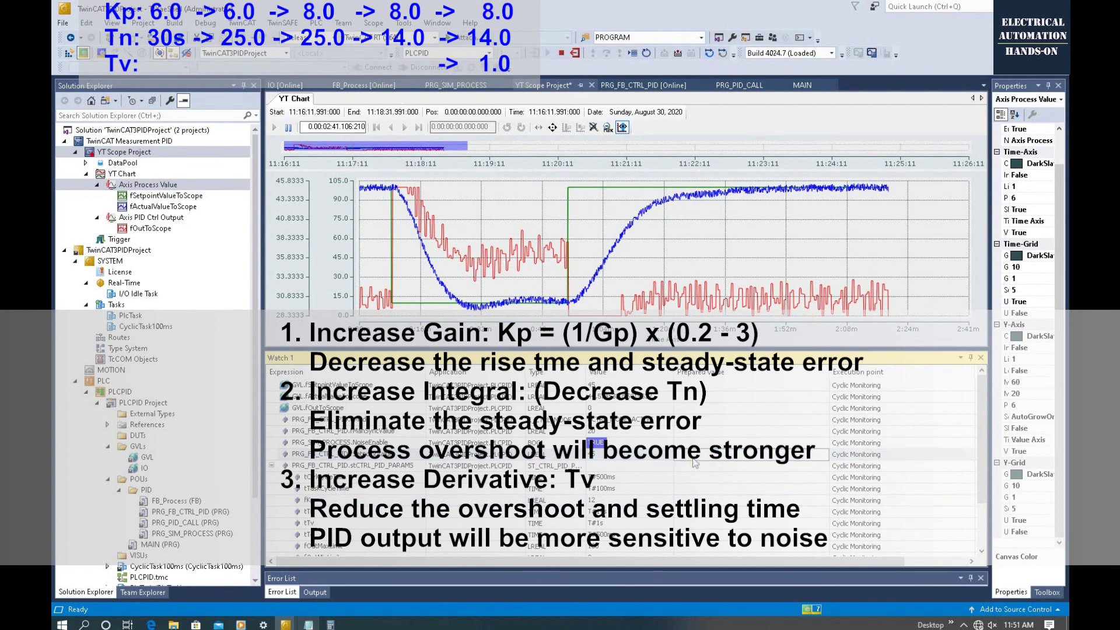
text(30.0)
key(Return)
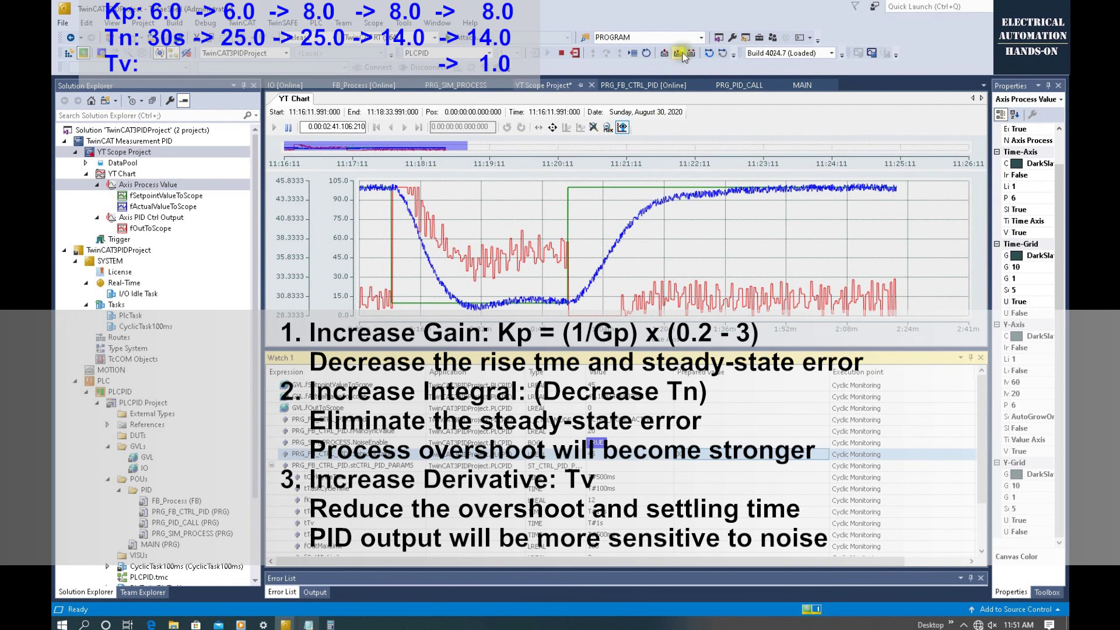
click(691, 54)
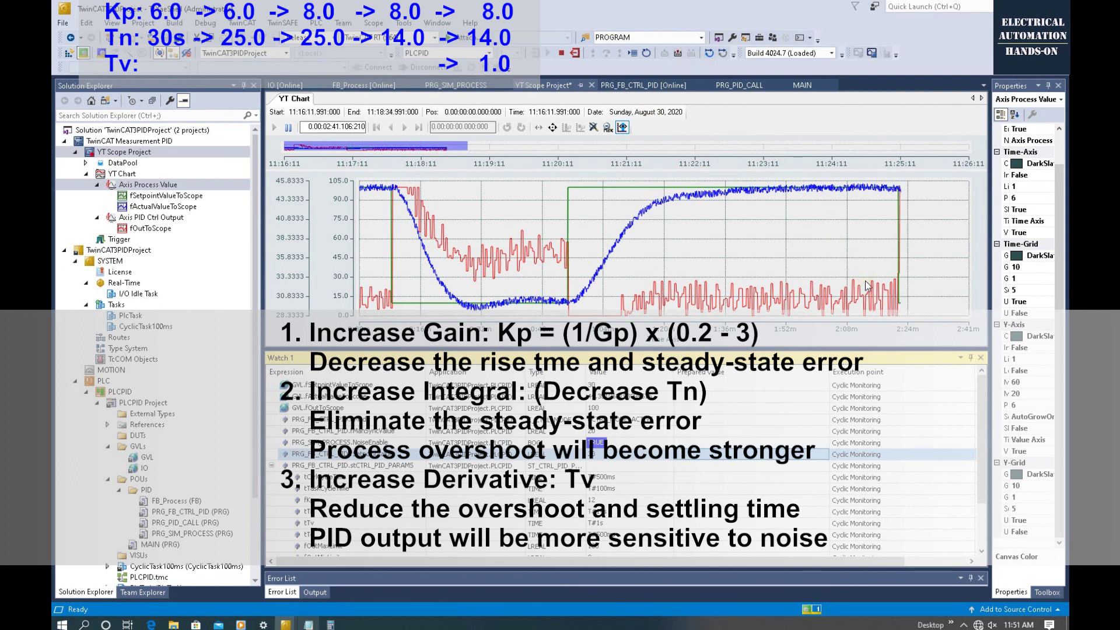
scroll(832, 246, down, 2)
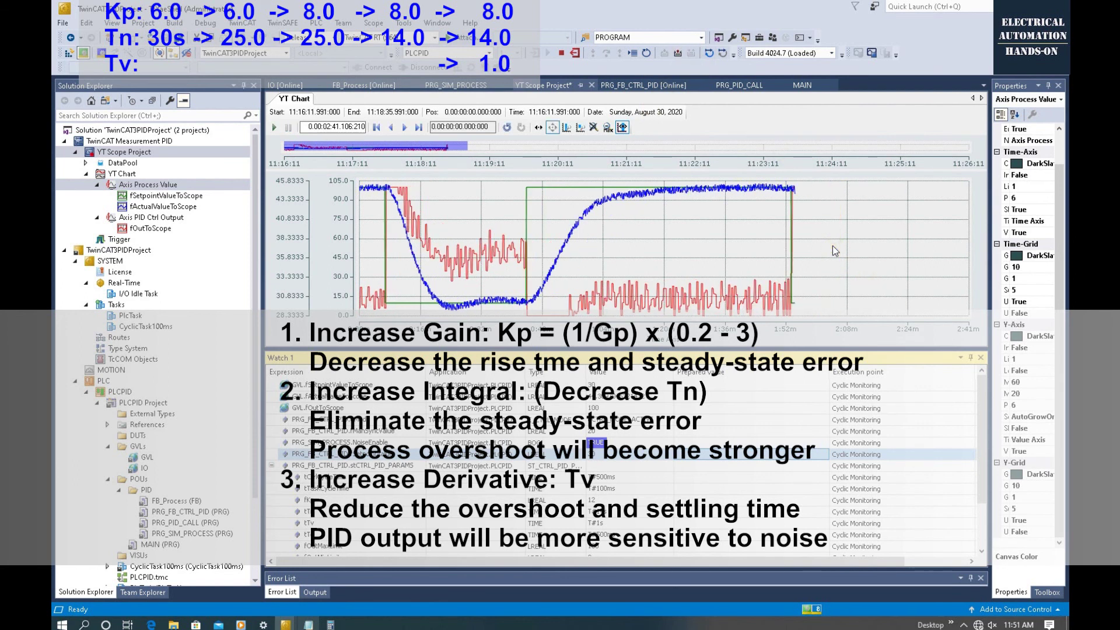